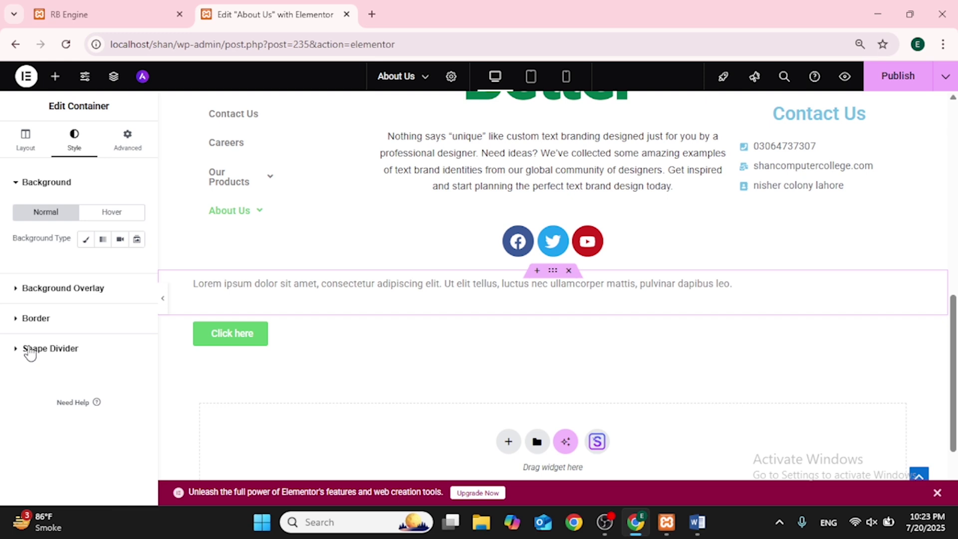
pyautogui.click(38, 293)
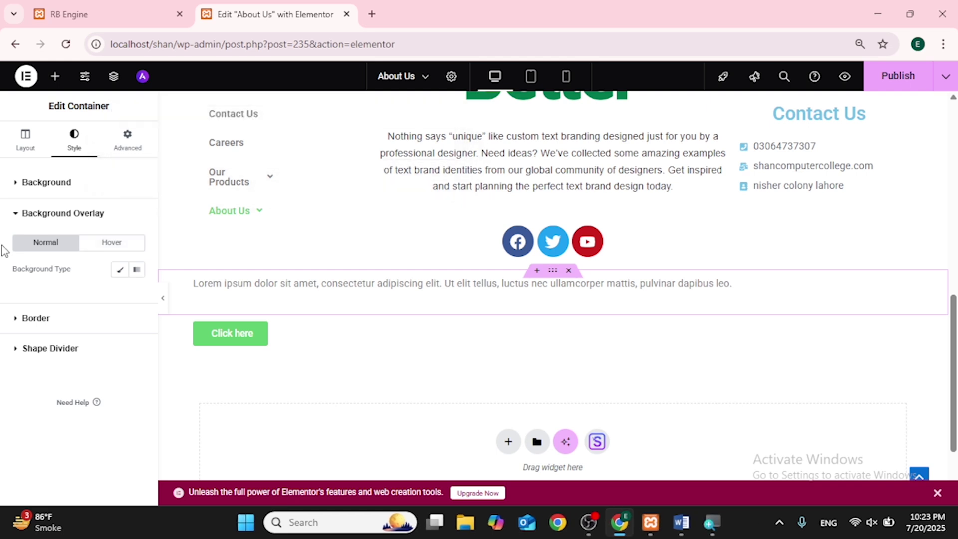
pyautogui.click(31, 189)
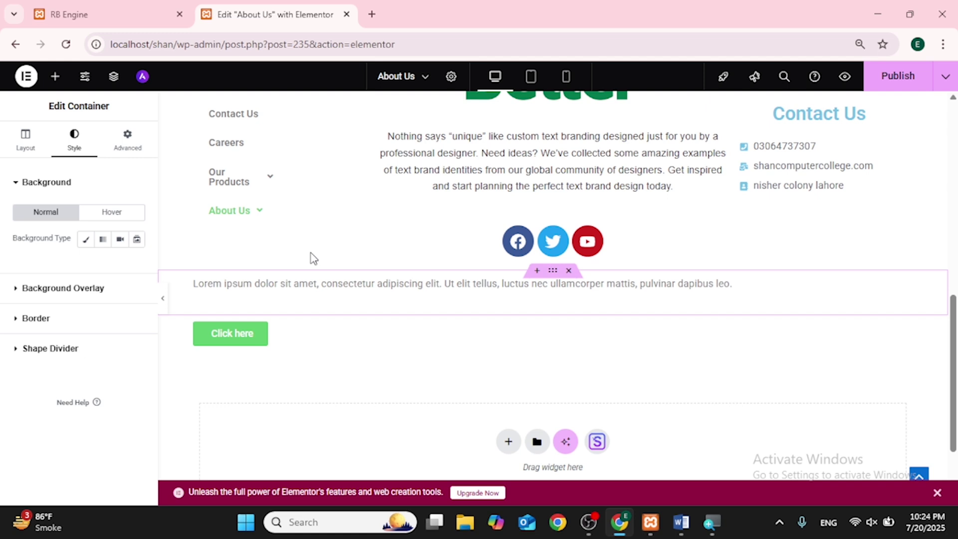
pyautogui.click(229, 285)
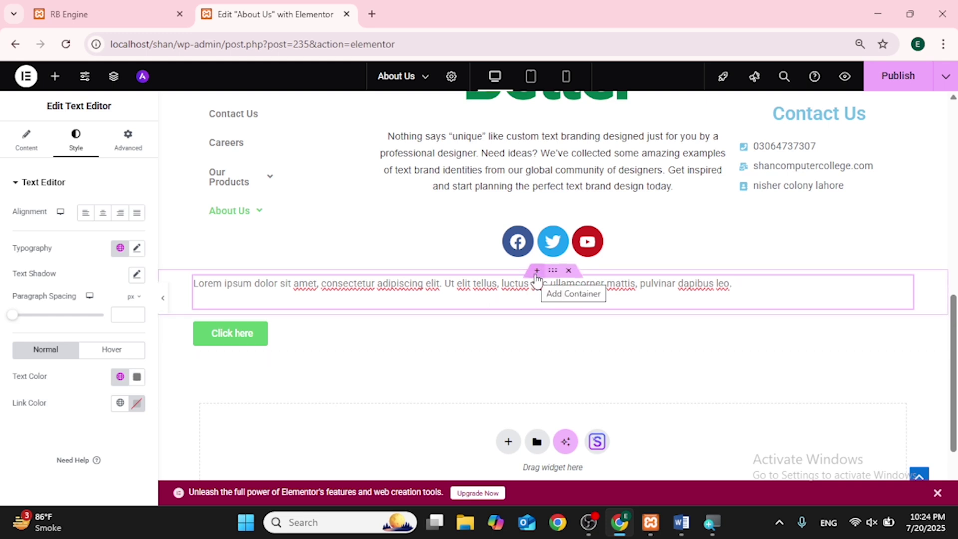
# Add a new single-column Flexbox container with downward direction below the existing button
pyautogui.scroll(-2, 537, 314)
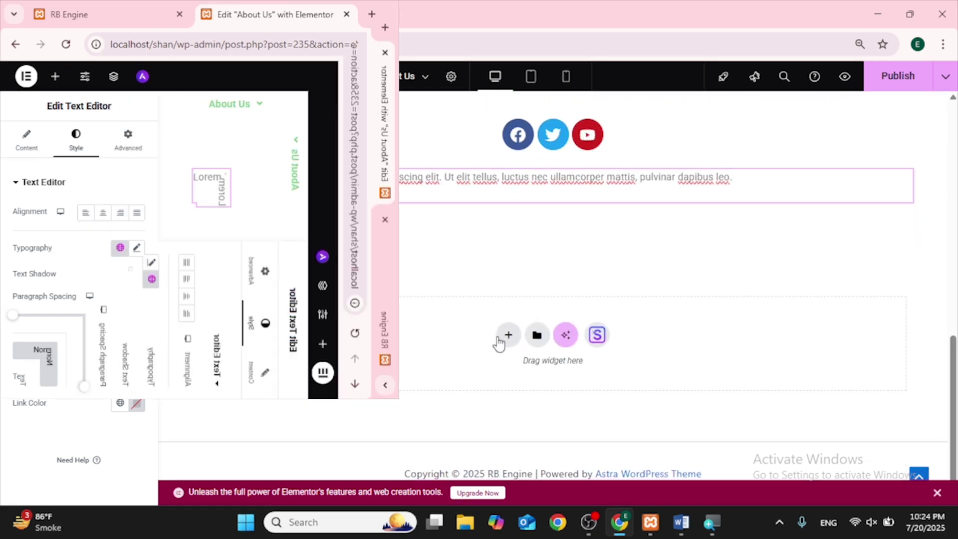
pyautogui.click(507, 336)
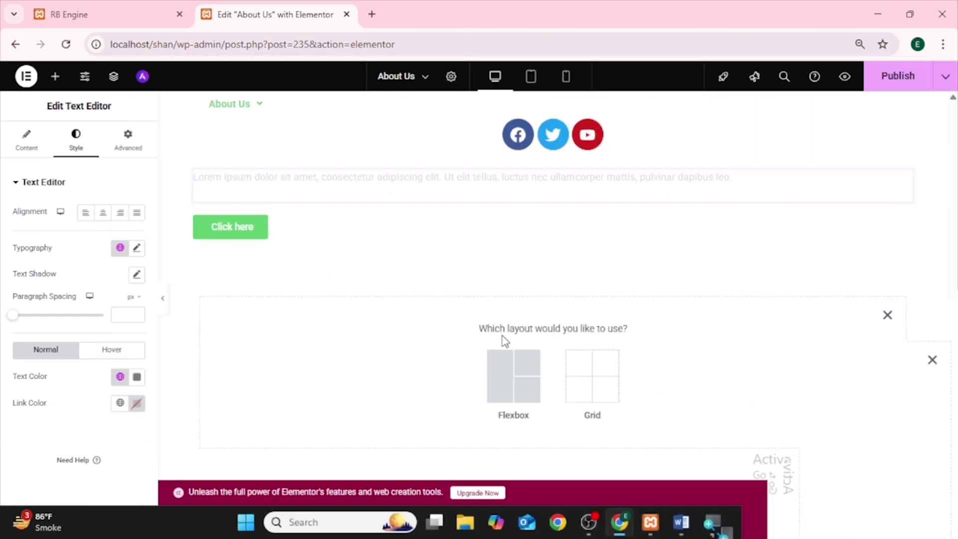
pyautogui.scroll(-1, 507, 381)
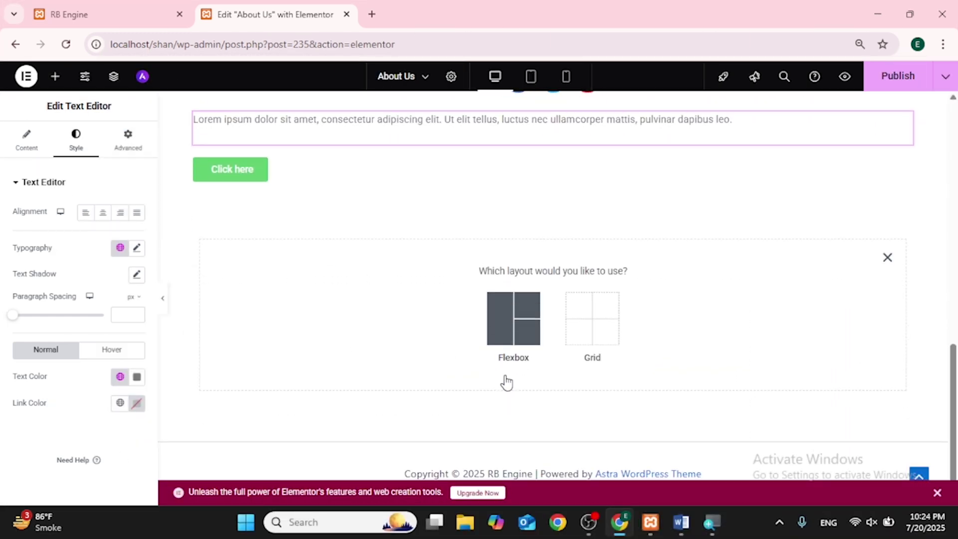
pyautogui.click(534, 338)
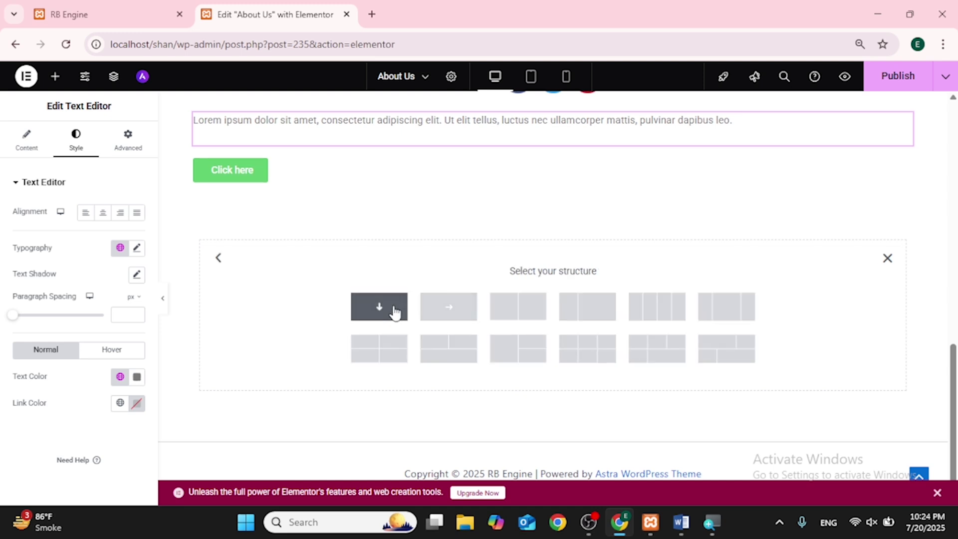
pyautogui.click(394, 312)
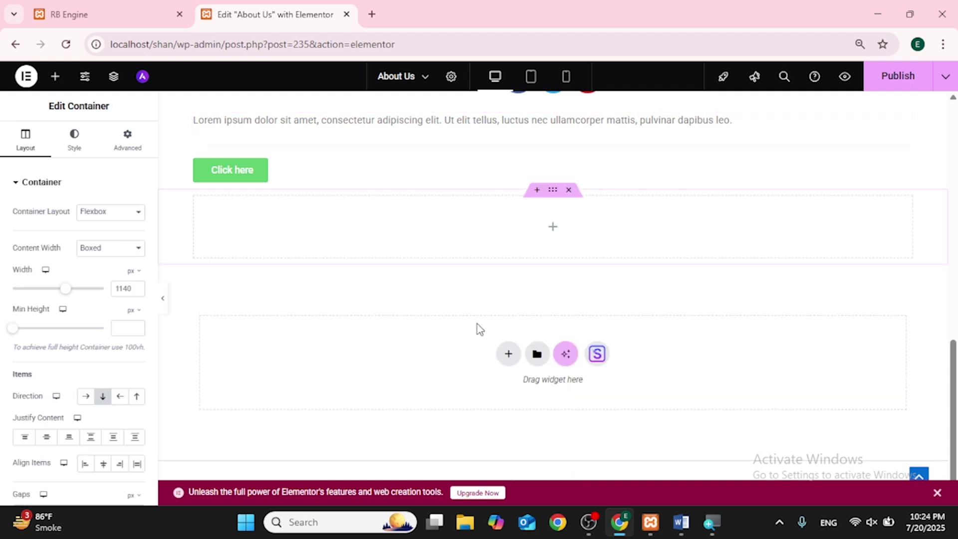
# Place a Button widget in the new container and delete the container holding the older button
pyautogui.click(56, 76)
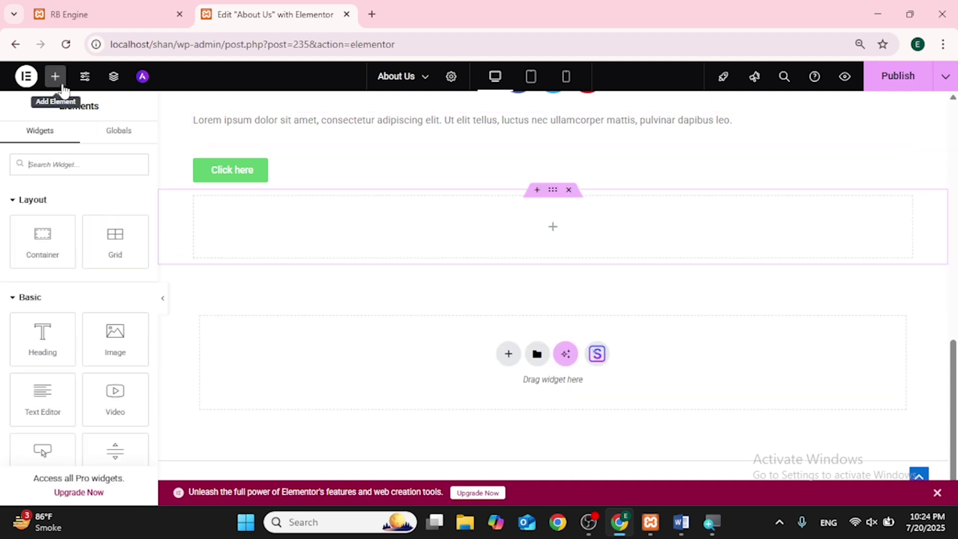
pyautogui.scroll(-3, 54, 303)
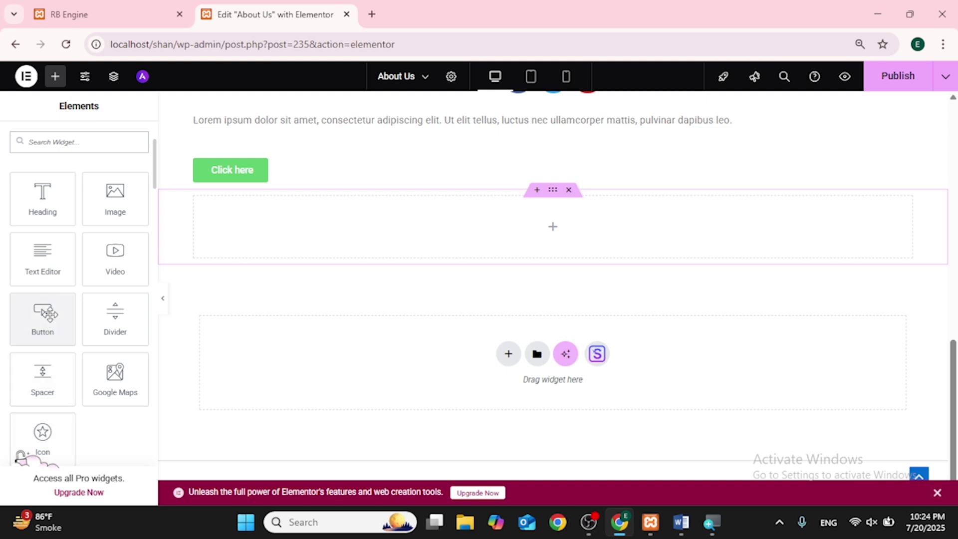
pyautogui.moveTo(49, 318); pyautogui.dragTo(429, 222)
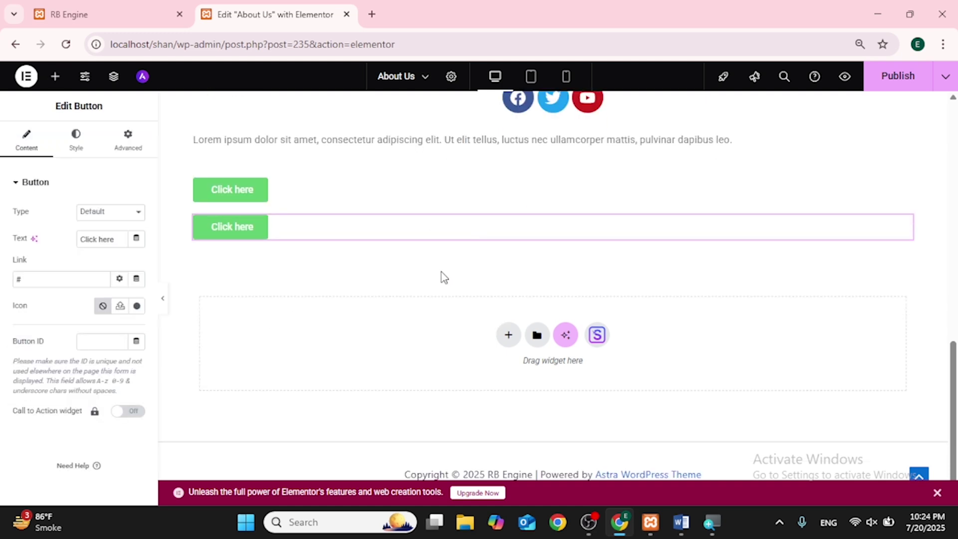
pyautogui.click(568, 171)
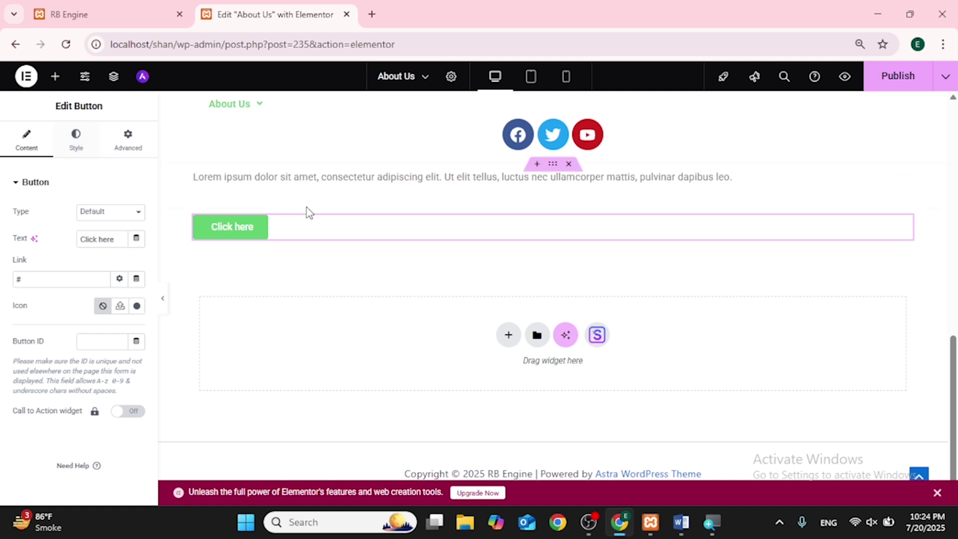
# Give the button's container a Classic hover background in the light blue global color
pyautogui.moveTo(634, 233)
pyautogui.click(552, 214)
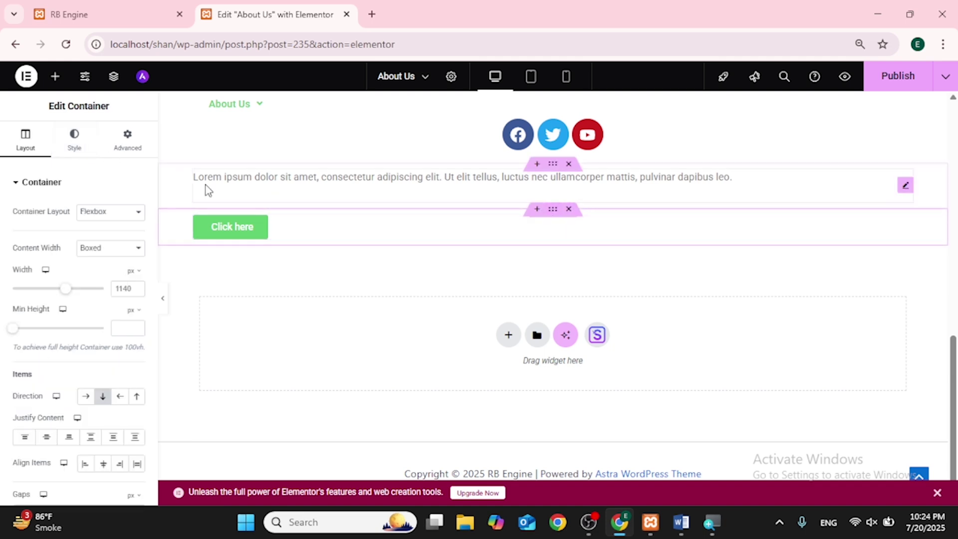
pyautogui.click(63, 152)
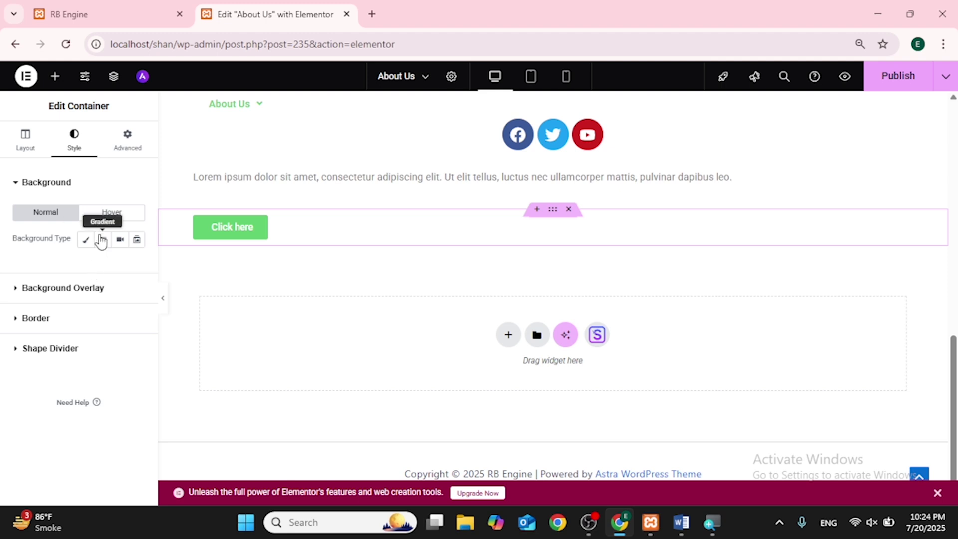
pyautogui.click(112, 213)
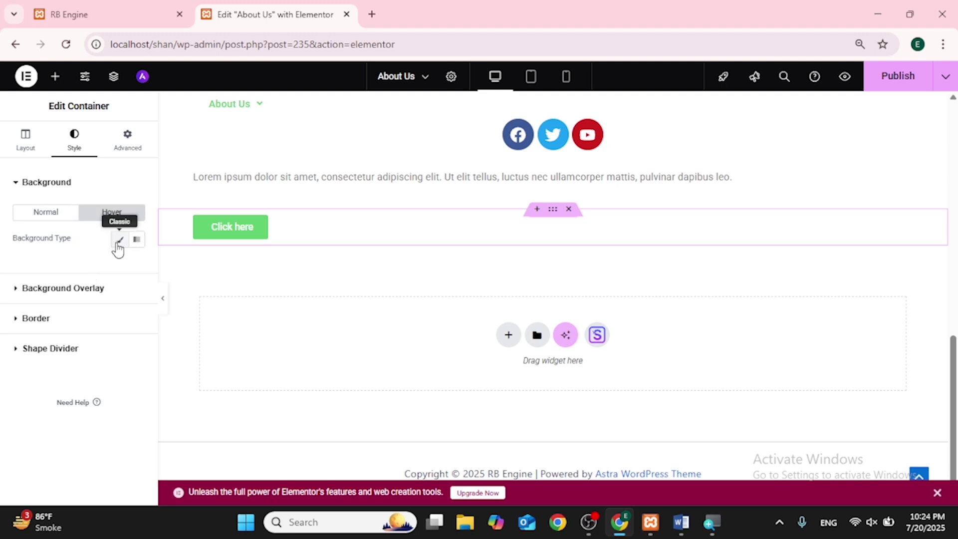
pyautogui.click(118, 240)
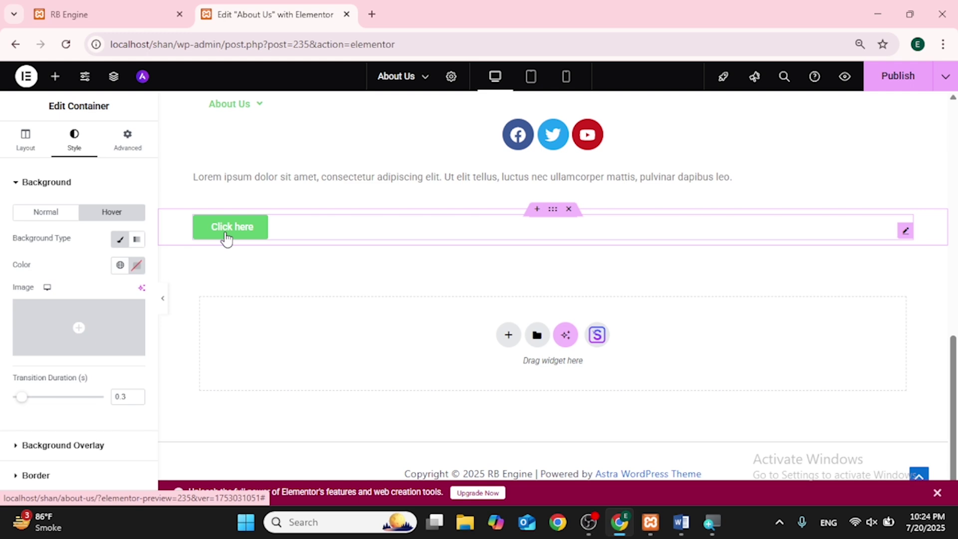
pyautogui.click(122, 240)
pyautogui.click(123, 241)
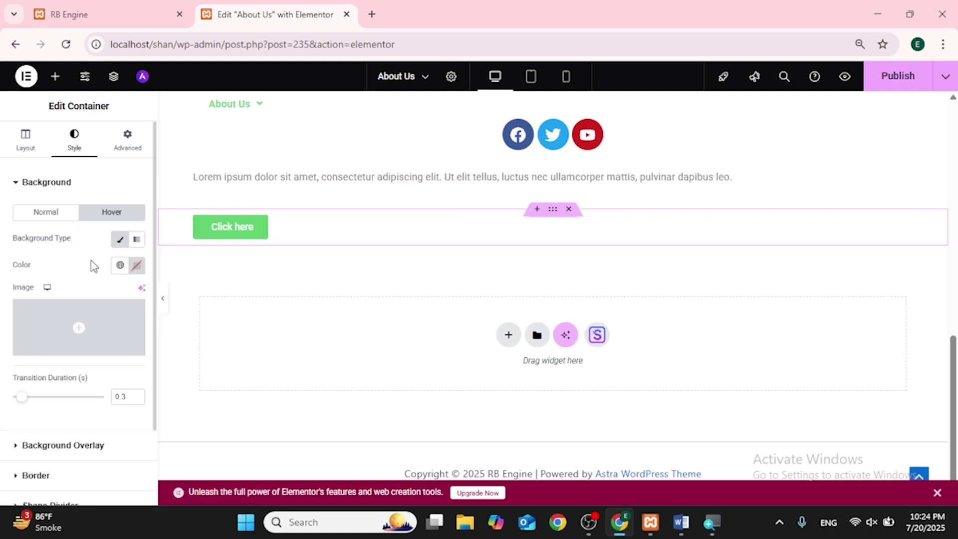
pyautogui.click(120, 270)
pyautogui.click(74, 323)
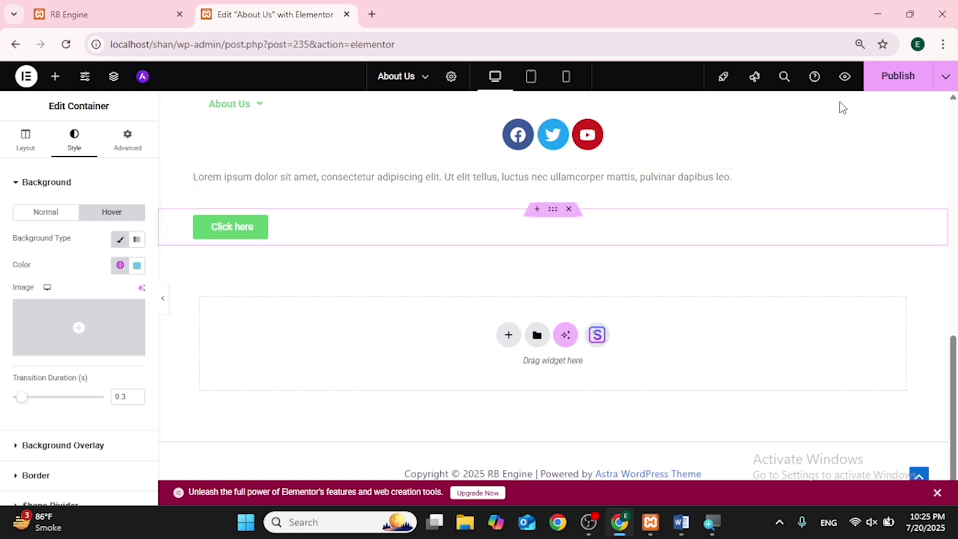
# Publish the About Us page and open its live version
pyautogui.click(898, 78)
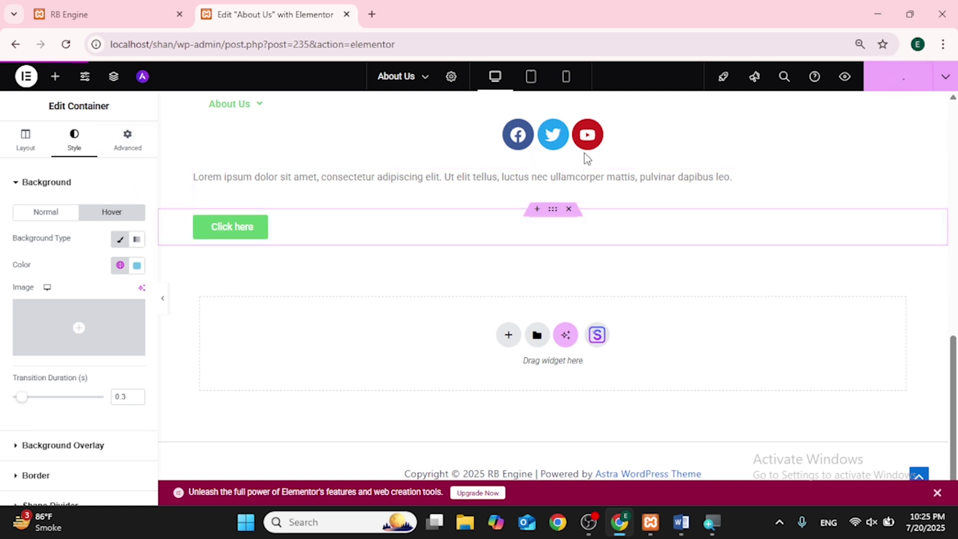
pyautogui.click(949, 74)
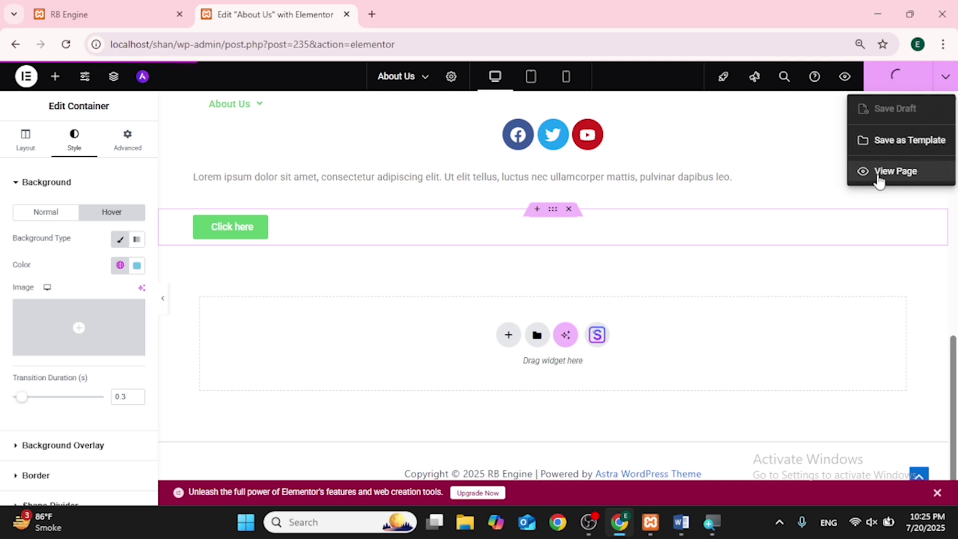
pyautogui.click(879, 180)
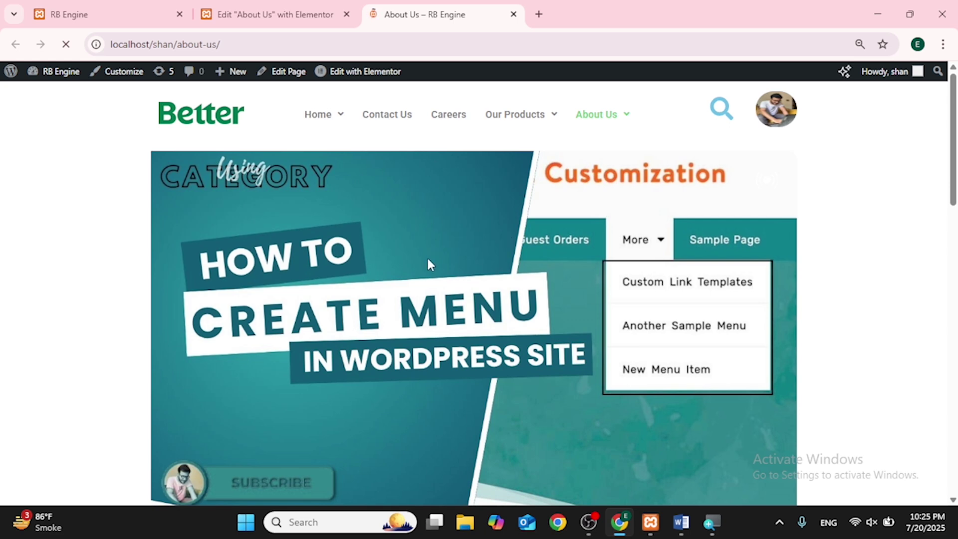
# Reload the live About Us page and examine the button container's hover background near the footer
pyautogui.scroll(-3, 429, 263)
pyautogui.scroll(-10, 428, 260)
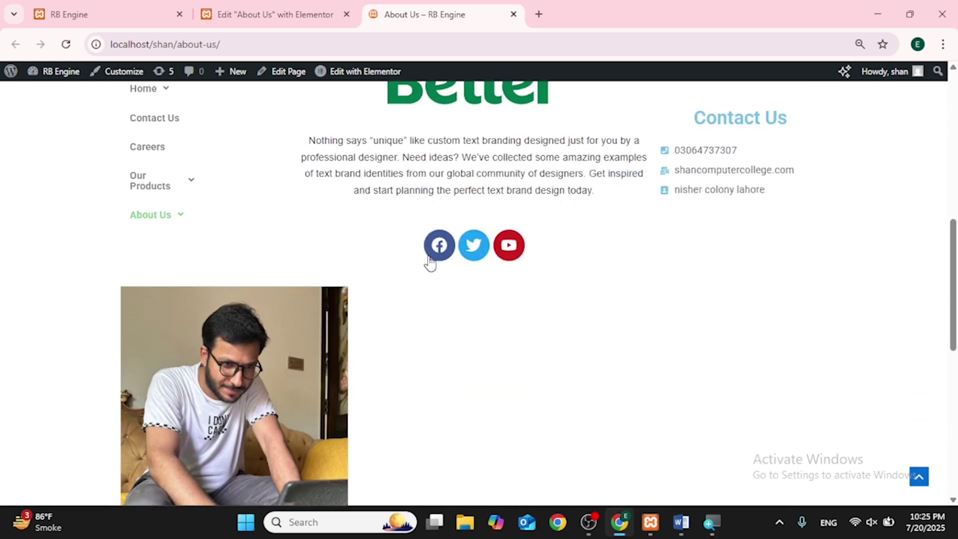
pyautogui.scroll(-5, 429, 263)
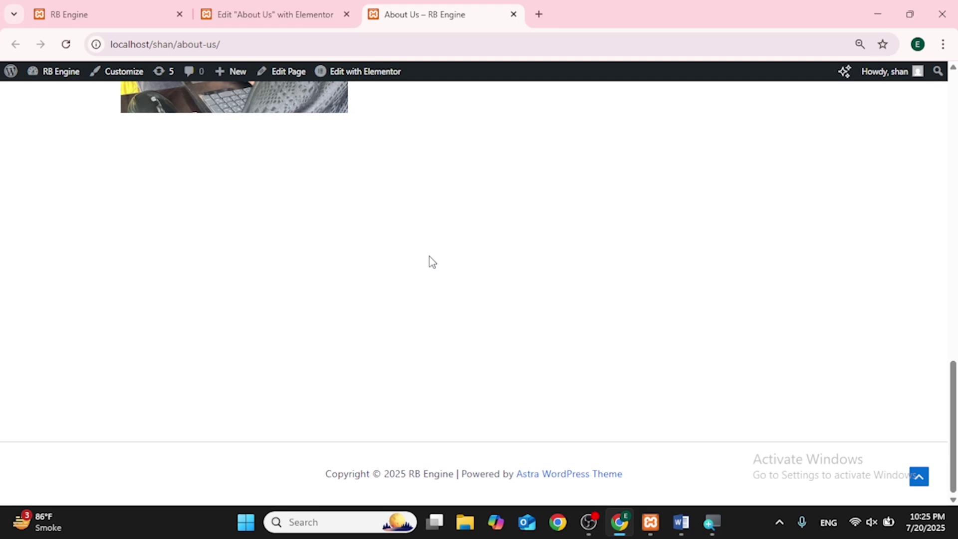
pyautogui.click(207, 13)
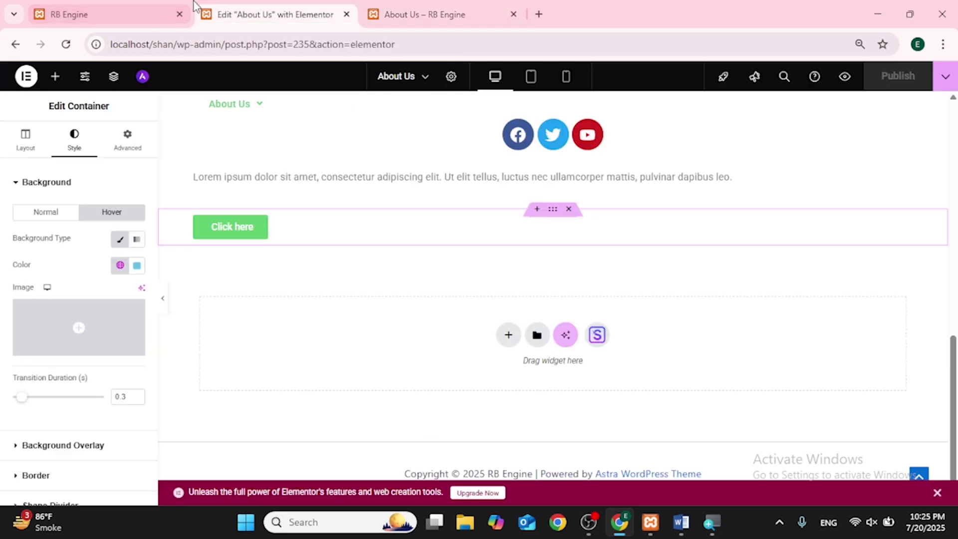
pyautogui.click(429, 12)
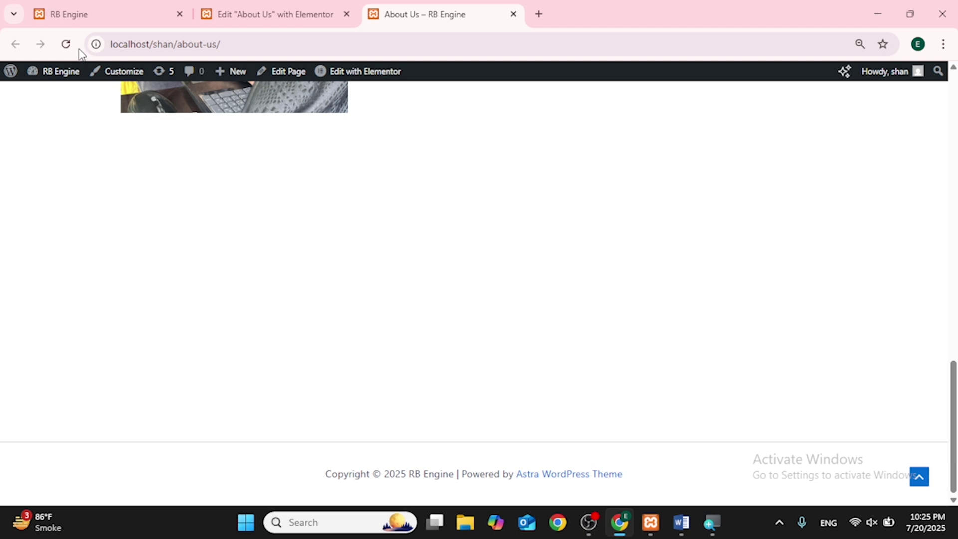
pyautogui.click(66, 44)
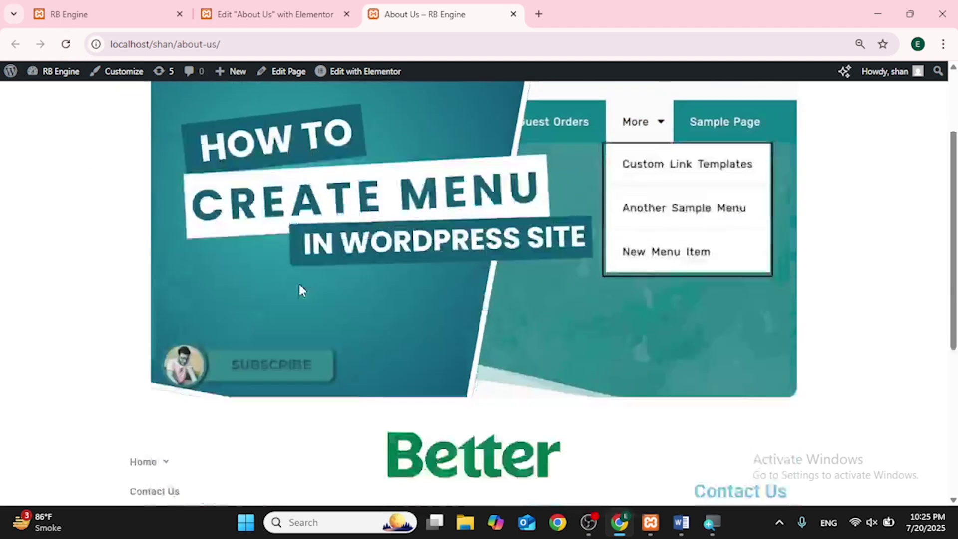
pyautogui.scroll(-6, 300, 290)
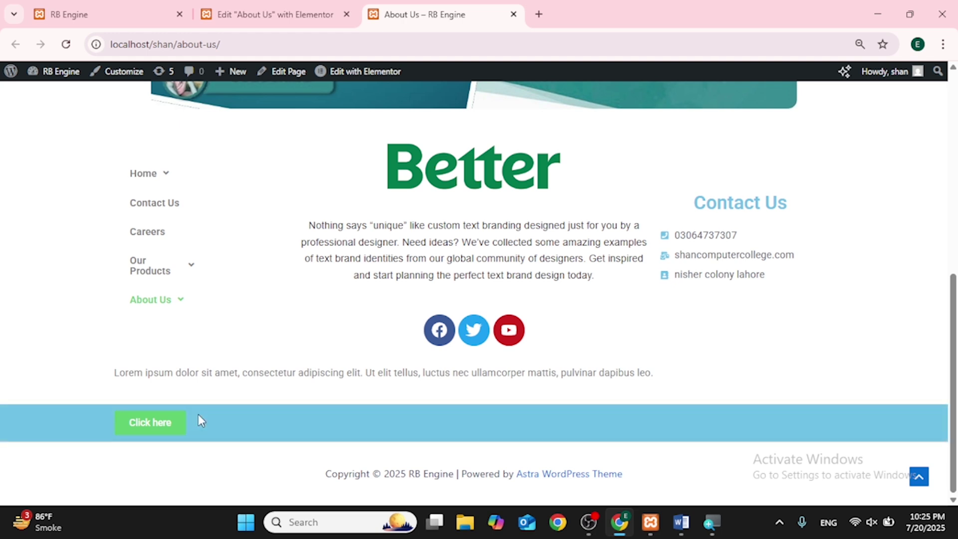
# Back in the page editor, set images.png, the green Better logo, as the container's hover background image
pyautogui.click(255, 15)
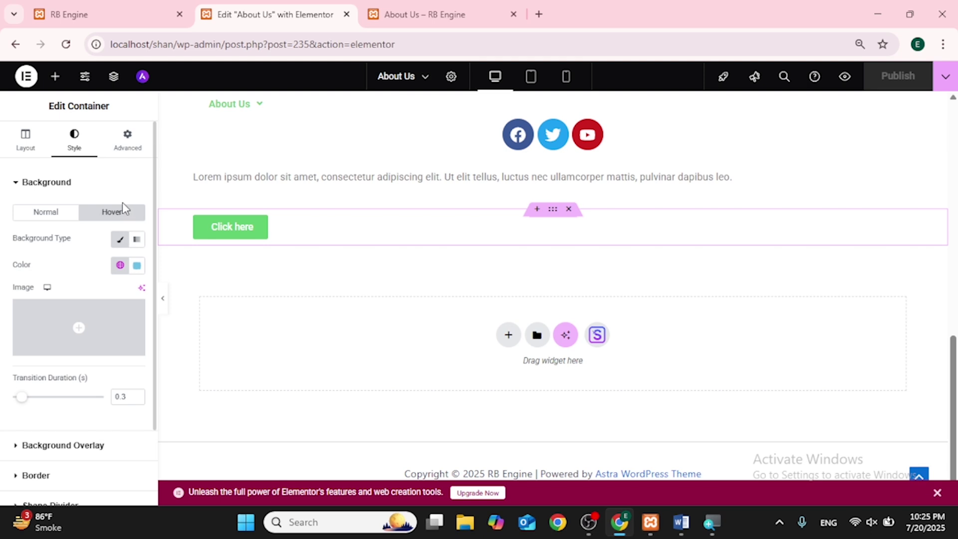
pyautogui.click(80, 340)
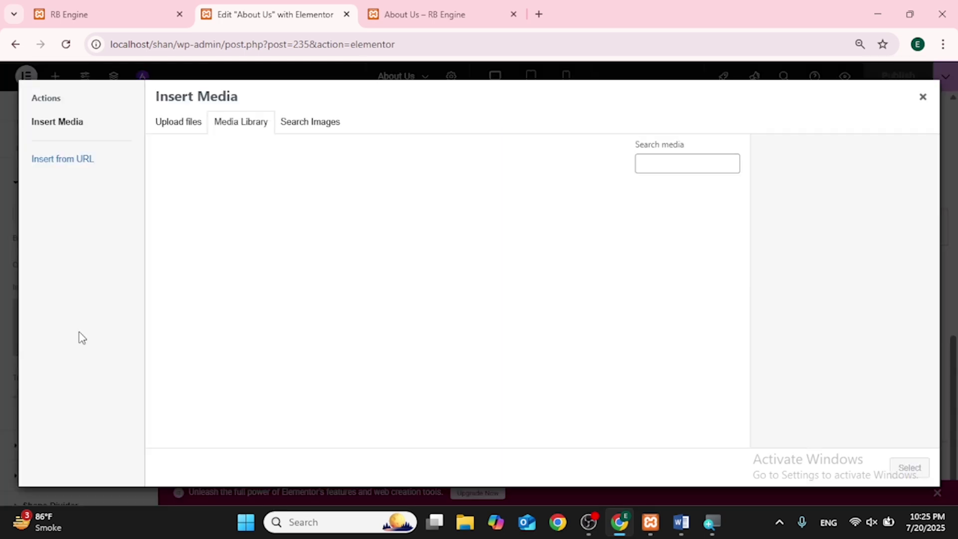
pyautogui.click(407, 260)
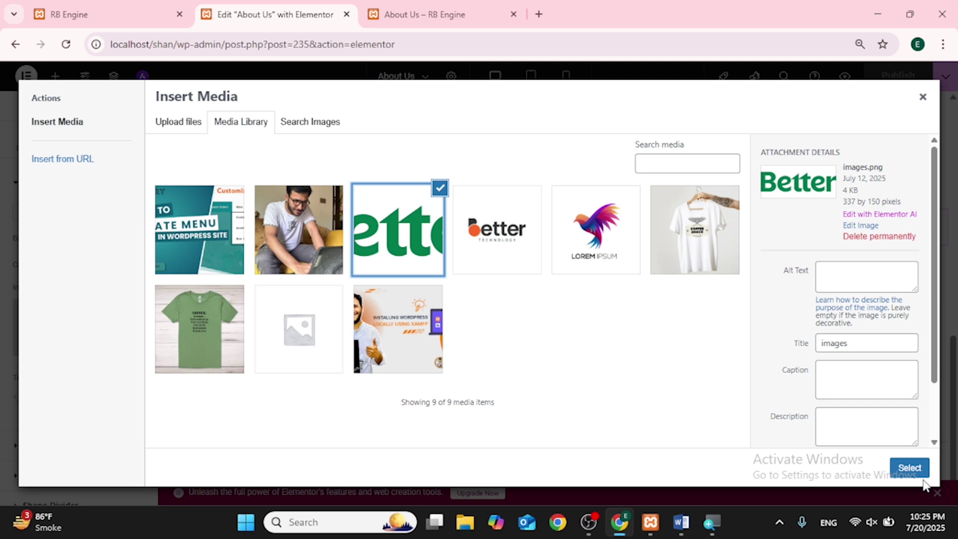
pyautogui.click(913, 468)
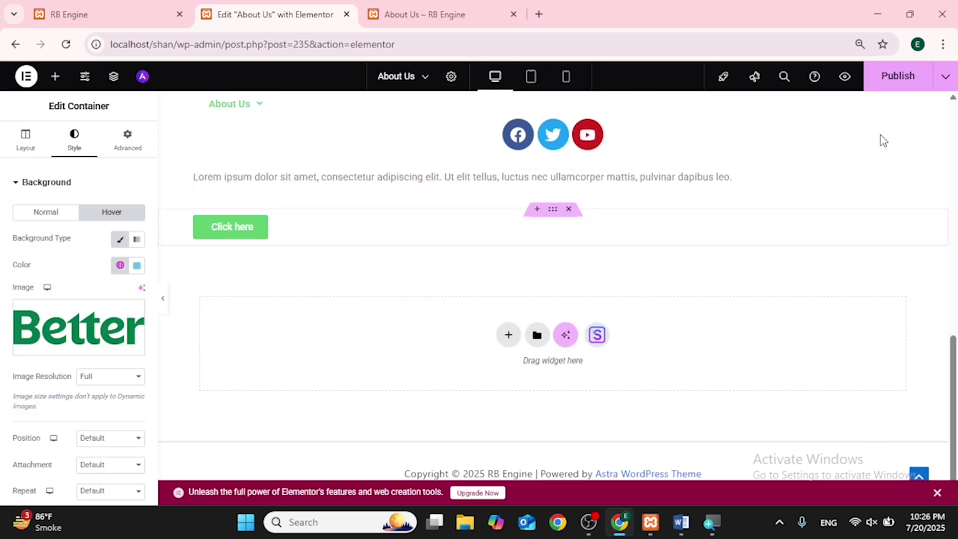
# Publish the hover image change and reload the live About Us page to check the button container
pyautogui.click(898, 76)
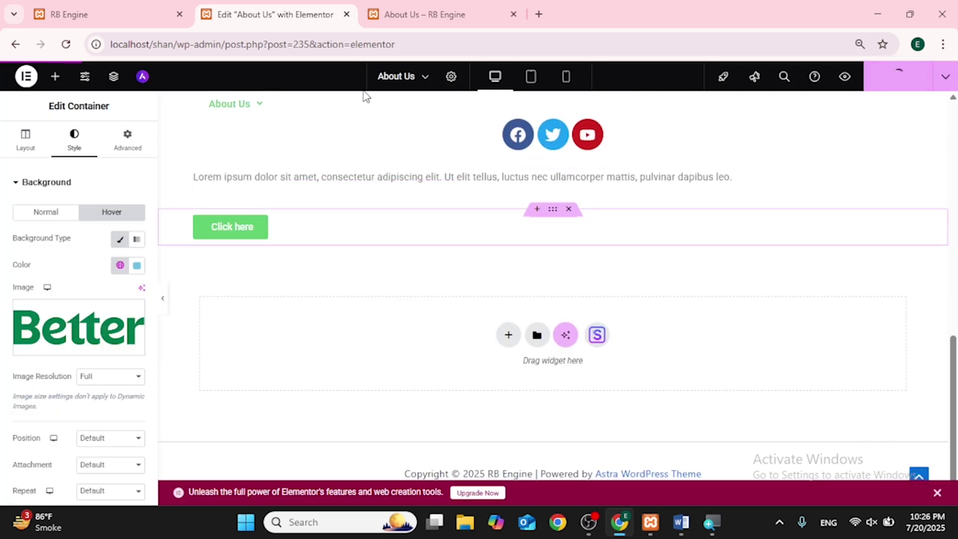
pyautogui.click(429, 11)
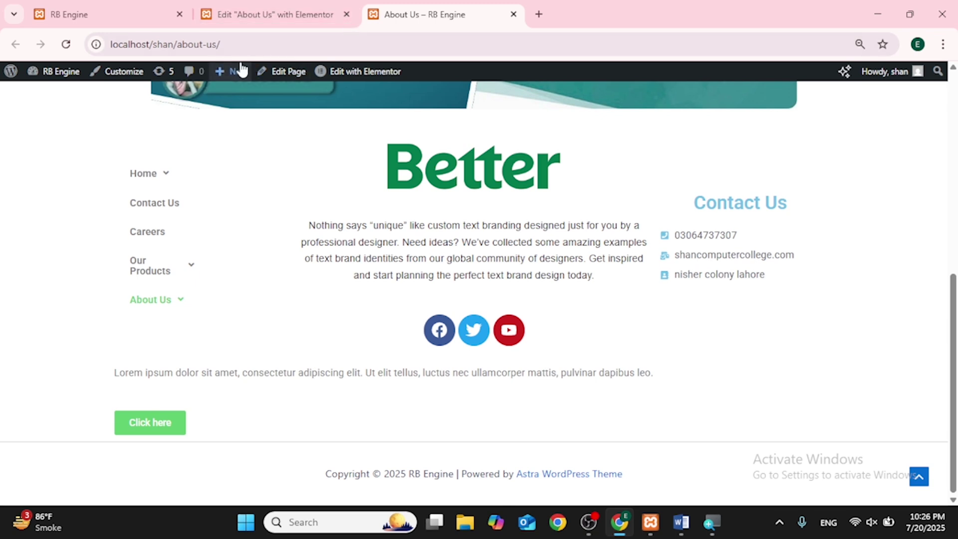
pyautogui.click(75, 40)
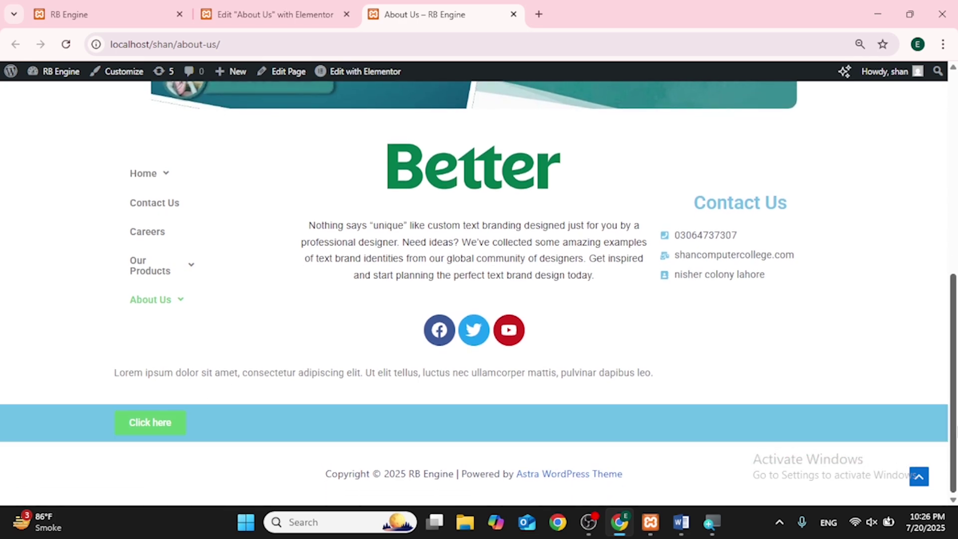
pyautogui.click(919, 477)
pyautogui.scroll(-10, 446, 427)
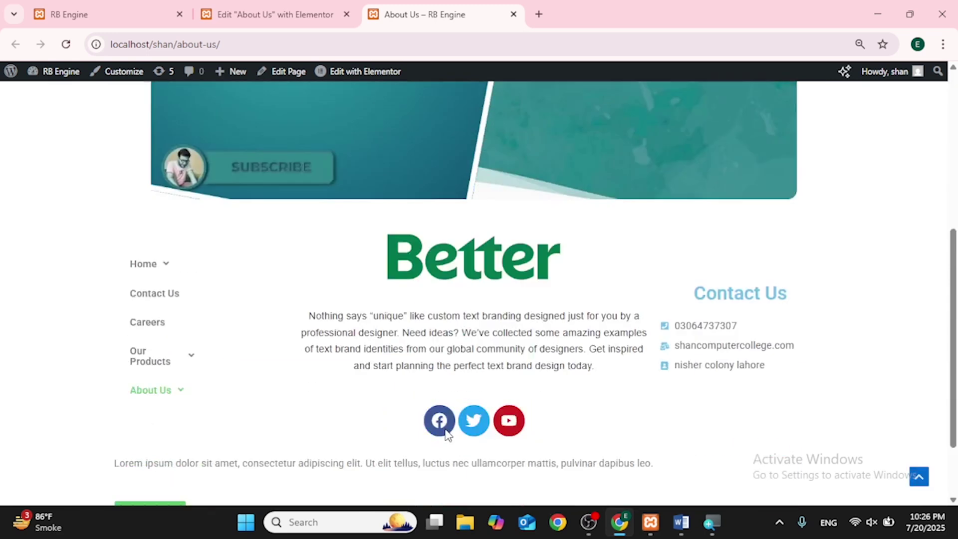
# Back in the page editor, try the Thumbnail resolution on the container's hover background image and remove that image
pyautogui.click(283, 13)
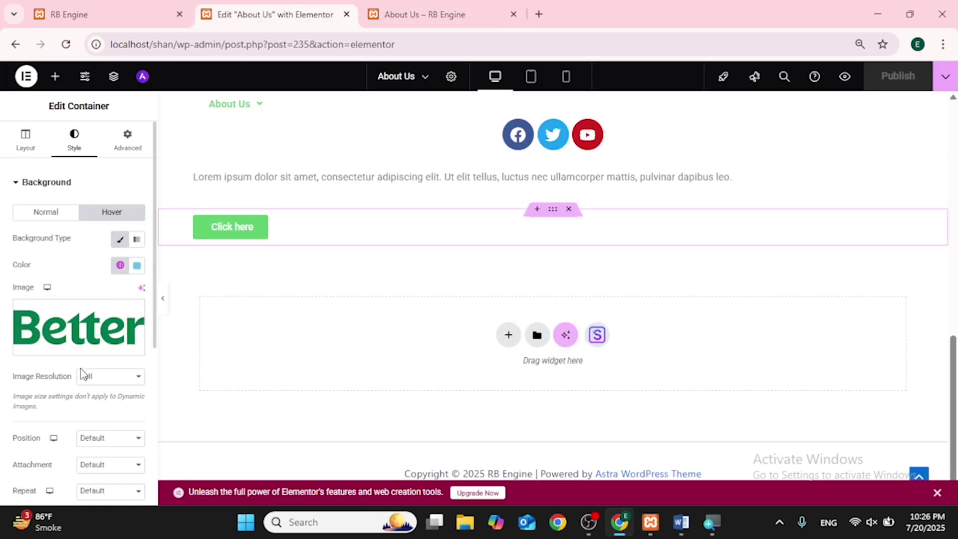
pyautogui.click(90, 379)
pyautogui.click(97, 395)
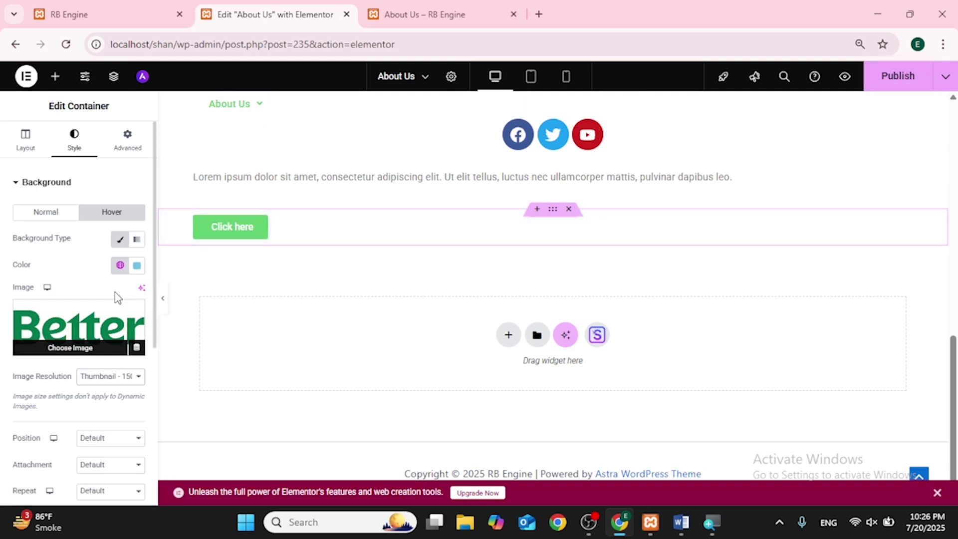
pyautogui.click(132, 311)
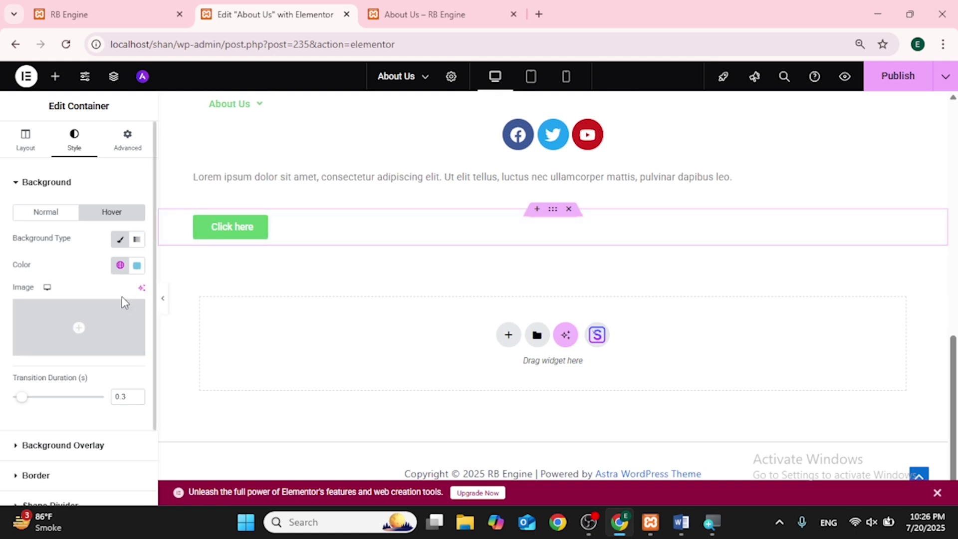
# Set the transition duration of the container's hover background to 0.1 s
pyautogui.scroll(-2, 79, 346)
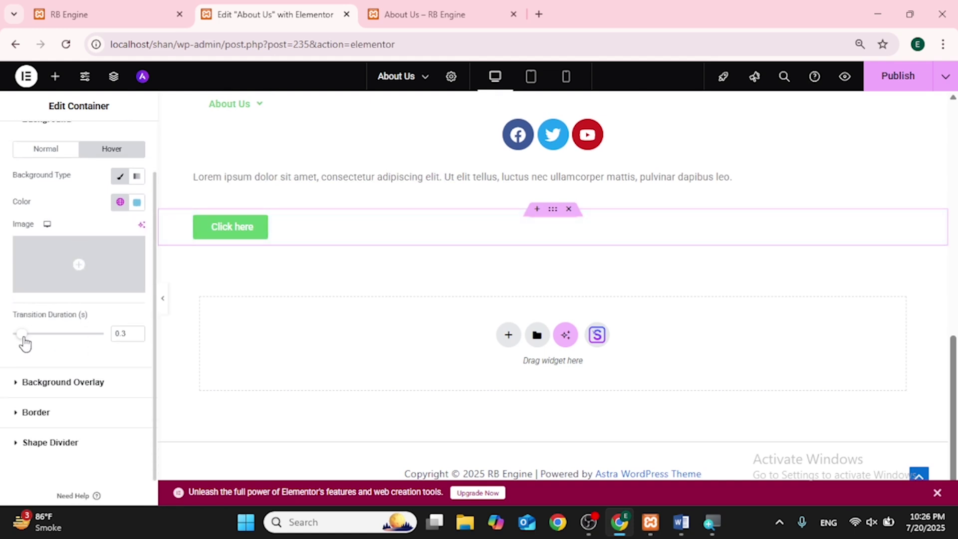
pyautogui.moveTo(24, 342)
pyautogui.mouseDown()
pyautogui.moveTo(43, 338)
pyautogui.moveTo(19, 340)
pyautogui.mouseUp()
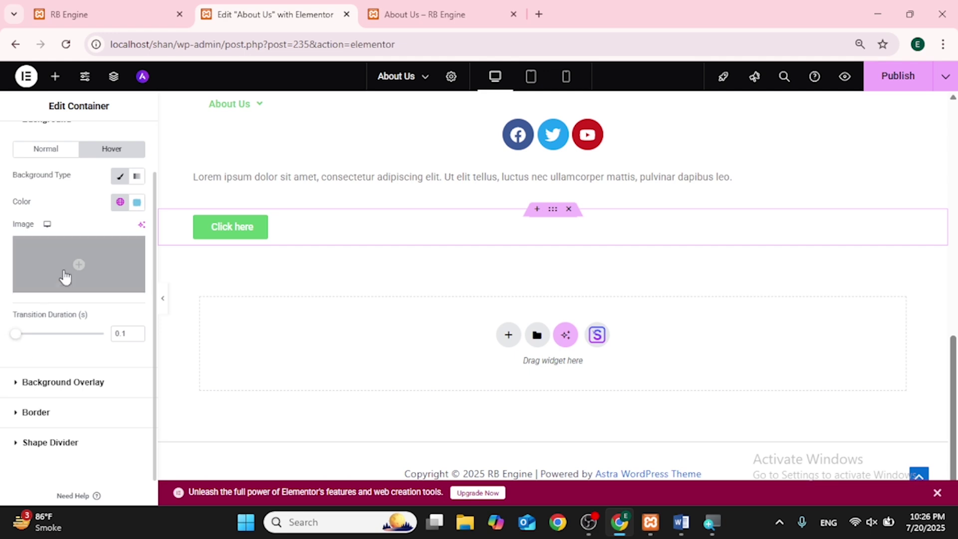
pyautogui.scroll(2, 65, 277)
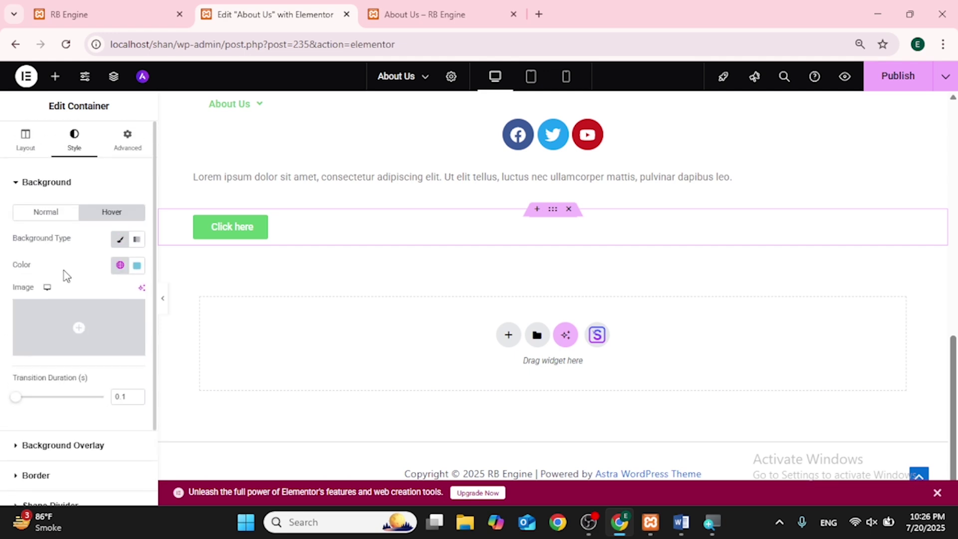
# Give the container's hover background overlay a classic background in a muted dark red color
pyautogui.scroll(-1, 66, 276)
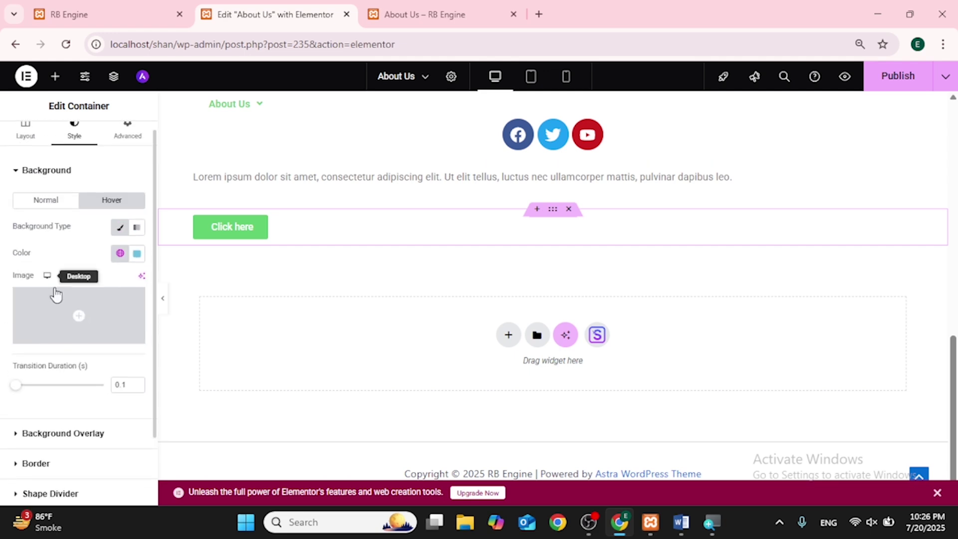
pyautogui.moveTo(54, 300)
pyautogui.scroll(-3, 54, 299)
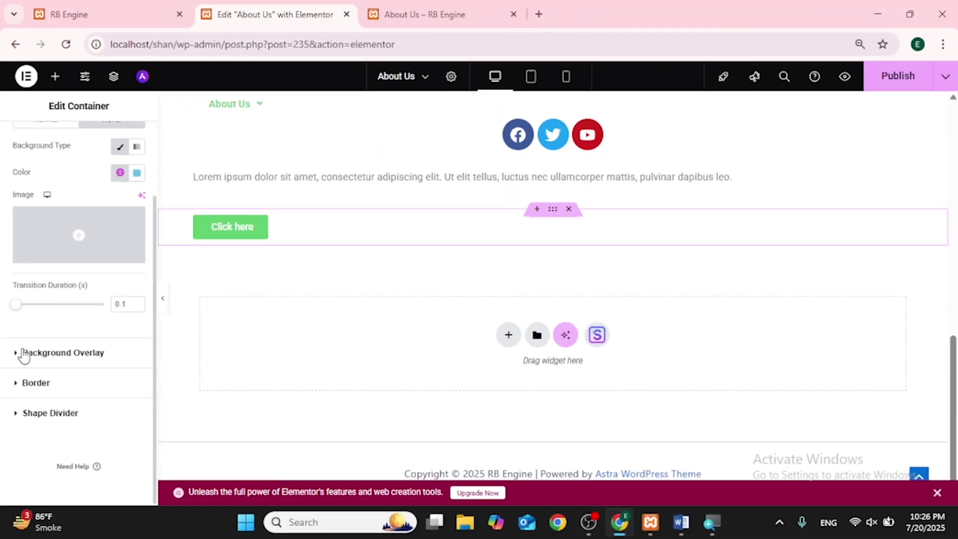
pyautogui.click(70, 353)
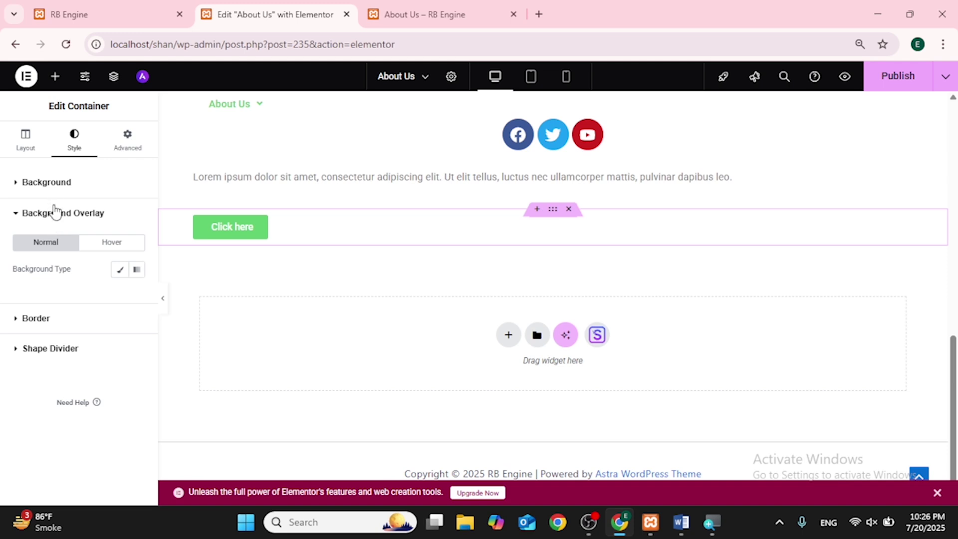
pyautogui.click(102, 246)
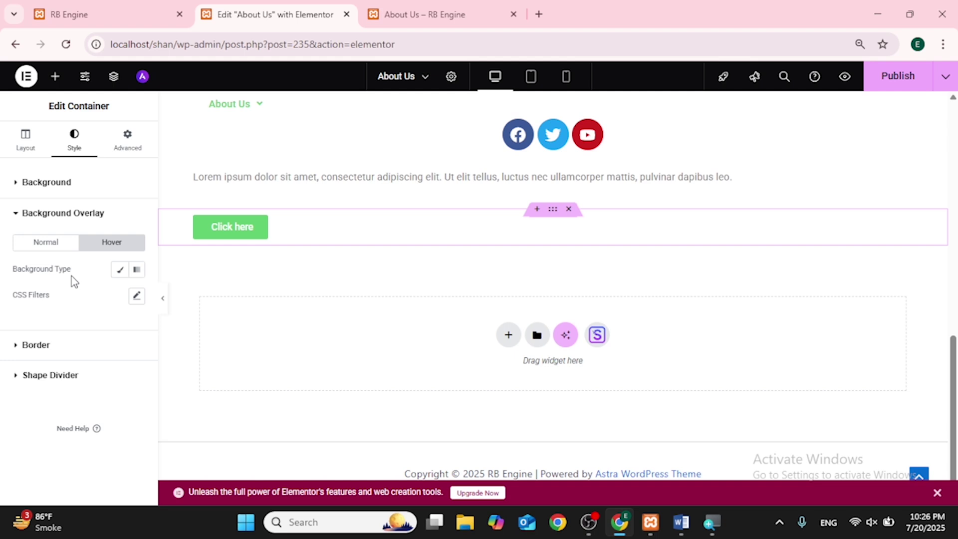
pyautogui.click(126, 277)
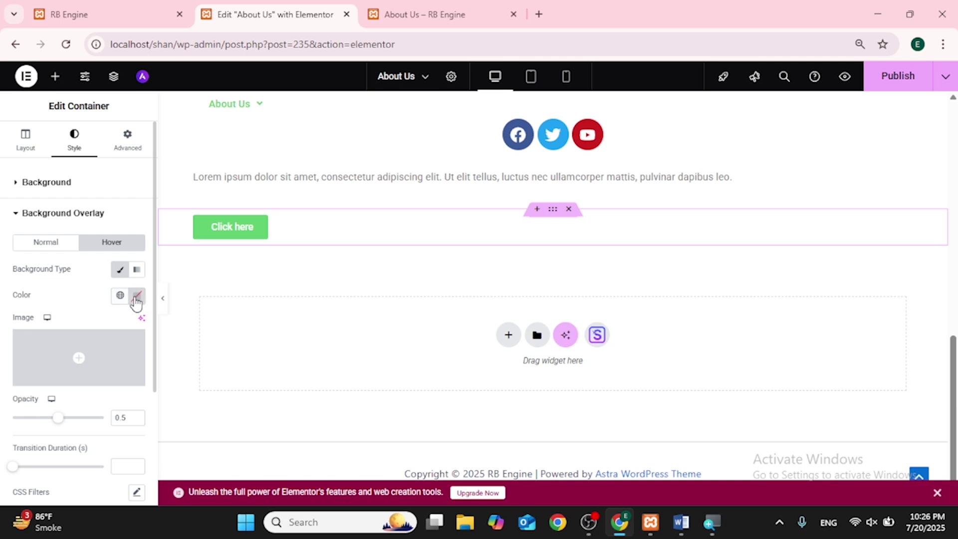
pyautogui.click(135, 297)
pyautogui.click(130, 396)
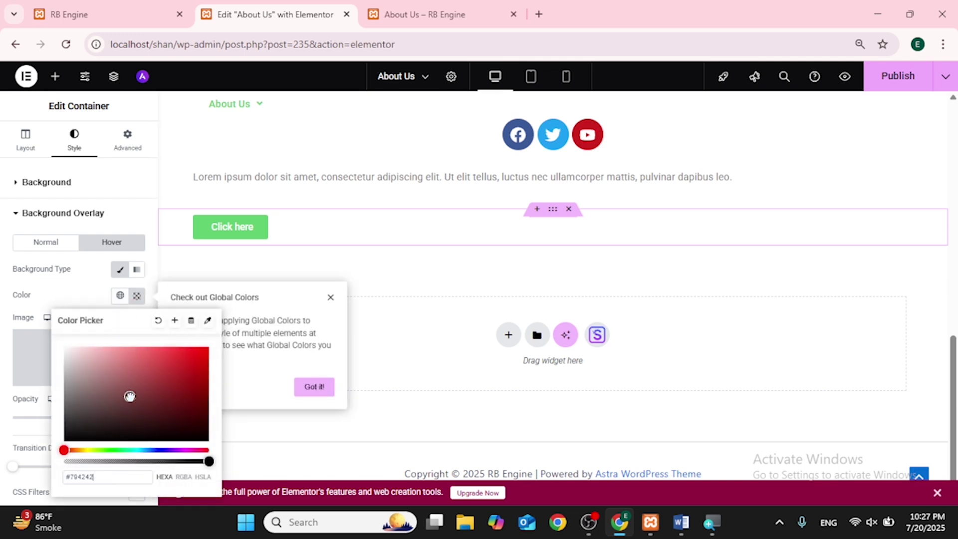
pyautogui.click(106, 289)
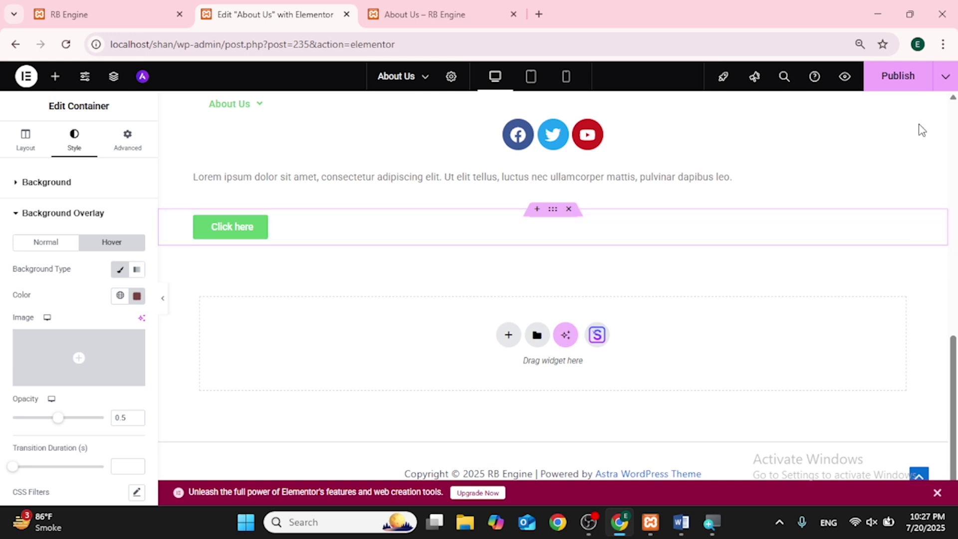
# Publish the overlay color and reload the live About Us page to check the button container's hover state
pyautogui.click(899, 79)
pyautogui.click(478, 9)
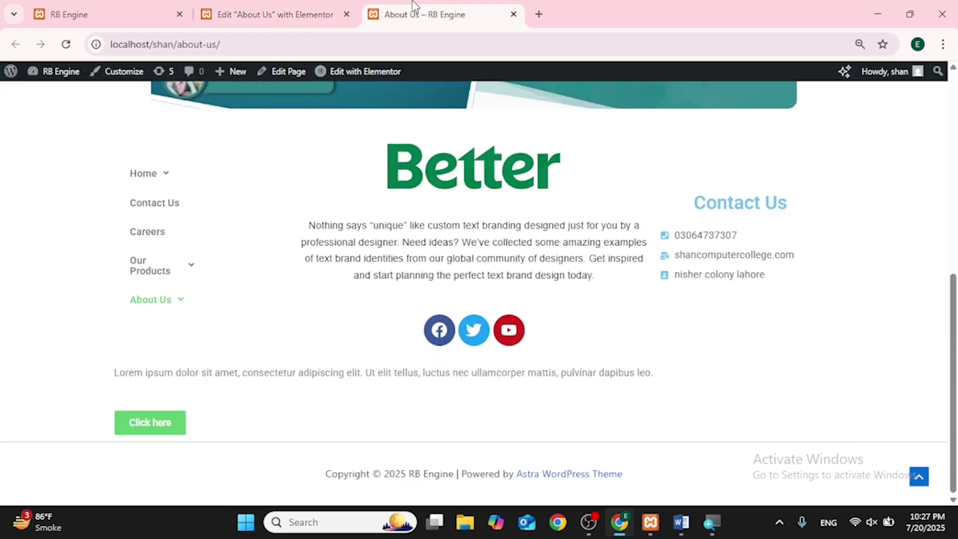
pyautogui.click(65, 44)
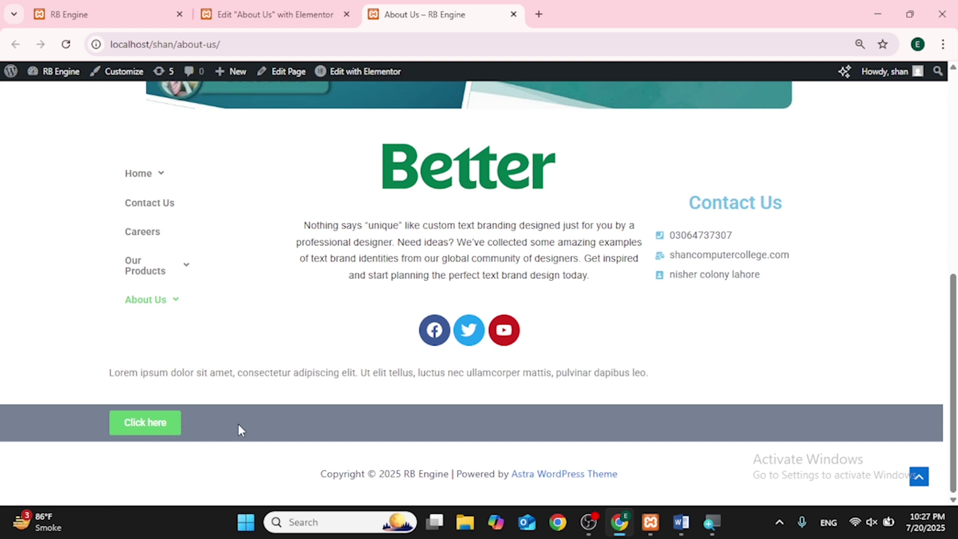
# In the page editor, switch the hover background overlay to a gradient with a very dark maroon second color
pyautogui.click(270, 14)
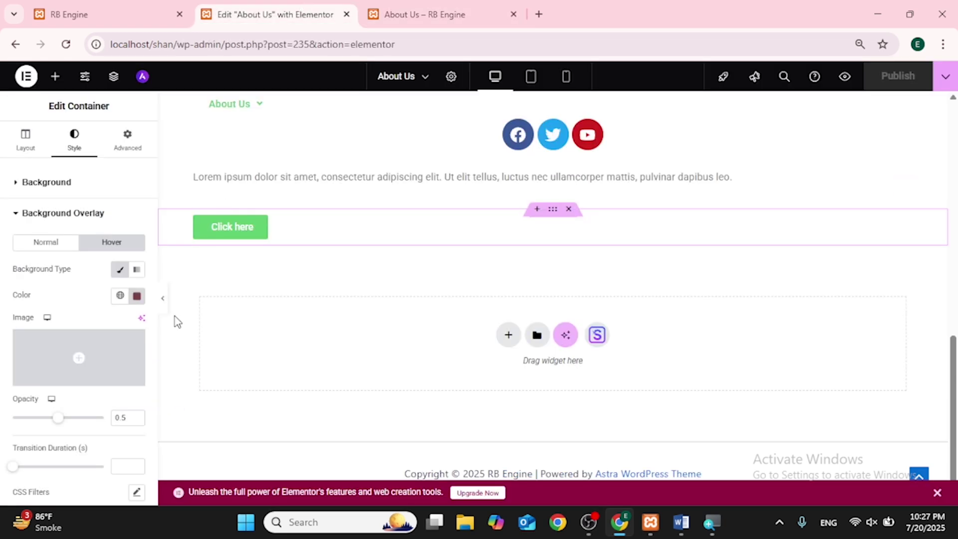
pyautogui.click(136, 270)
pyautogui.scroll(-2, 114, 303)
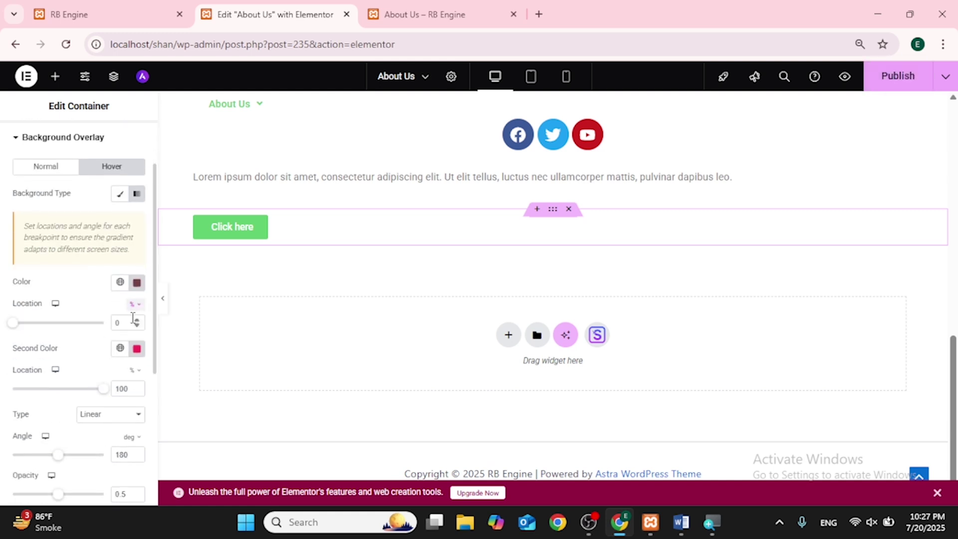
pyautogui.click(136, 350)
pyautogui.click(132, 248)
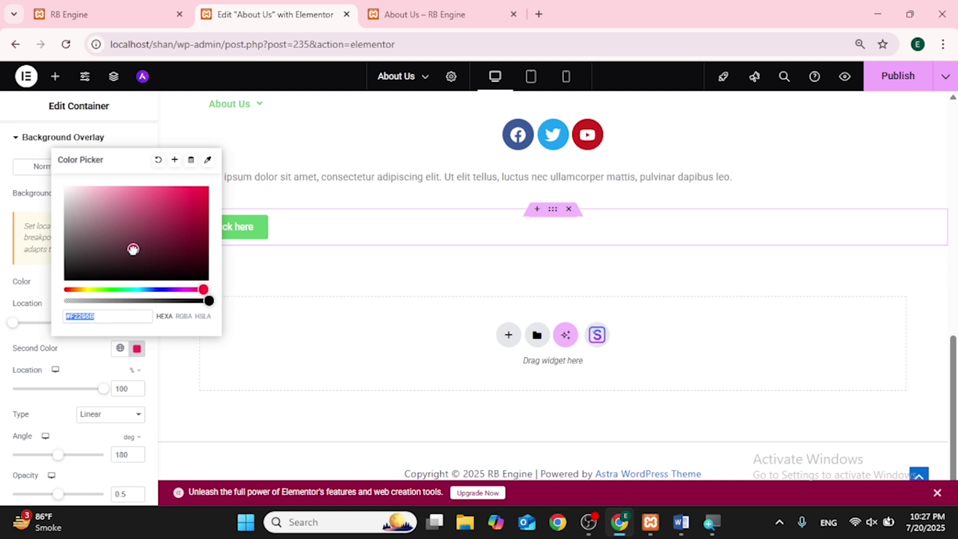
pyautogui.click(171, 257)
pyautogui.click(139, 264)
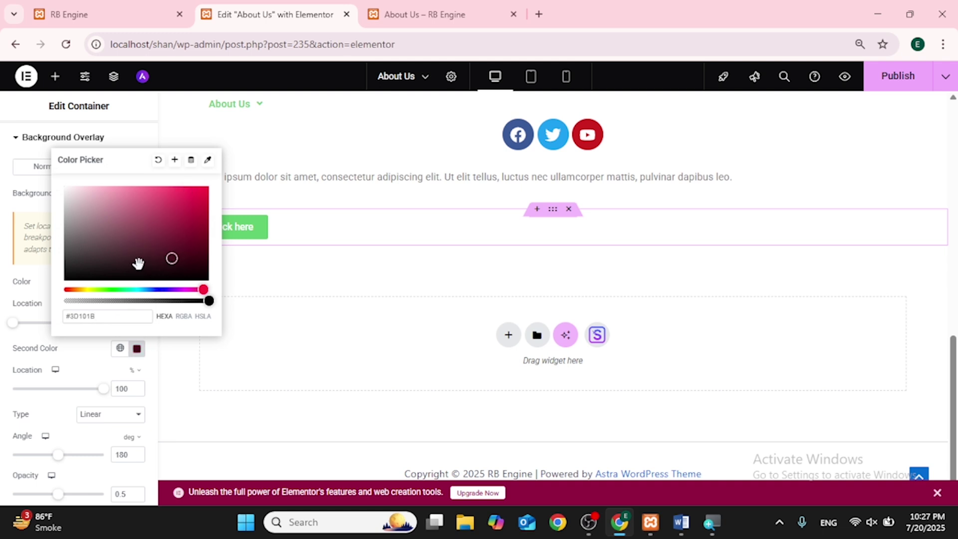
pyautogui.click(177, 257)
pyautogui.click(257, 380)
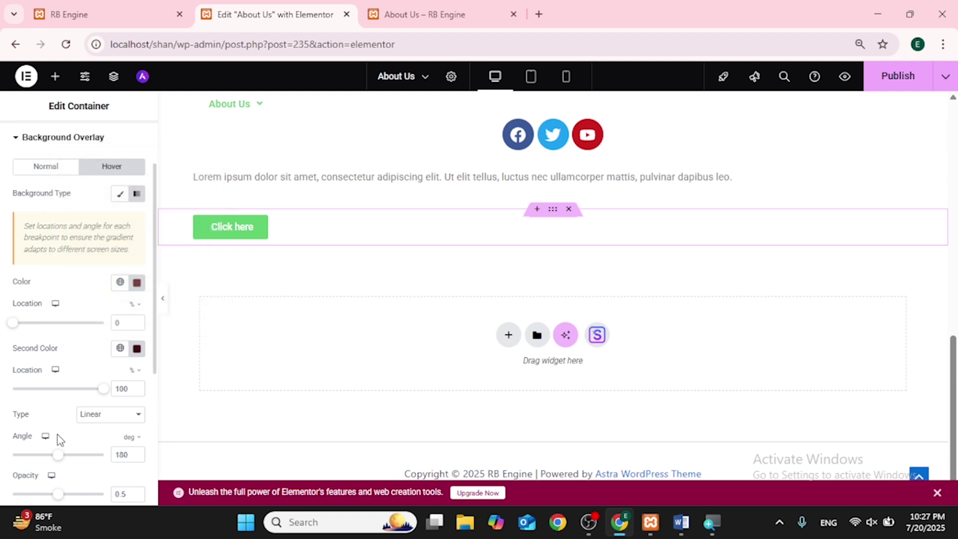
# Set the hover overlay gradient's angle to 275 degrees, its opacity to 0.22 and its transition duration to 0.1 s
pyautogui.moveTo(53, 452); pyautogui.dragTo(82, 455)
pyautogui.scroll(-1, 83, 460)
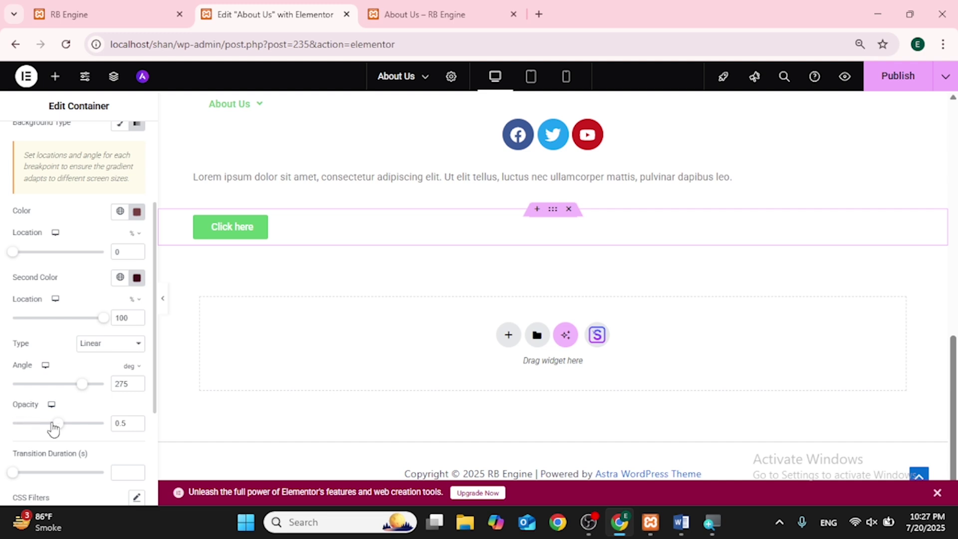
pyautogui.moveTo(63, 430); pyautogui.dragTo(15, 422)
pyautogui.scroll(-1, 36, 429)
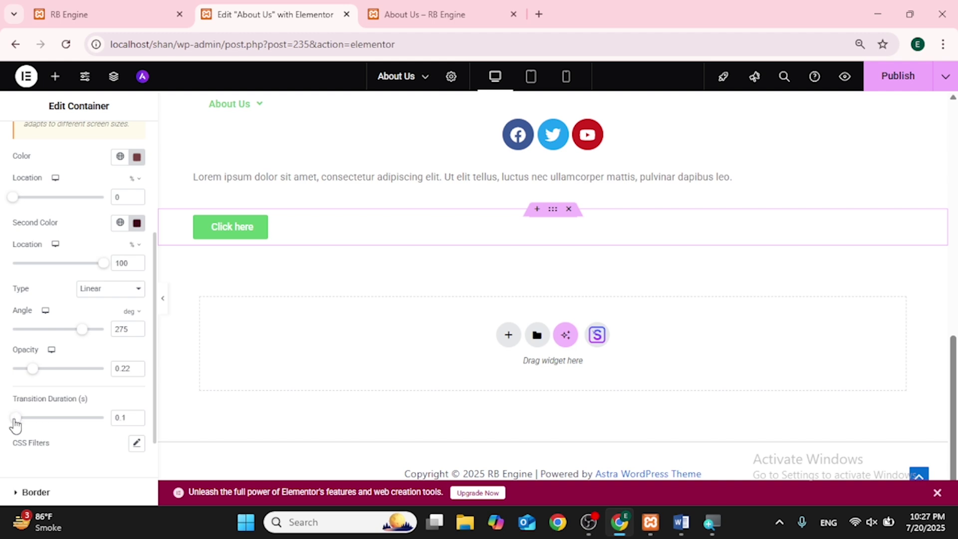
pyautogui.scroll(-2, 15, 424)
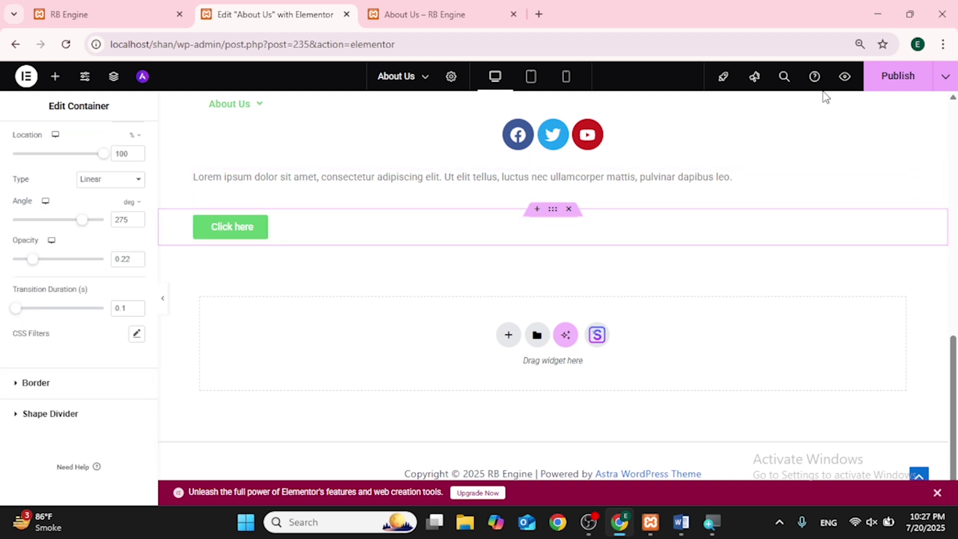
# Publish the gradient overlay and reload the live About Us page to check how the button container looks on hover
pyautogui.click(877, 80)
pyautogui.click(435, 11)
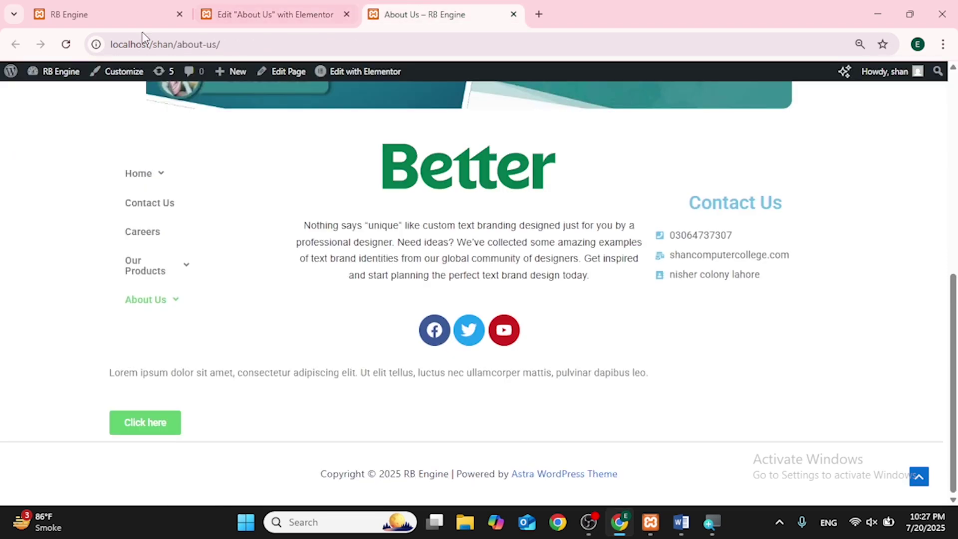
pyautogui.click(67, 44)
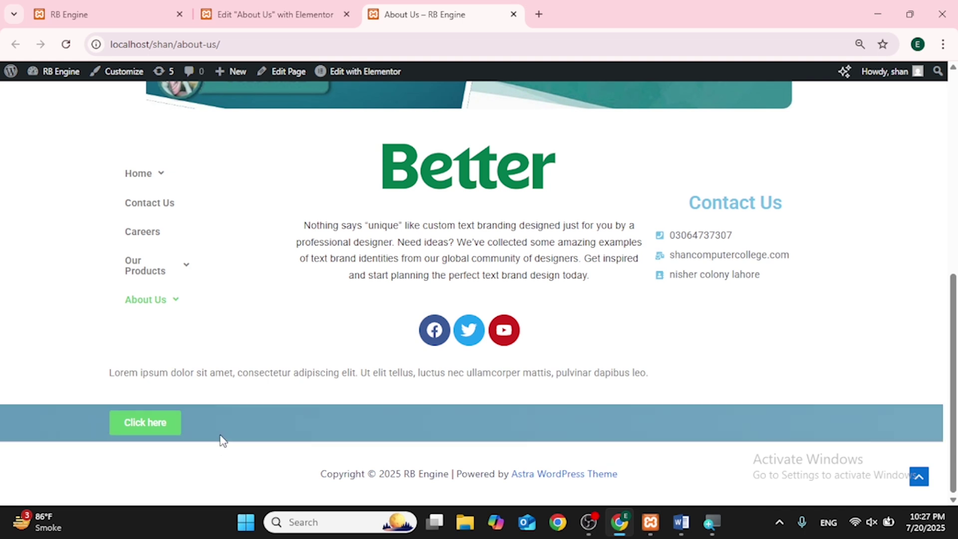
# In the page editor, give the container a solid black hover border 4 px wide with a 5 px border radius
pyautogui.click(272, 14)
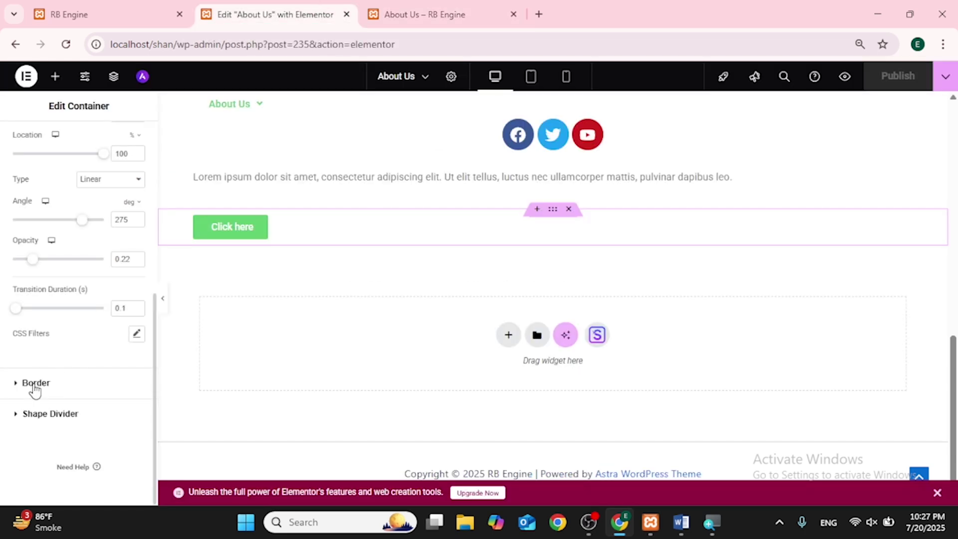
pyautogui.scroll(2, 35, 392)
pyautogui.scroll(-2, 35, 392)
pyautogui.click(16, 390)
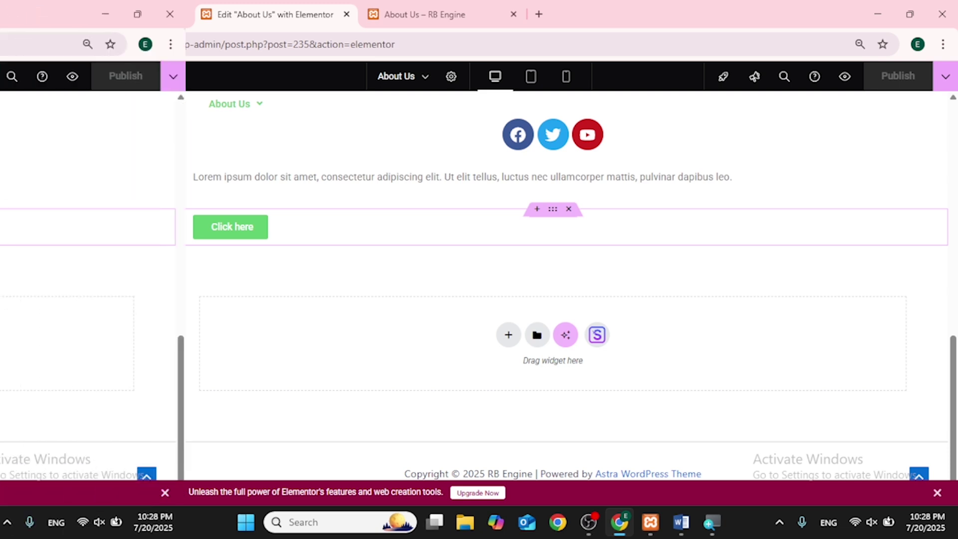
pyautogui.click(107, 268)
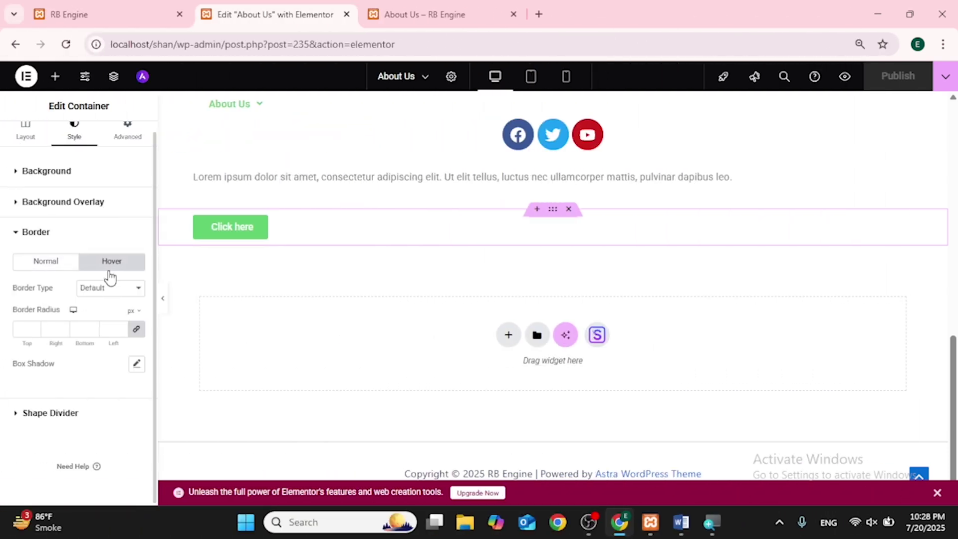
pyautogui.click(103, 296)
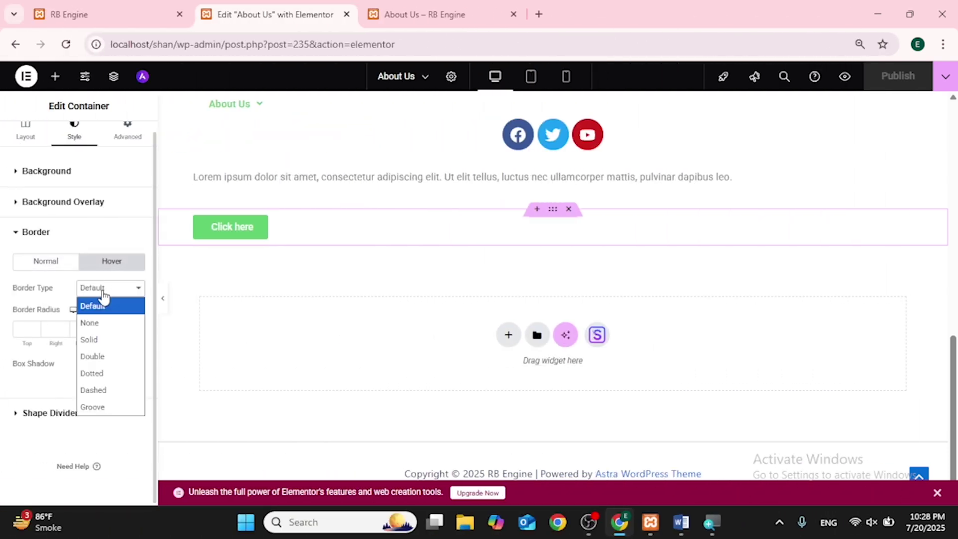
pyautogui.click(97, 338)
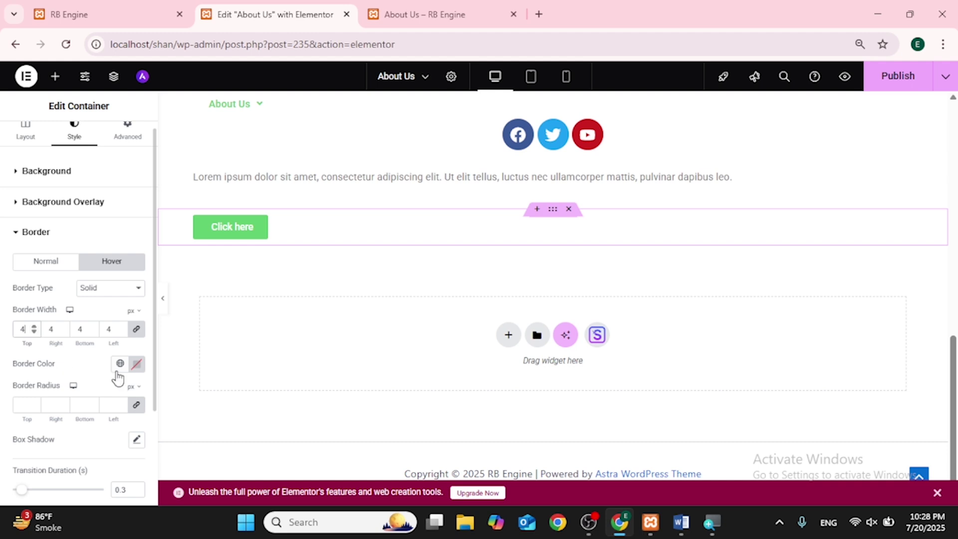
pyautogui.click(139, 368)
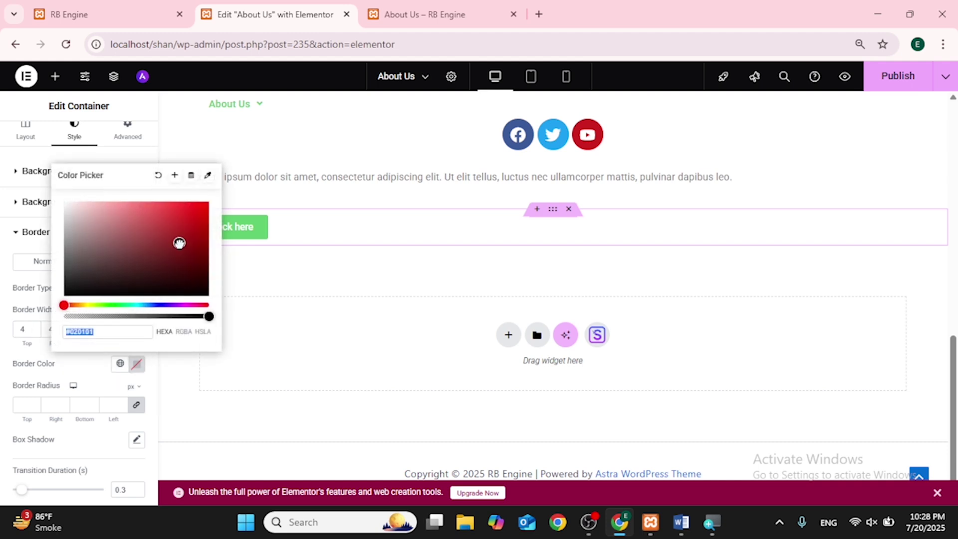
pyautogui.click(35, 403)
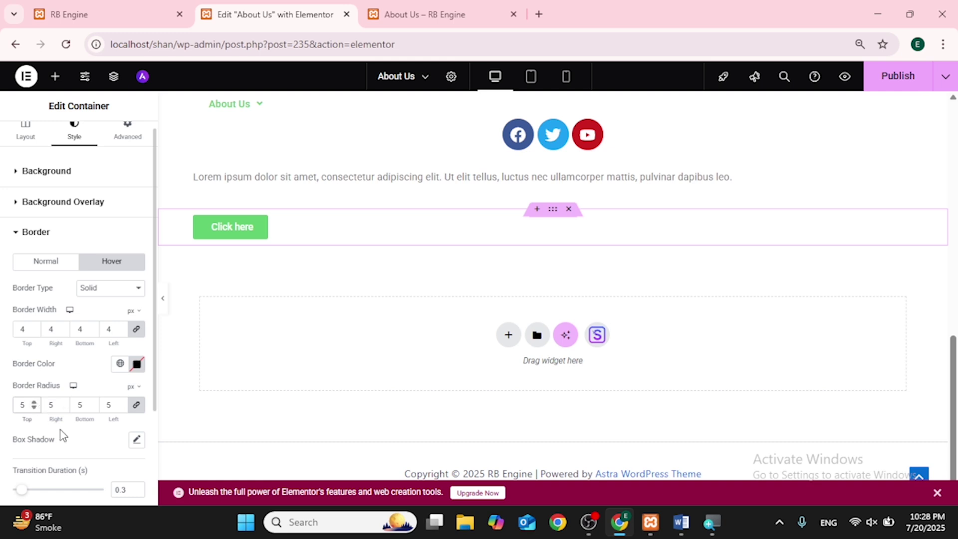
# Add a box shadow to the container's hover state and shift it horizontally by a small positive offset
pyautogui.click(136, 439)
pyautogui.scroll(-1, 140, 445)
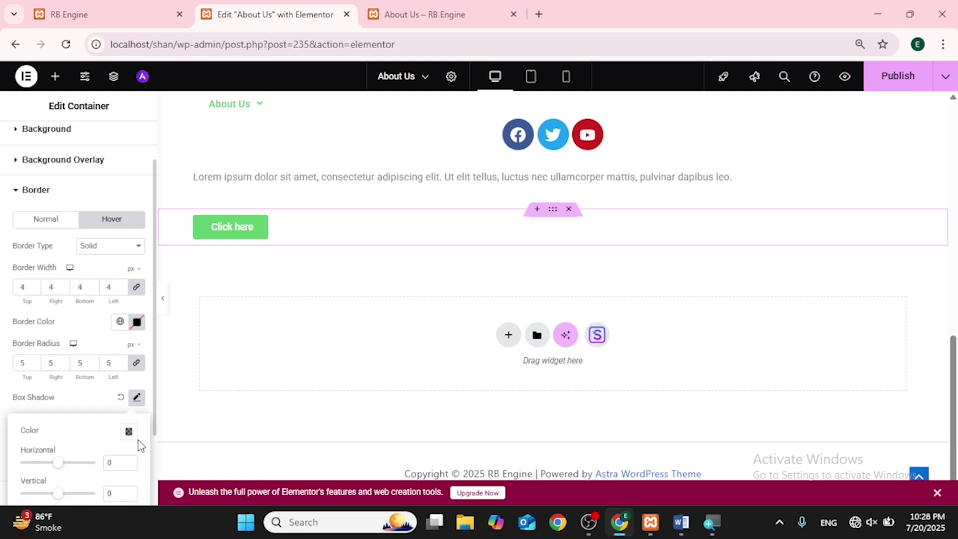
pyautogui.moveTo(59, 464); pyautogui.dragTo(65, 464)
# Publish the hover border and box shadow, and reload the live About Us page
pyautogui.click(878, 77)
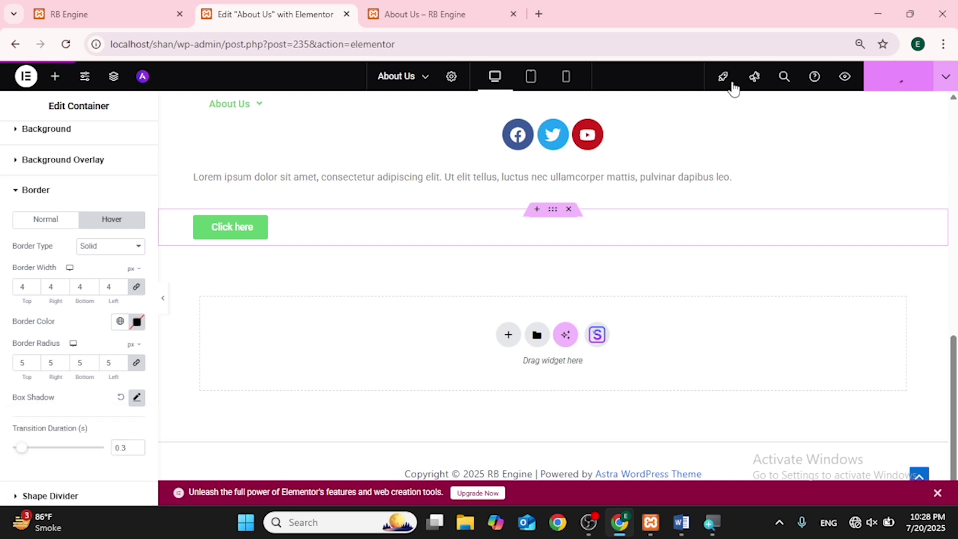
pyautogui.click(429, 14)
pyautogui.click(66, 44)
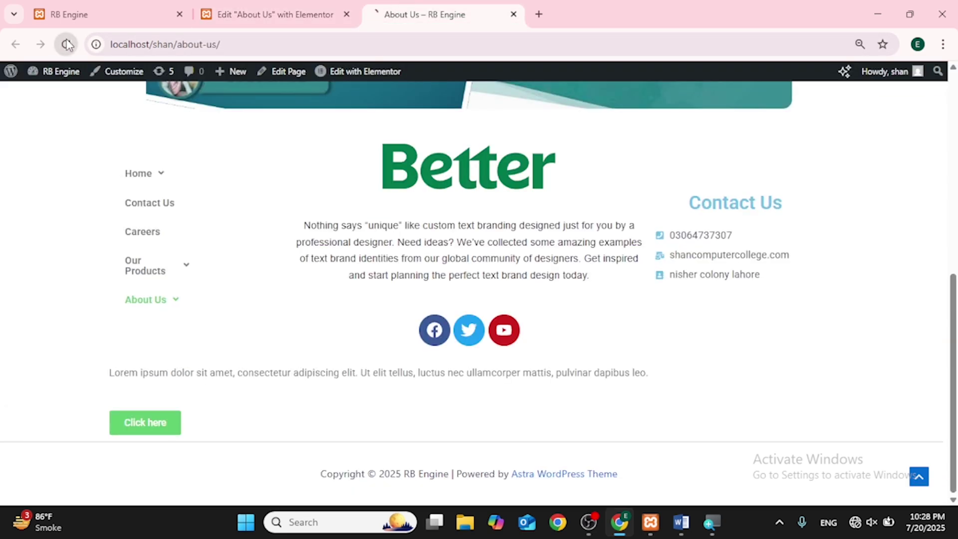
# In the page editor, clear the color of the button container's hover background
pyautogui.moveTo(210, 260)
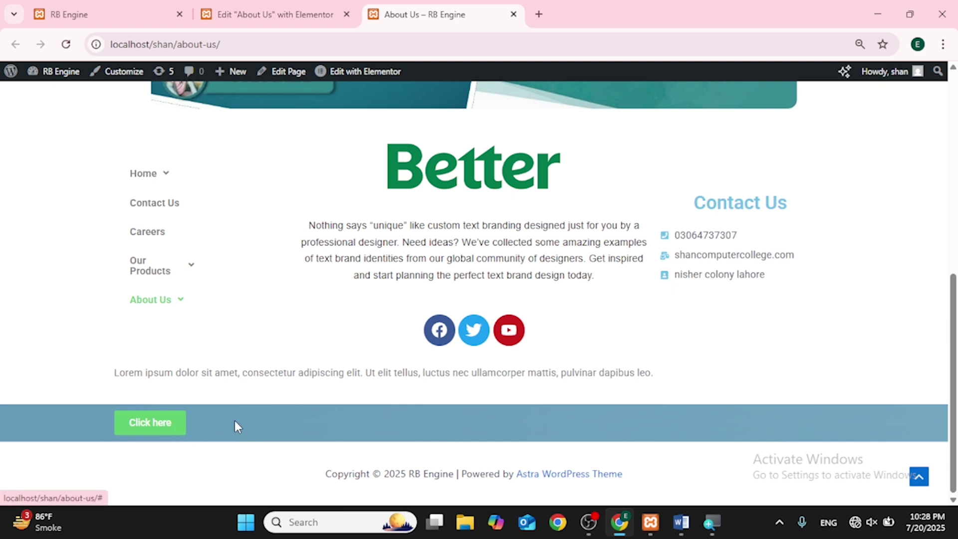
pyautogui.click(269, 14)
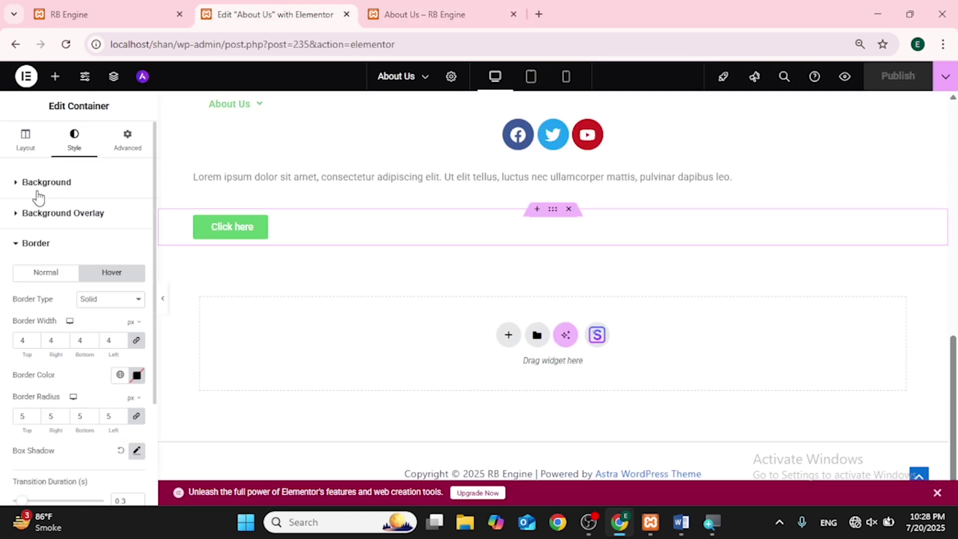
pyautogui.click(37, 192)
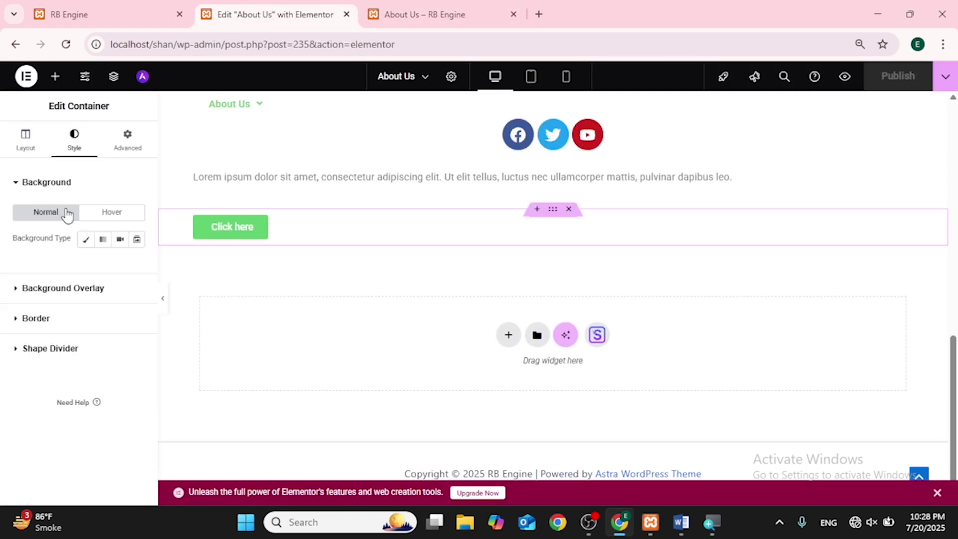
pyautogui.click(112, 213)
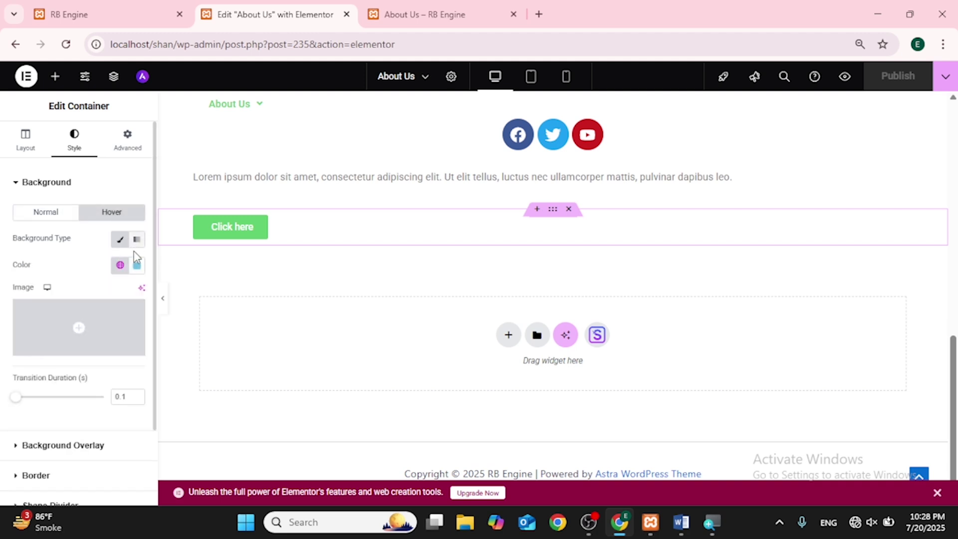
pyautogui.click(136, 269)
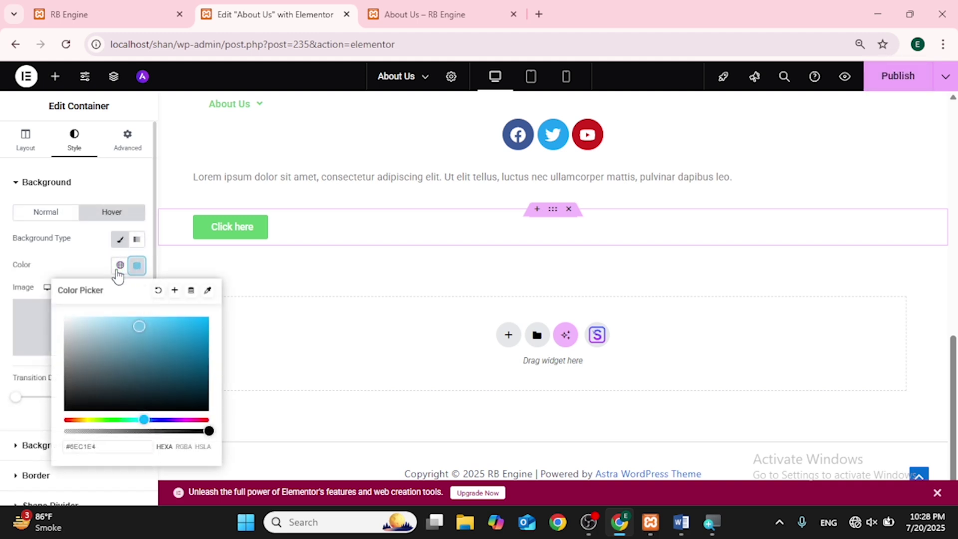
pyautogui.click(156, 293)
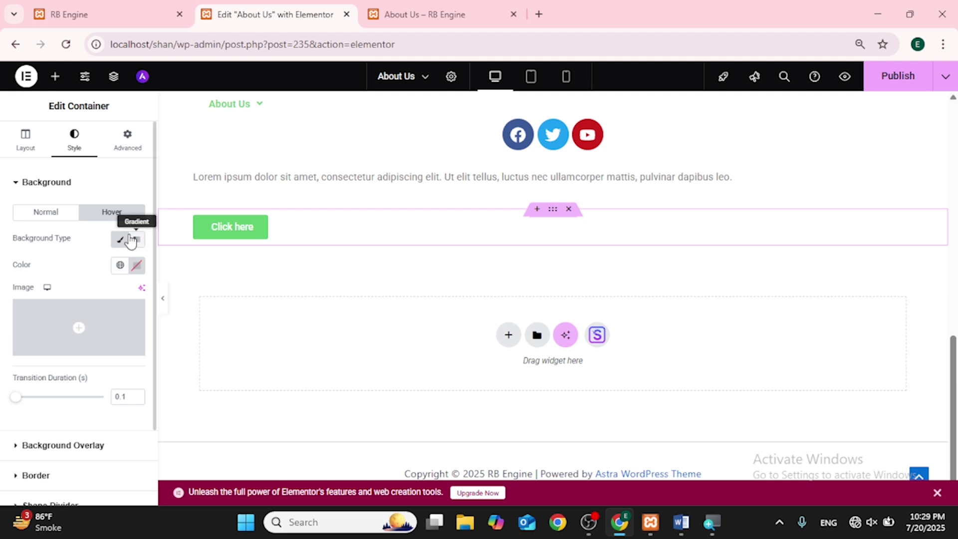
pyautogui.scroll(-2, 36, 353)
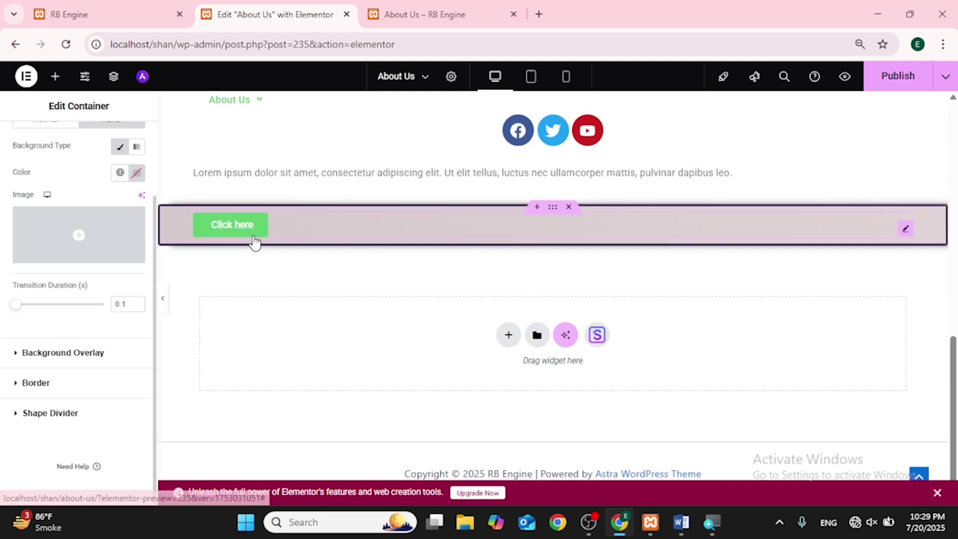
# Publish the cleared hover background and reload the live About Us page to check the container on hover
pyautogui.click(897, 77)
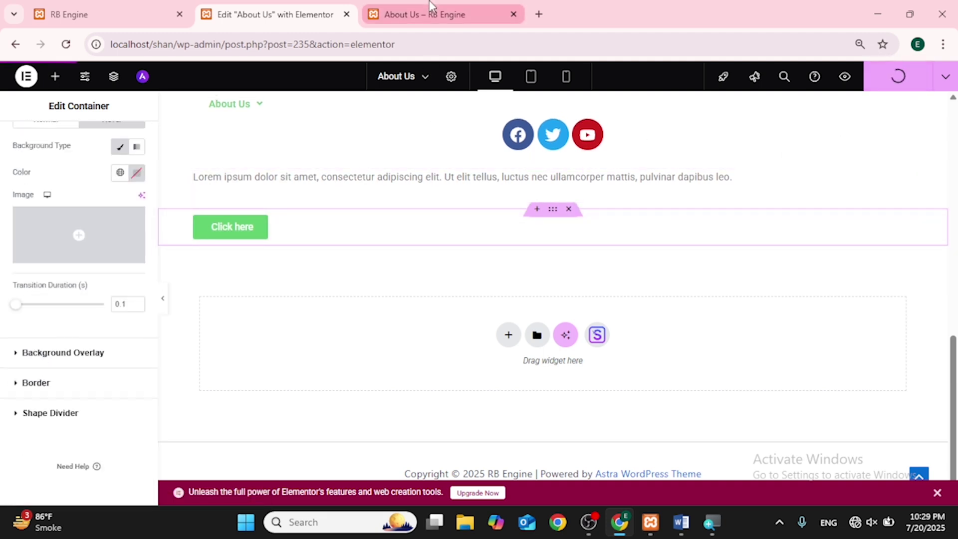
pyautogui.click(434, 13)
pyautogui.click(65, 44)
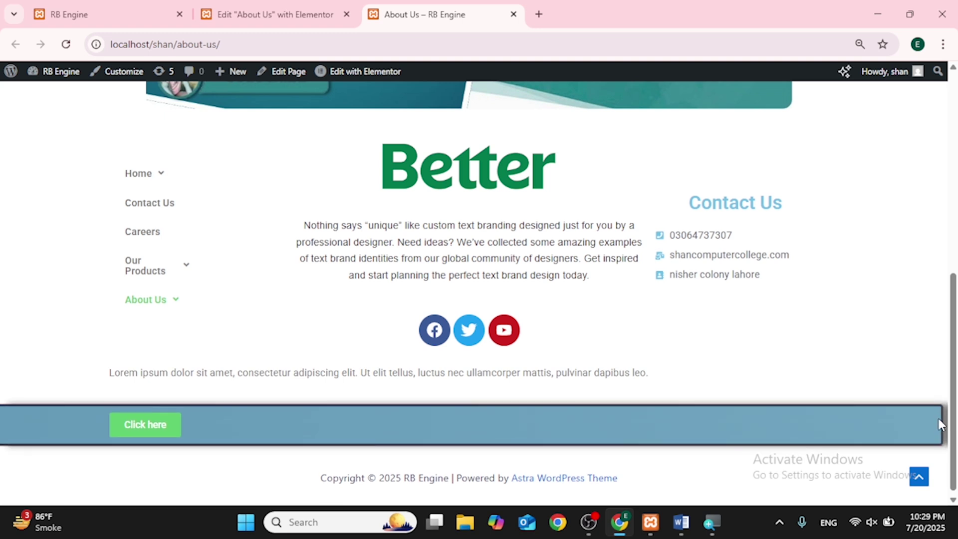
# Return to the page editor and open the container's border settings for the normal state
pyautogui.click(300, 14)
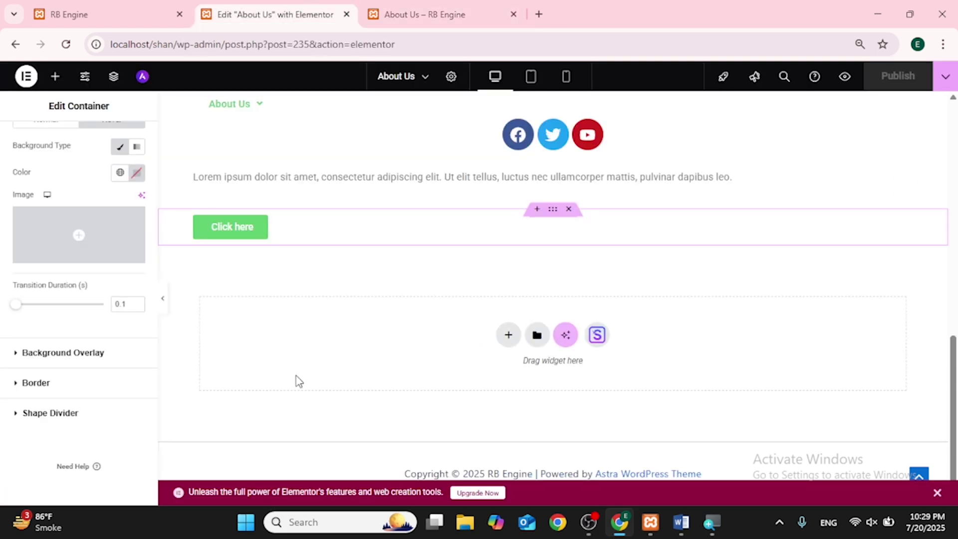
pyautogui.click(35, 383)
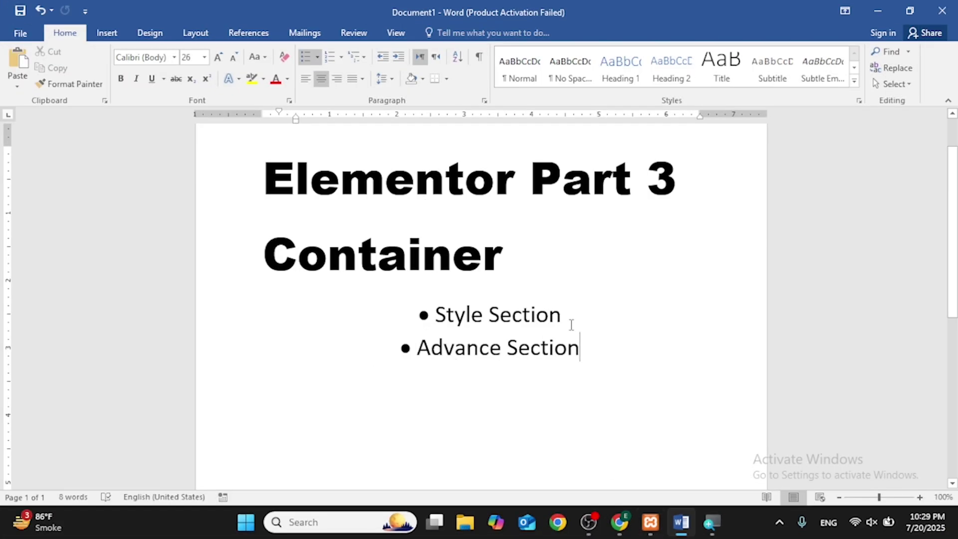
pyautogui.click(619, 524)
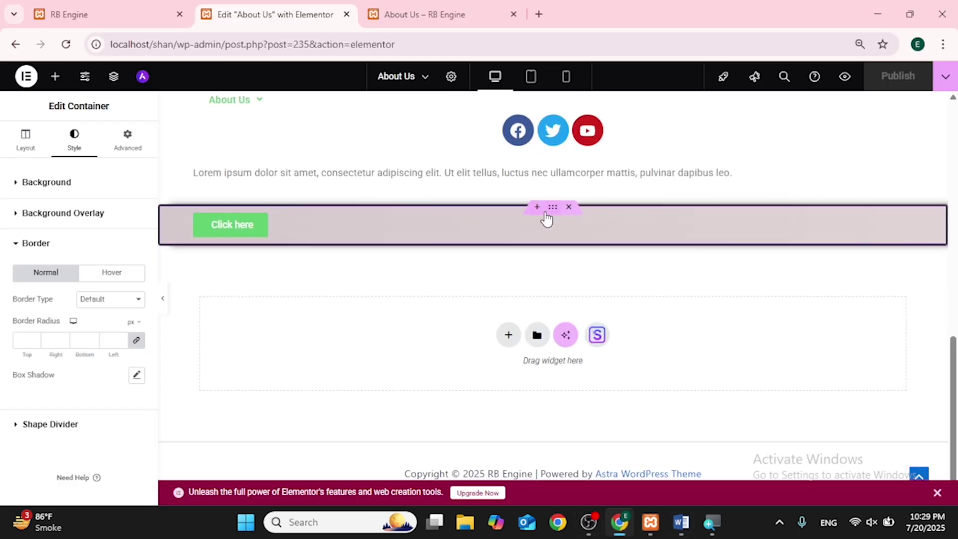
# Select the "Click here" button widget and set its border radius to 24 px on all corners
pyautogui.click(270, 227)
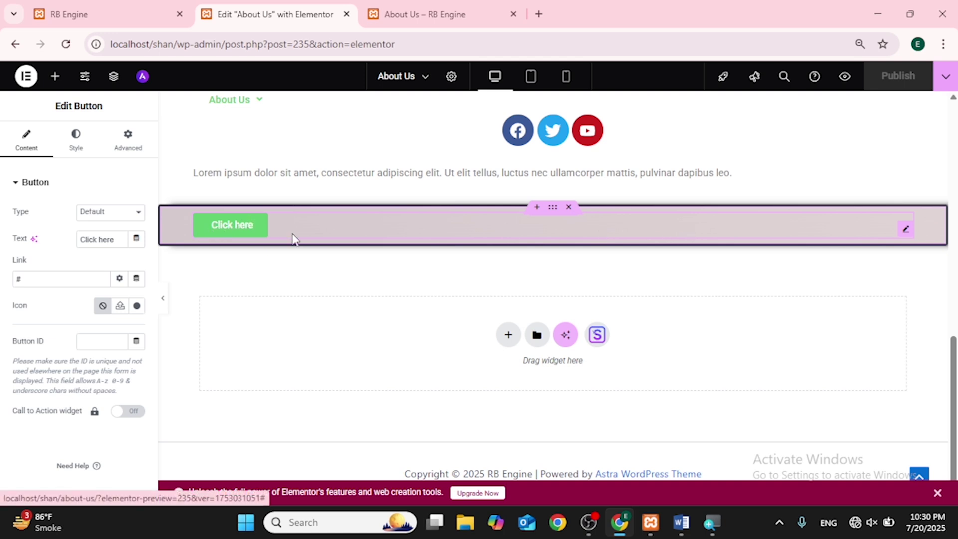
pyautogui.click(908, 231)
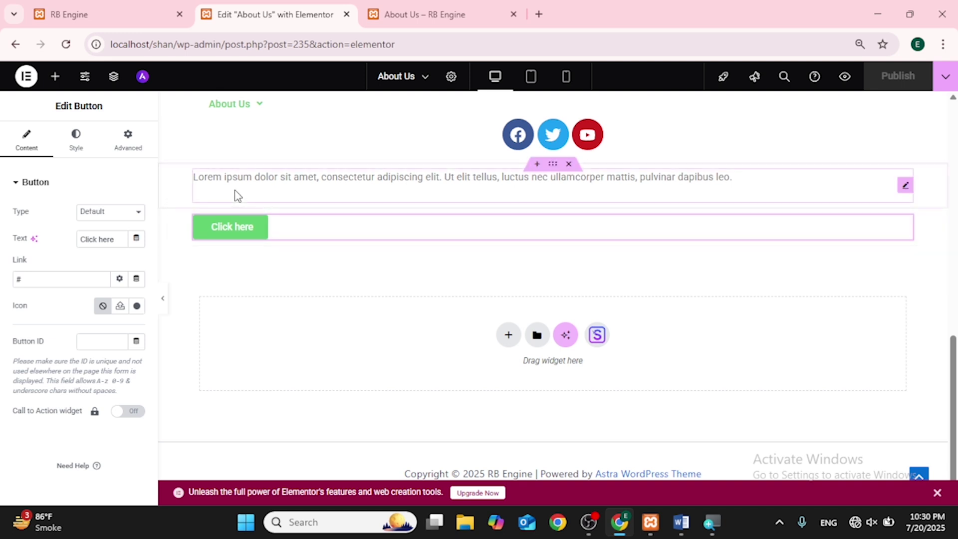
pyautogui.click(73, 149)
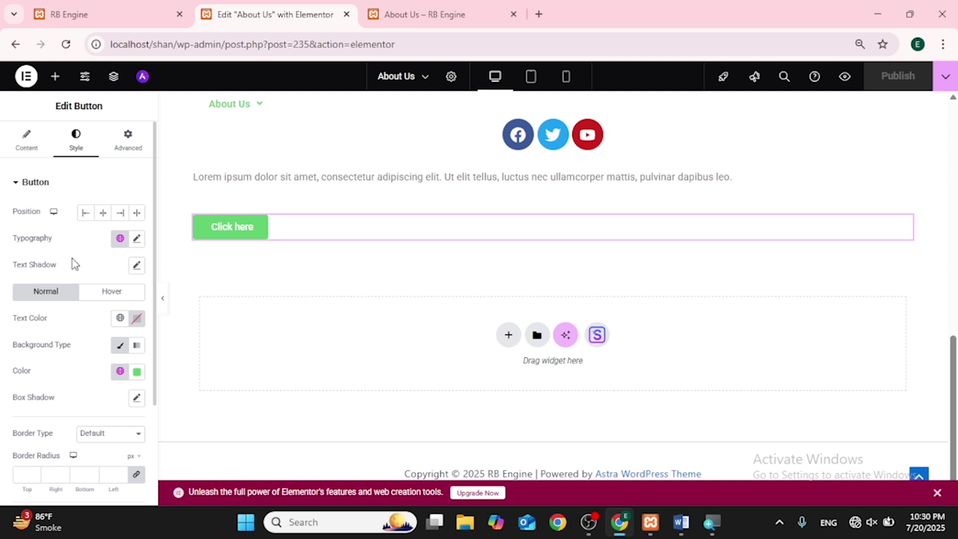
pyautogui.scroll(-1, 89, 278)
pyautogui.scroll(-2, 61, 348)
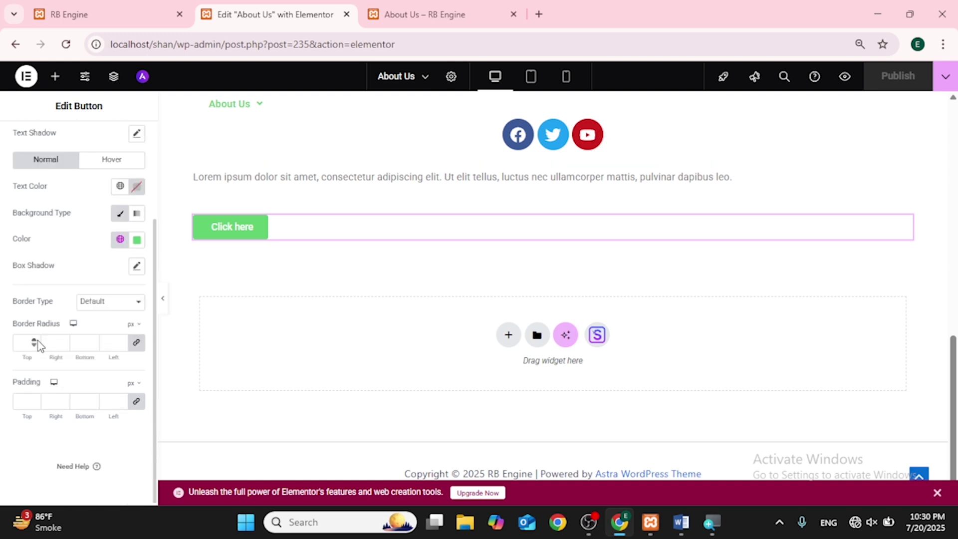
pyautogui.click(36, 343)
pyautogui.write('5')
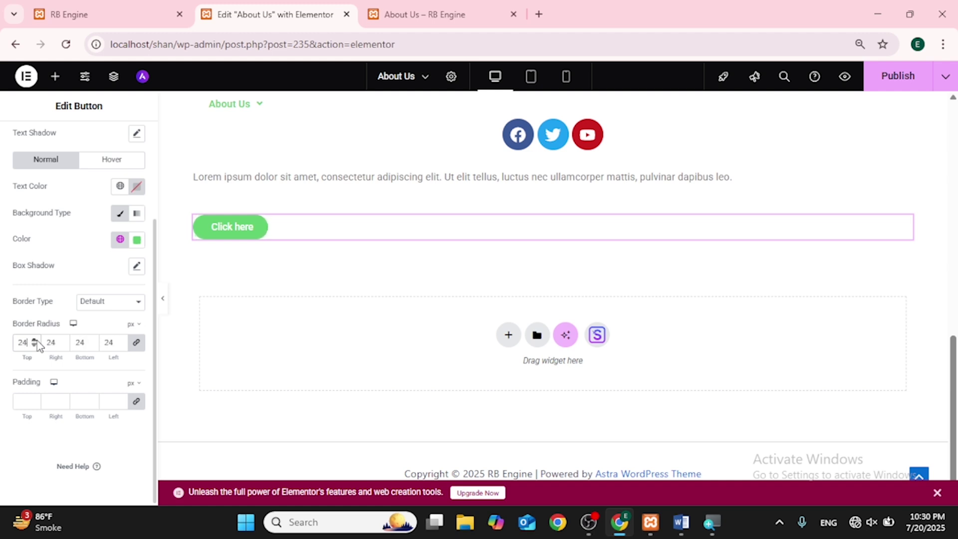
# Set the button's hover text color to red
pyautogui.scroll(1, 60, 232)
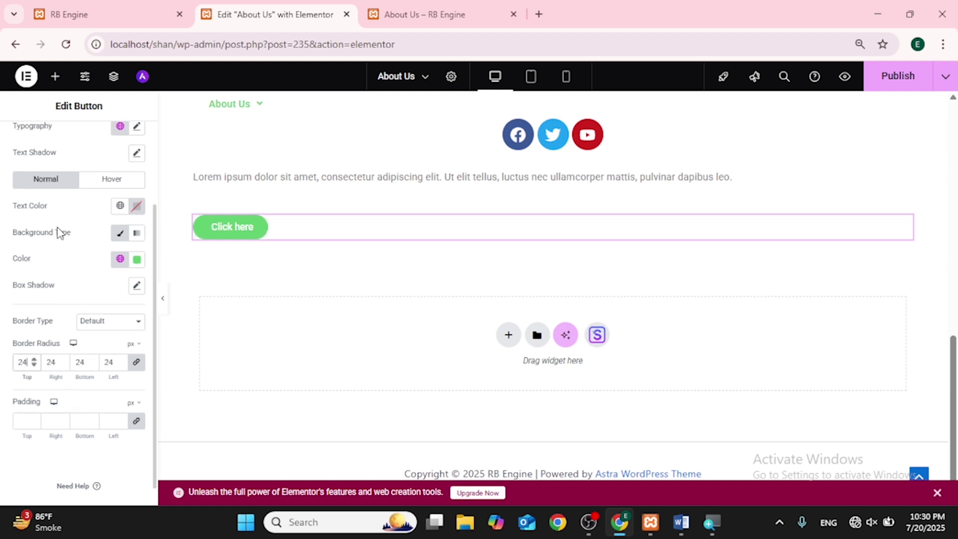
pyautogui.click(94, 183)
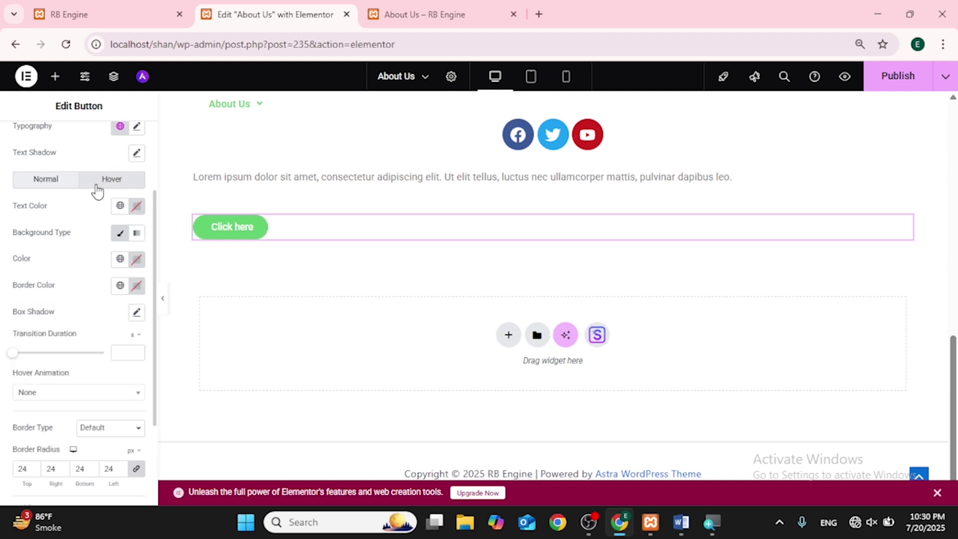
pyautogui.click(136, 206)
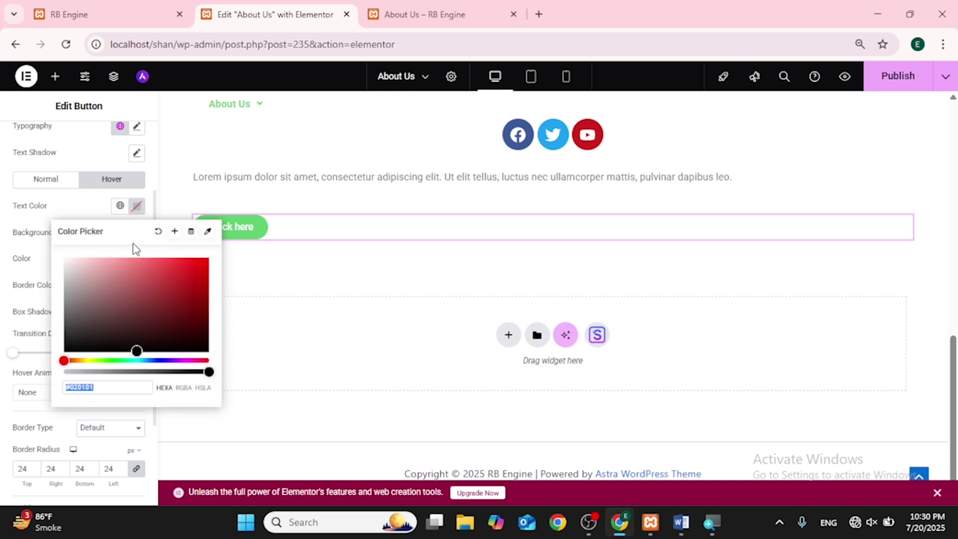
pyautogui.click(186, 276)
pyautogui.click(323, 289)
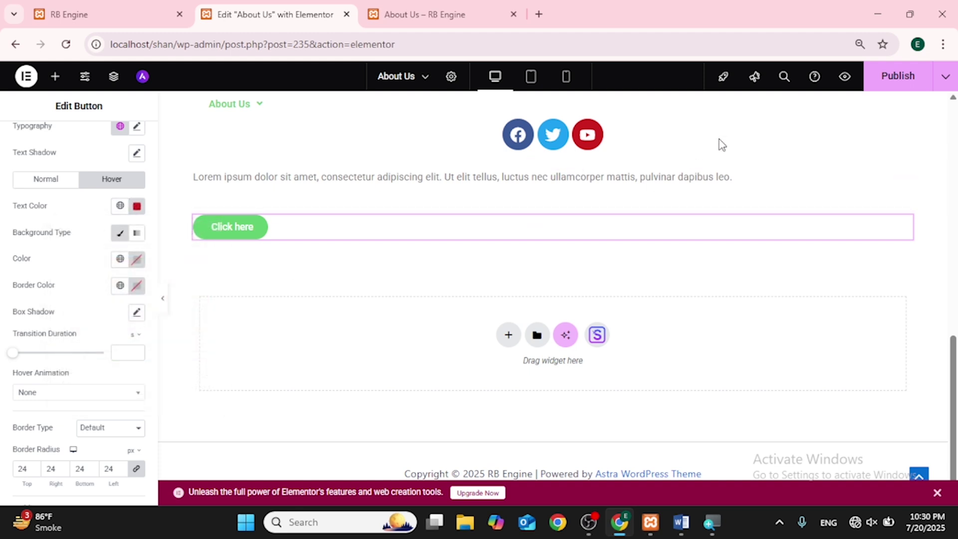
# Publish the rounded corners and hover text color, and reload the live About Us page to check the button
pyautogui.click(899, 88)
pyautogui.click(420, 11)
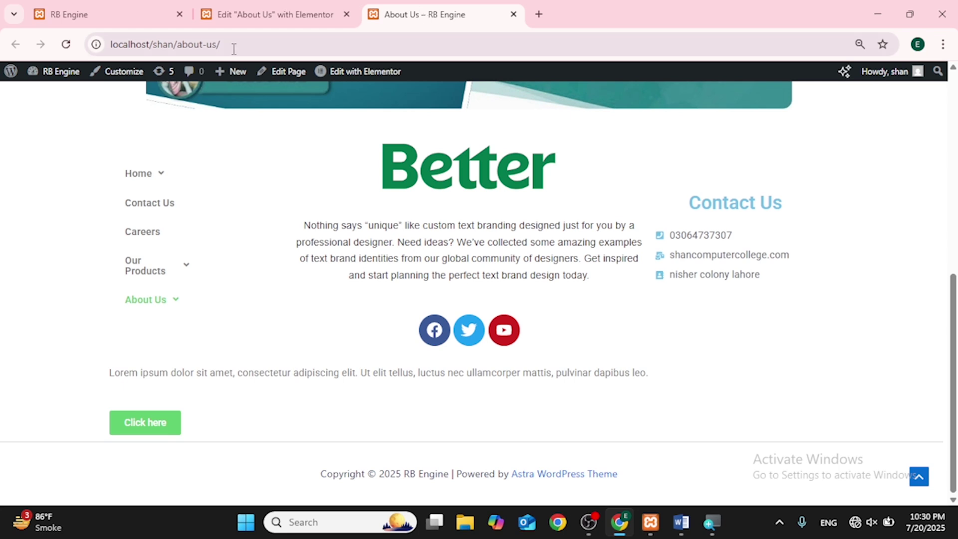
pyautogui.click(66, 44)
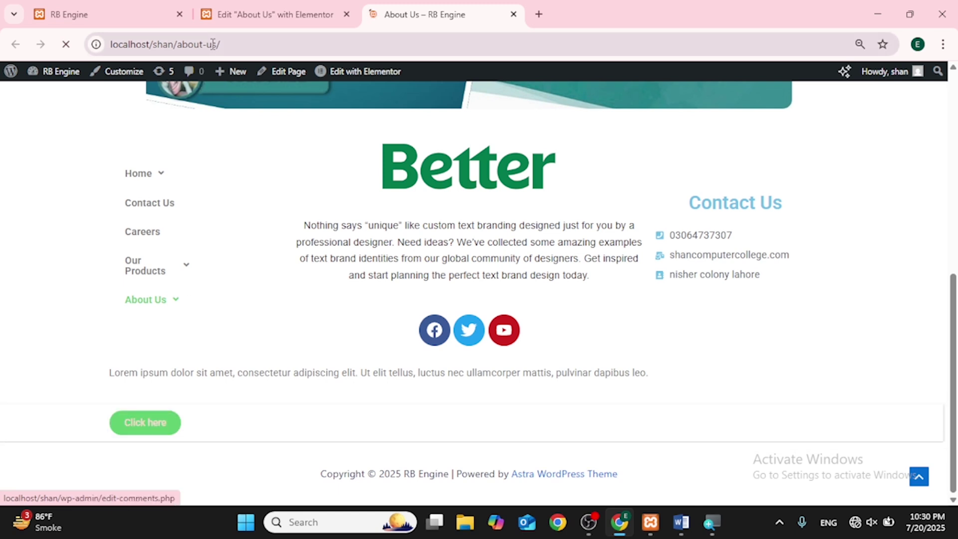
# In the page editor, set the button's hover background color to dark purple #4C0F78
pyautogui.click(274, 14)
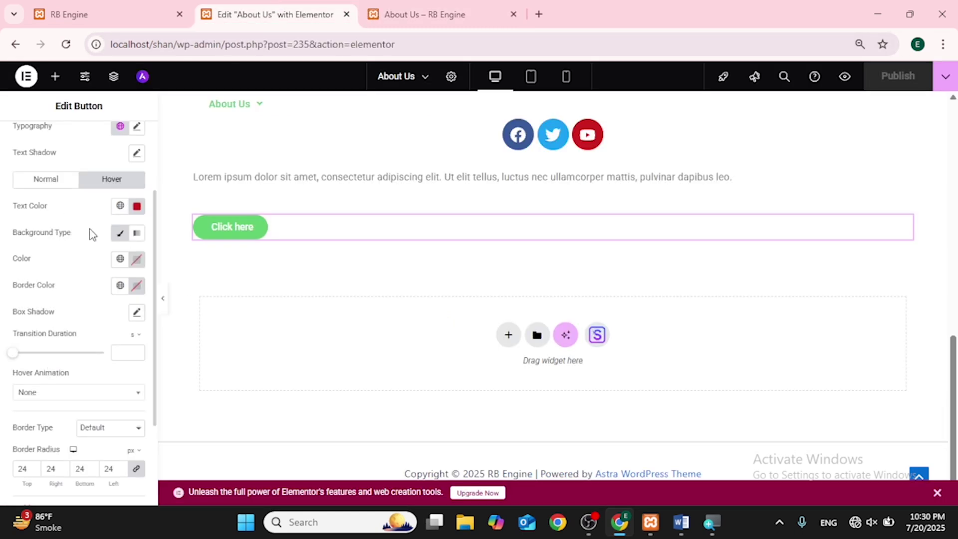
pyautogui.click(135, 260)
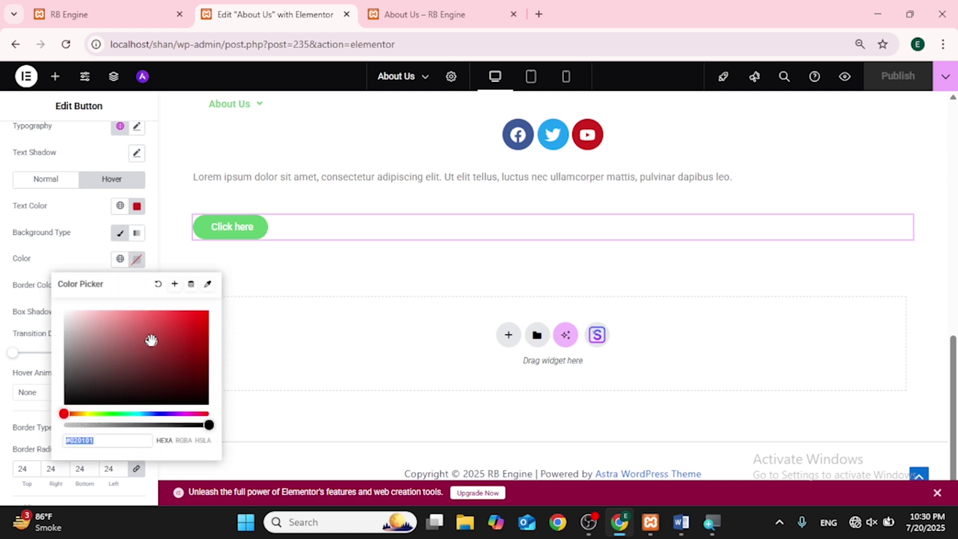
pyautogui.click(160, 393)
pyautogui.click(76, 382)
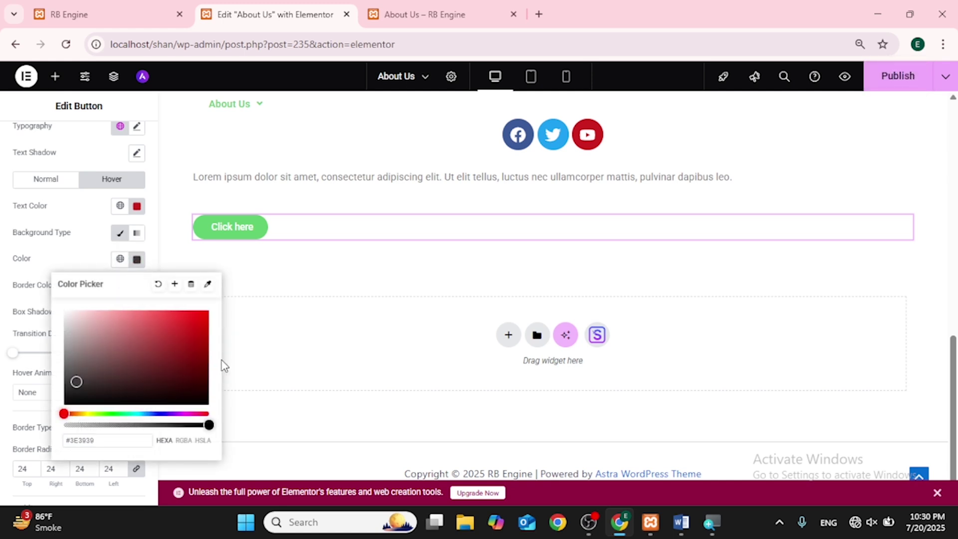
pyautogui.click(192, 360)
pyautogui.click(174, 414)
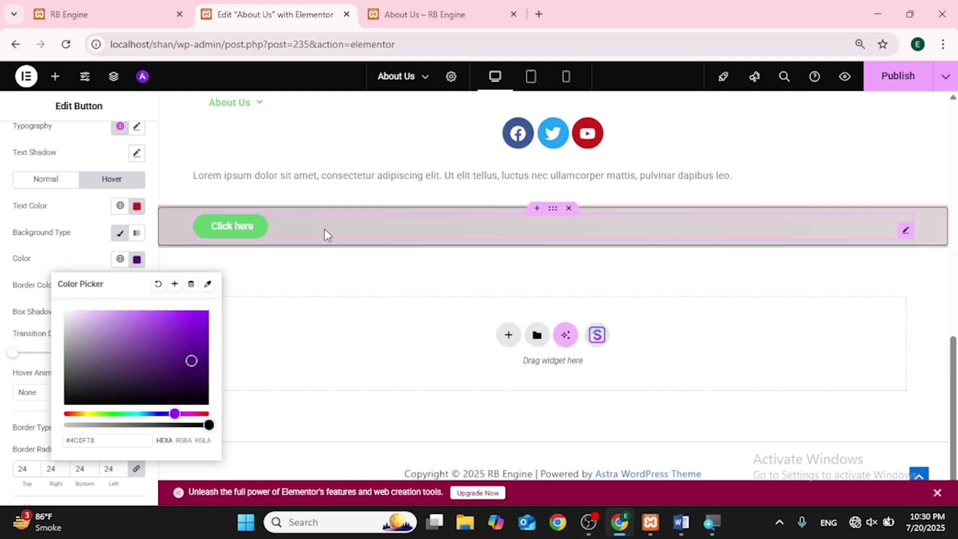
# Publish the purple hover background and reload the live About Us page to check the button on hover
pyautogui.click(886, 89)
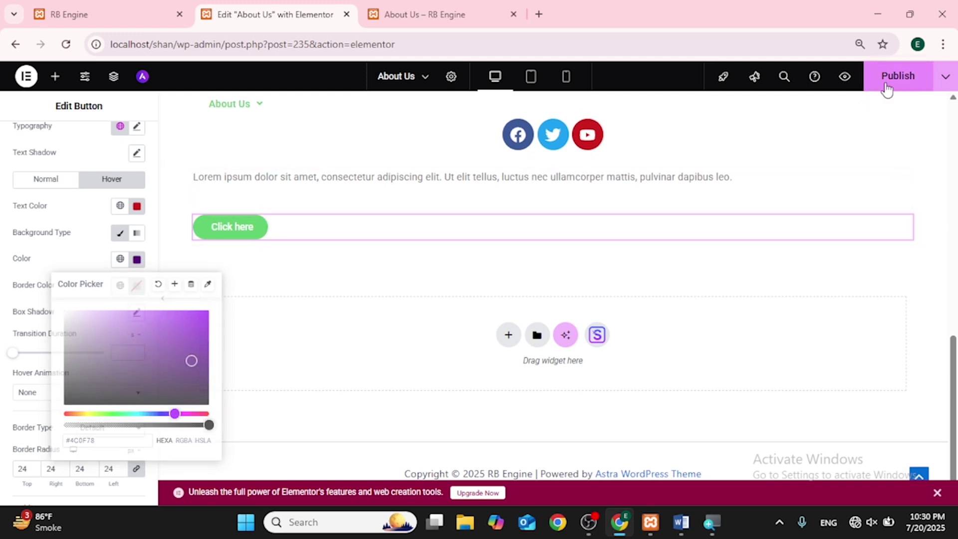
pyautogui.click(425, 14)
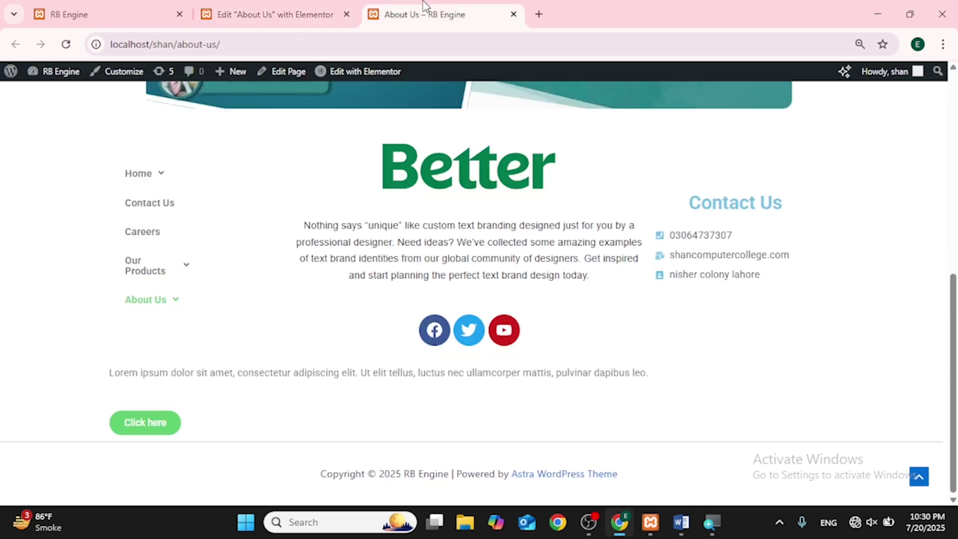
pyautogui.click(68, 45)
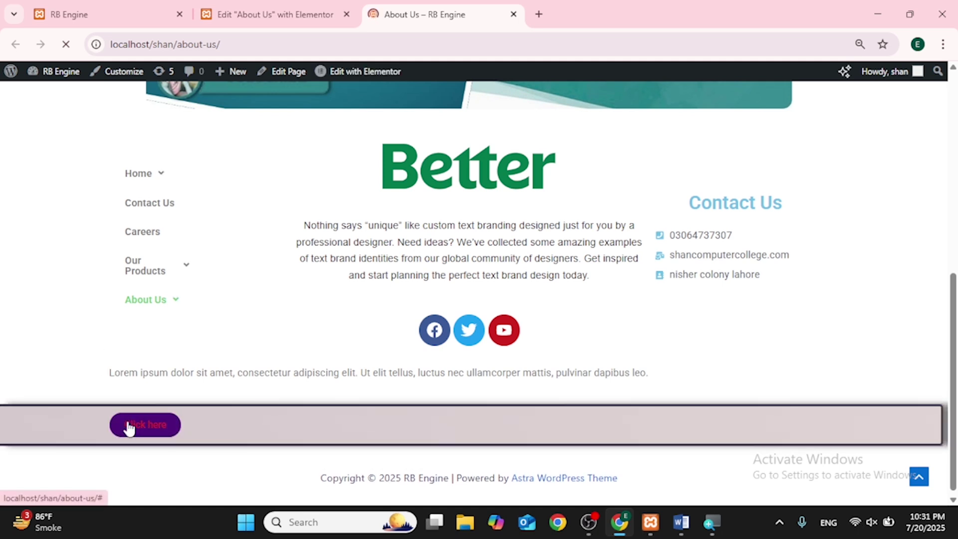
# In the page editor, add a new container with two equal columns below the "Click here" button
pyautogui.click(274, 14)
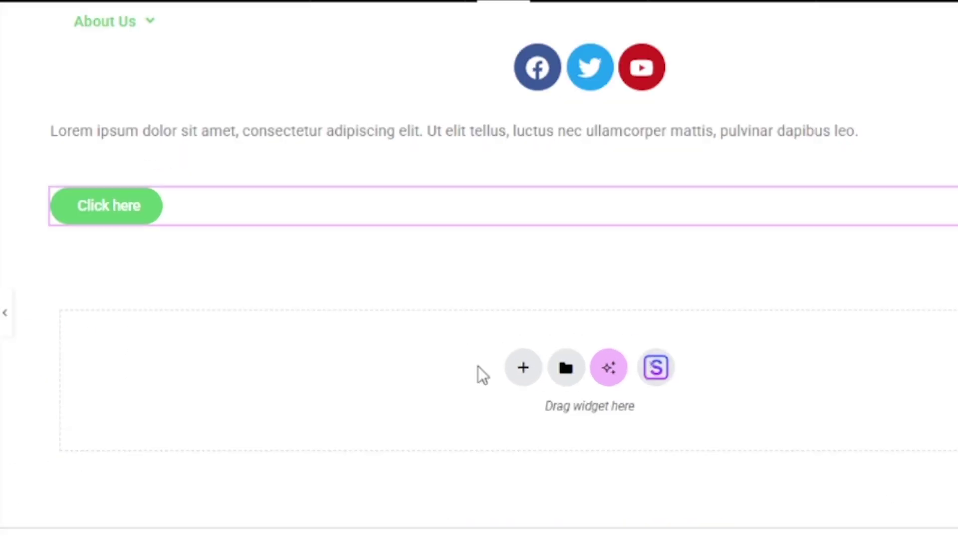
pyautogui.click(509, 334)
pyautogui.click(506, 370)
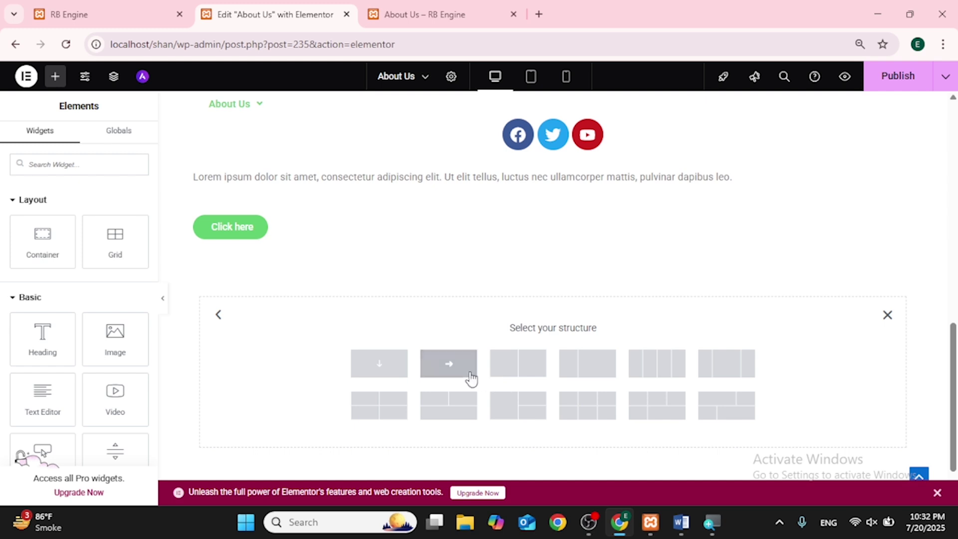
pyautogui.click(524, 367)
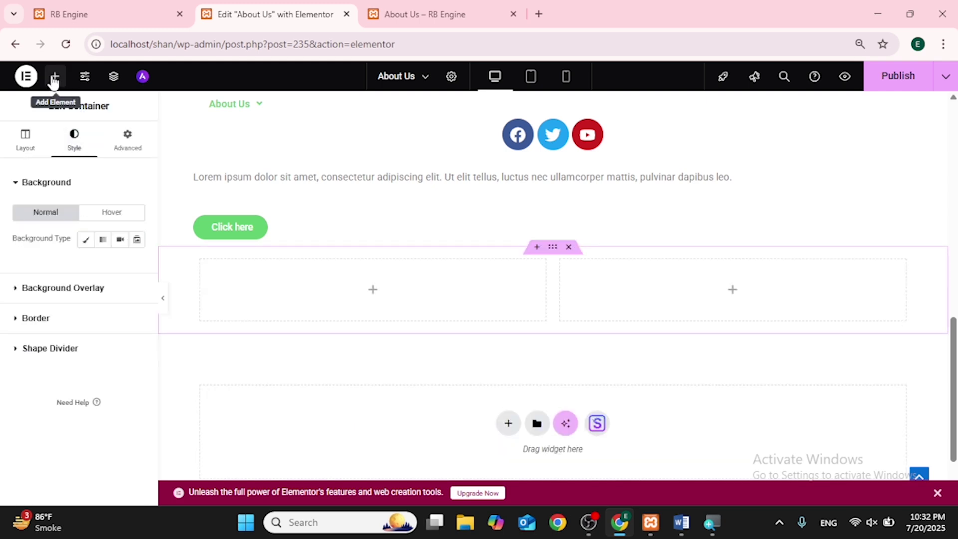
# Add a Button widget to the first column of the new two-column container
pyautogui.click(54, 78)
pyautogui.scroll(-1, 42, 394)
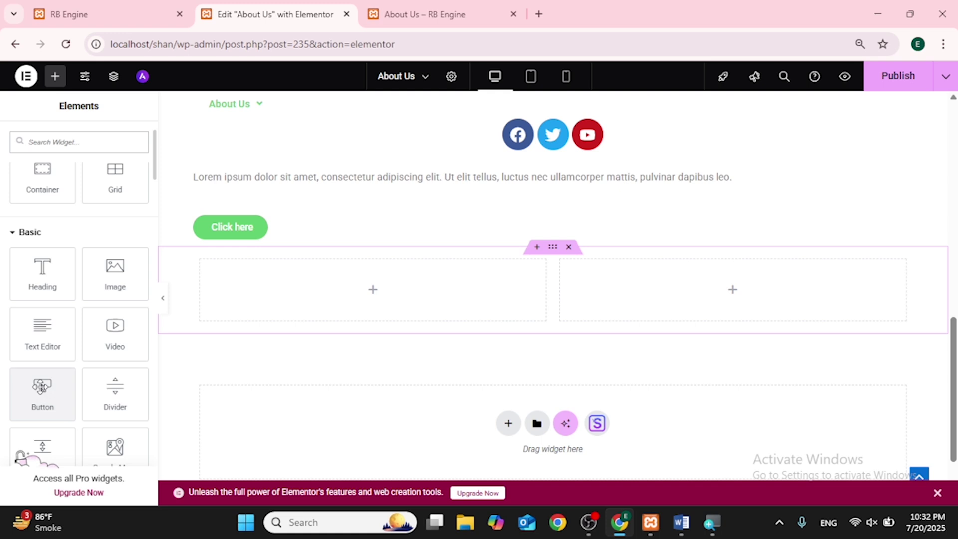
pyautogui.moveTo(42, 387); pyautogui.dragTo(269, 299)
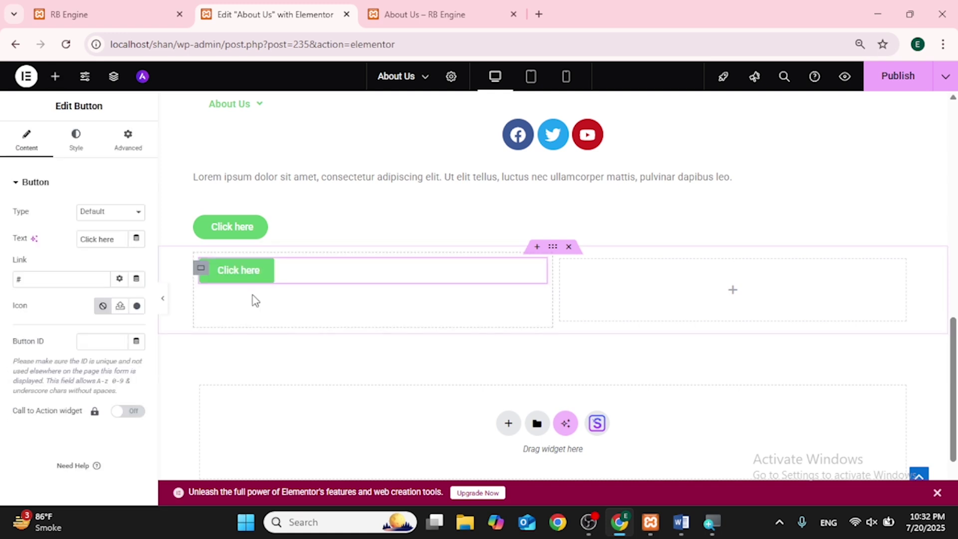
# Add a Button widget to the second column of the two-column container
pyautogui.click(55, 76)
pyautogui.scroll(-1, 43, 389)
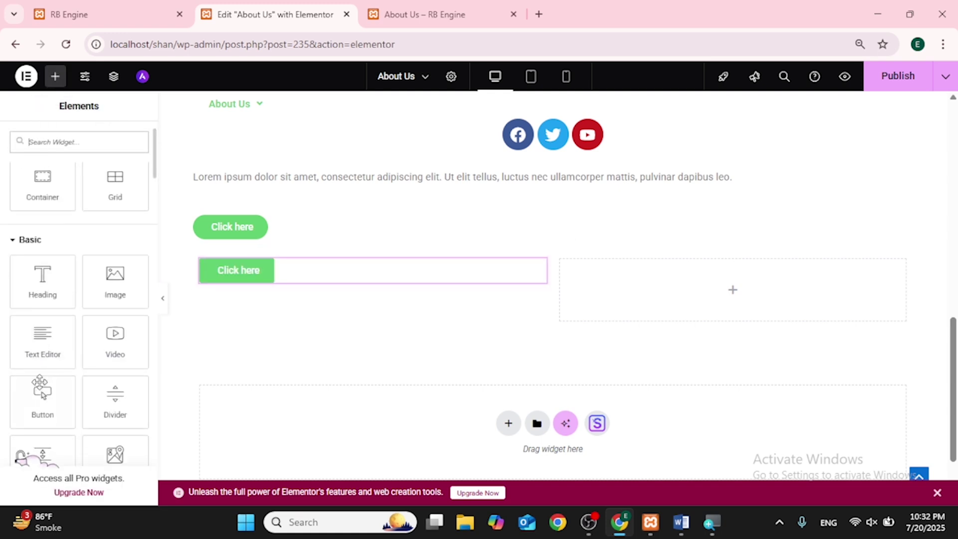
pyautogui.moveTo(40, 387); pyautogui.dragTo(594, 269)
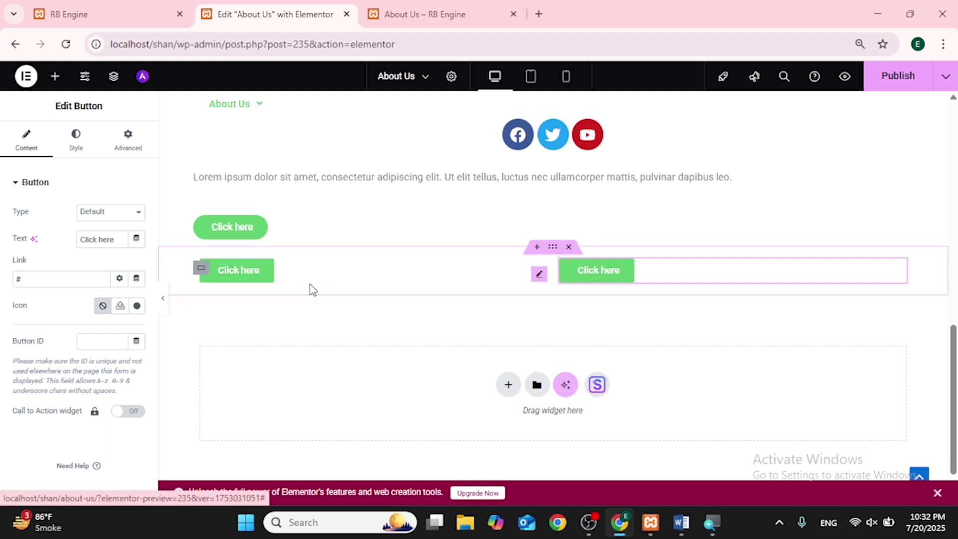
# Set the two-column container's hover background type to gradient
pyautogui.click(552, 255)
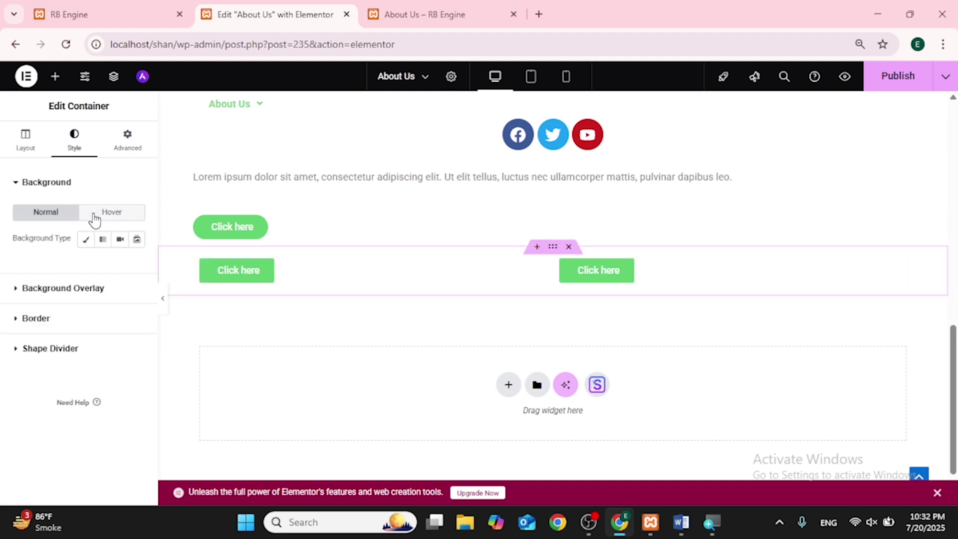
pyautogui.click(111, 214)
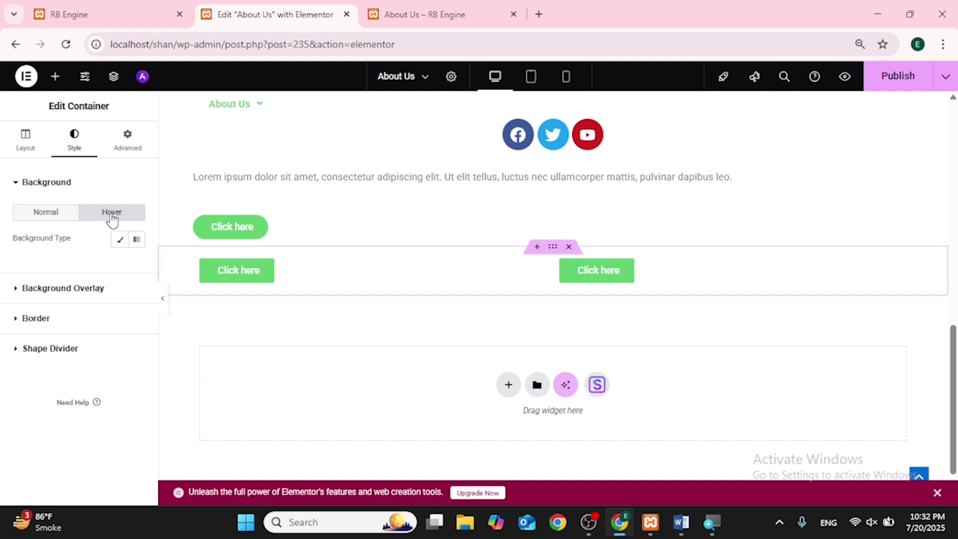
pyautogui.click(137, 239)
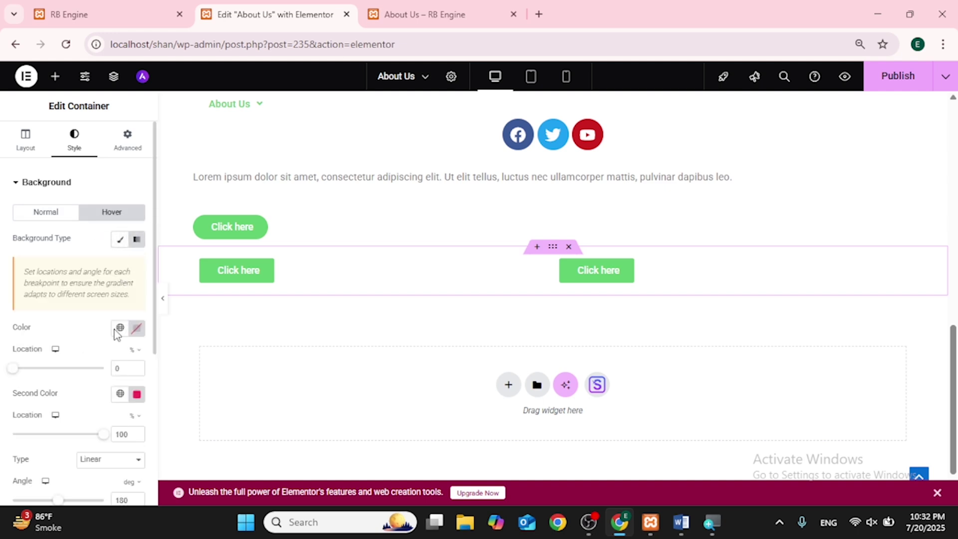
pyautogui.click(136, 394)
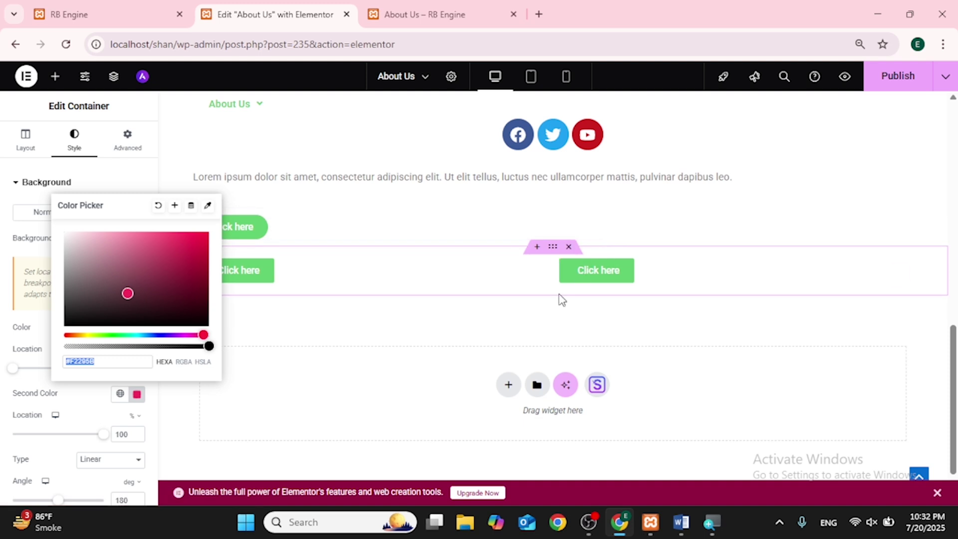
# Publish the container's gradient hover background and check it on the live About Us page
pyautogui.click(882, 86)
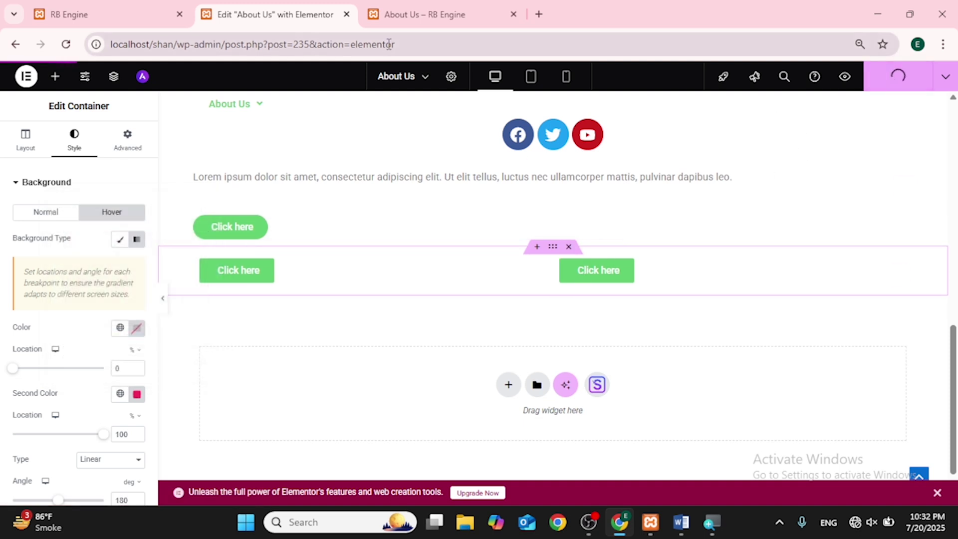
pyautogui.click(424, 14)
pyautogui.scroll(-2, 373, 320)
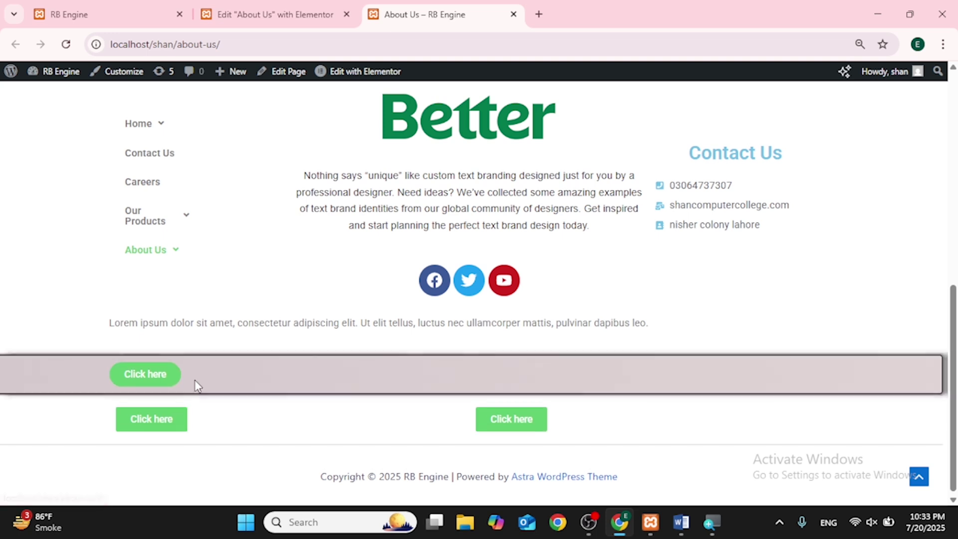
# In the page editor, set the first color of the container's hover gradient to red #BD2525
pyautogui.click(200, 4)
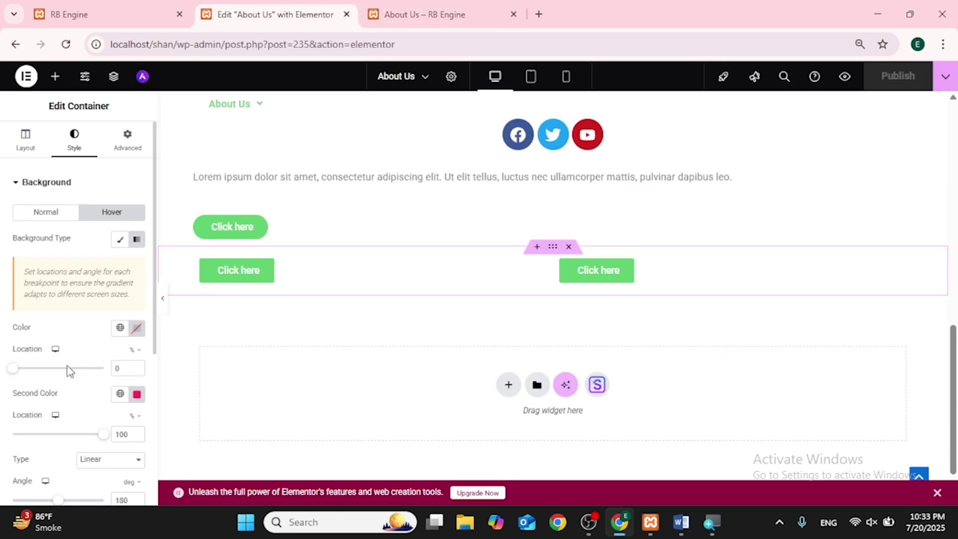
pyautogui.click(140, 332)
pyautogui.click(181, 190)
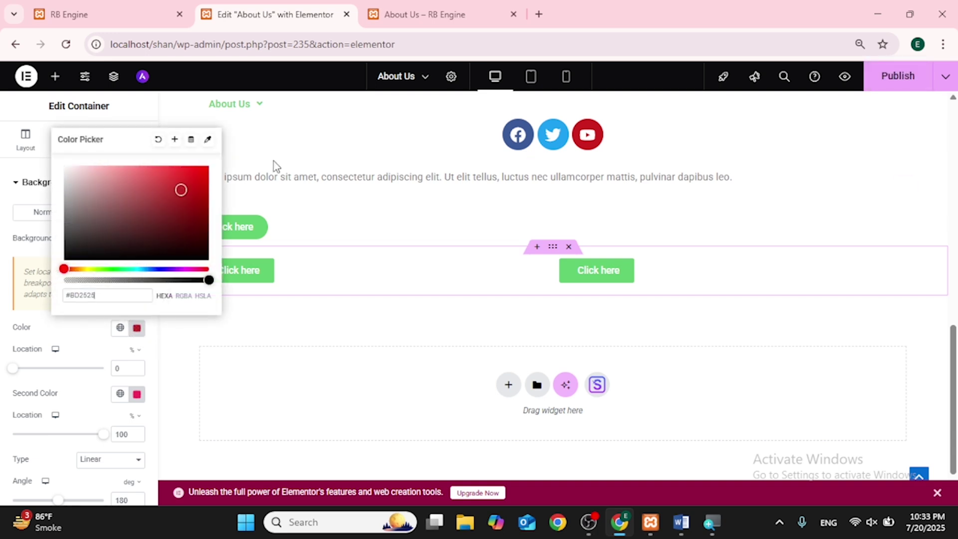
# Publish the red hover gradient and reload the live About Us page to check the two-column container on hover
pyautogui.click(875, 89)
pyautogui.click(458, 10)
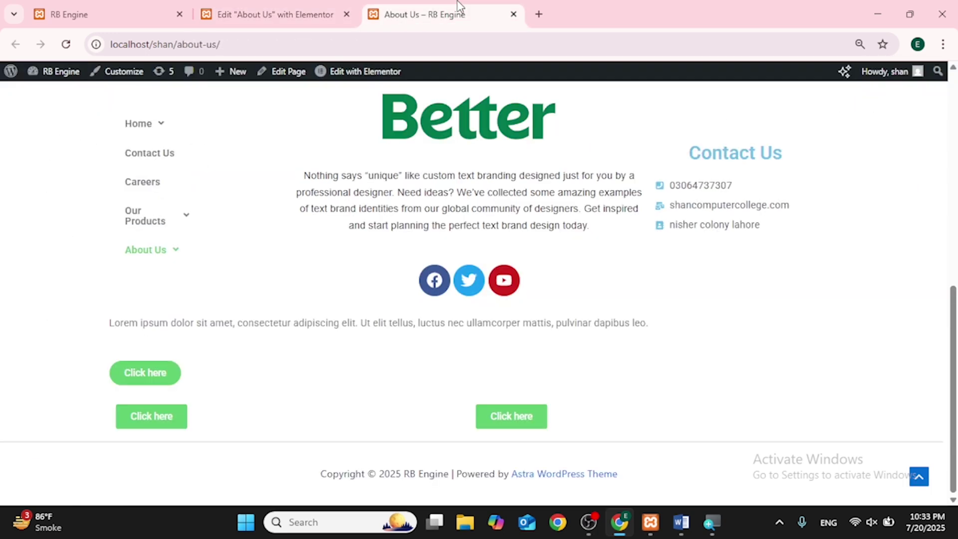
pyautogui.click(65, 44)
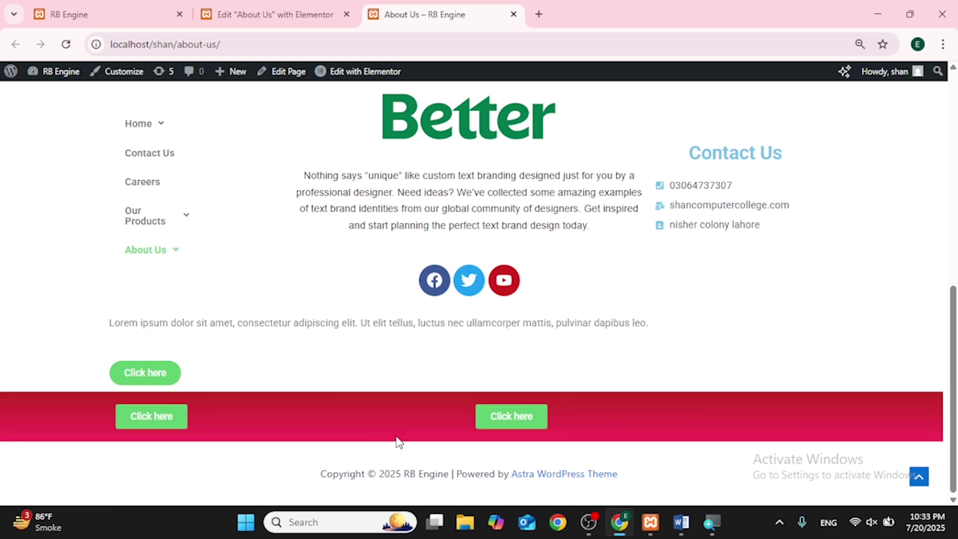
# In the page editor, give the first column's button a gradient background in its normal state
pyautogui.click(274, 15)
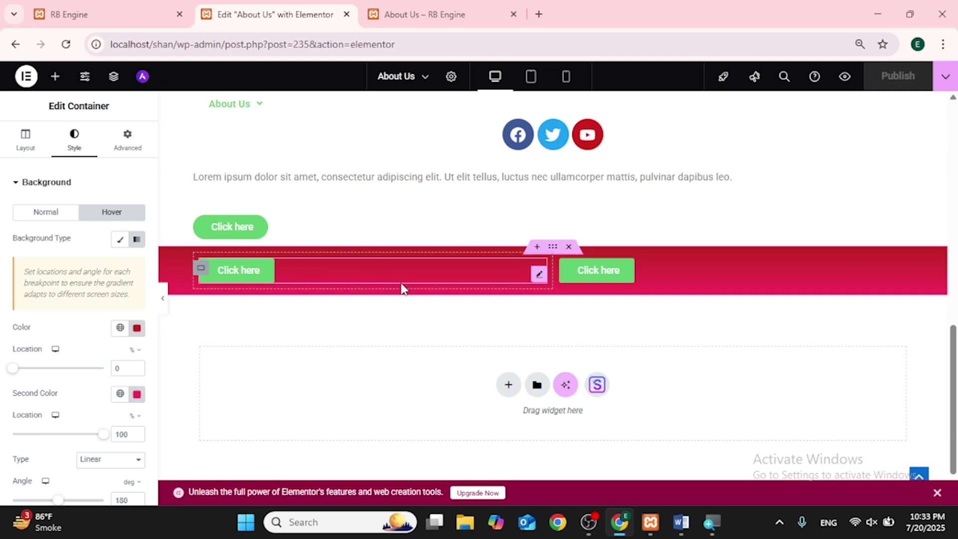
pyautogui.click(541, 277)
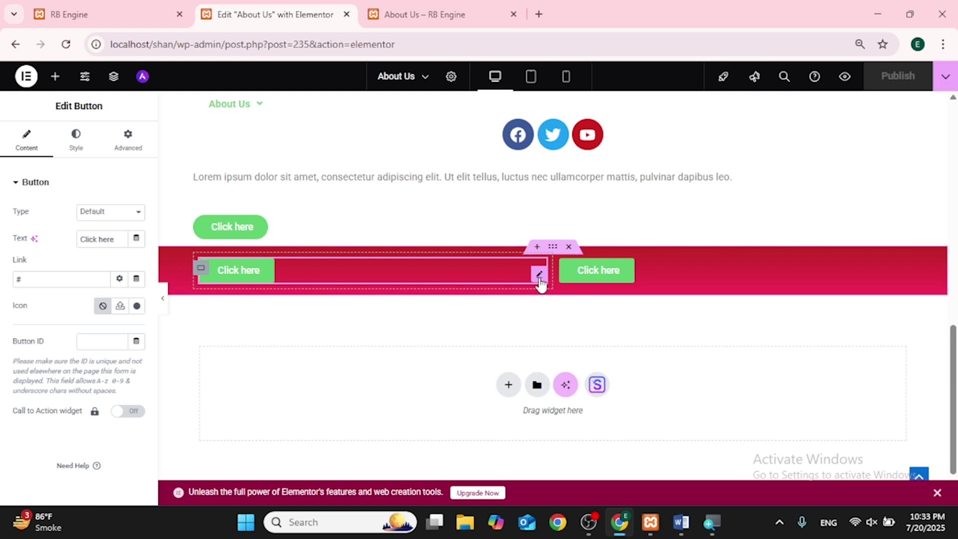
pyautogui.click(75, 136)
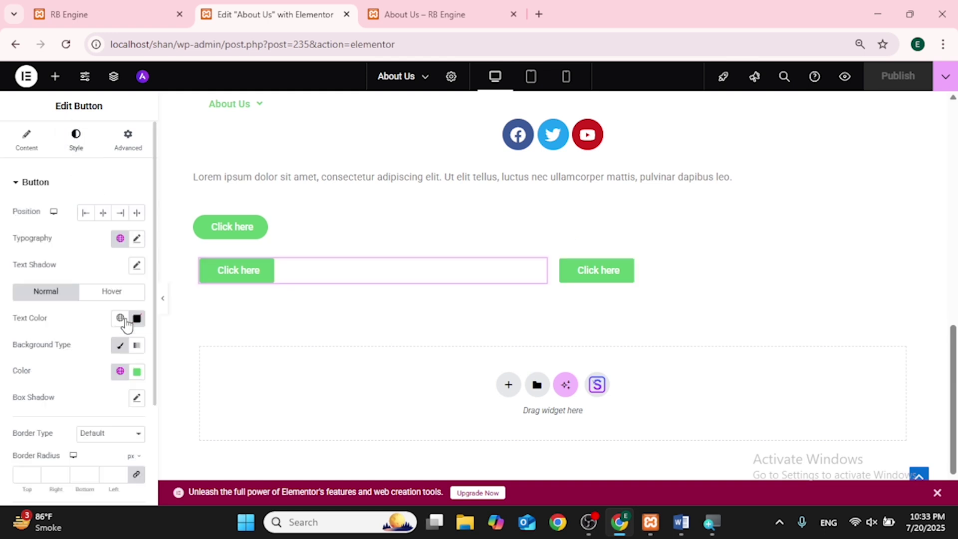
pyautogui.click(136, 346)
pyautogui.click(137, 433)
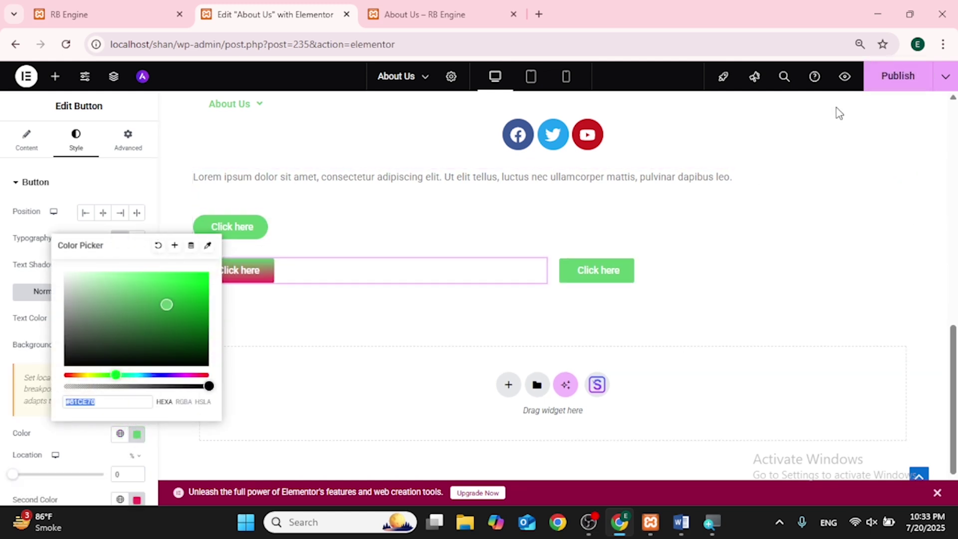
# Publish the button's gradient background and reload the live About Us page to check it
pyautogui.click(891, 80)
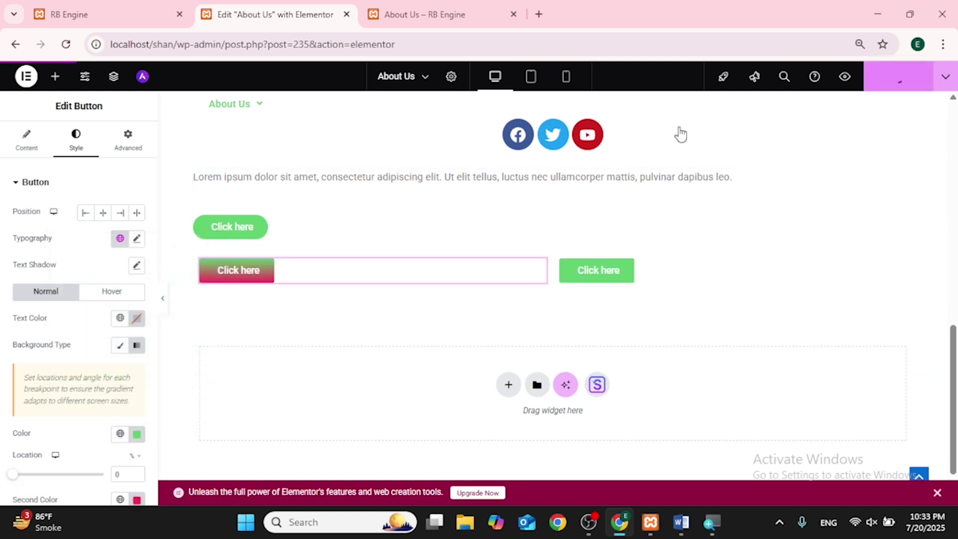
pyautogui.click(462, 7)
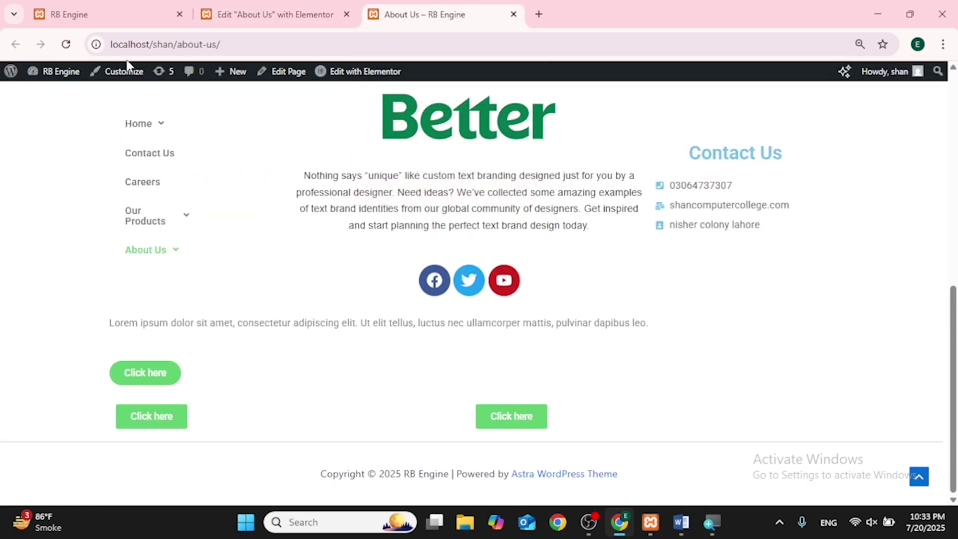
pyautogui.click(66, 45)
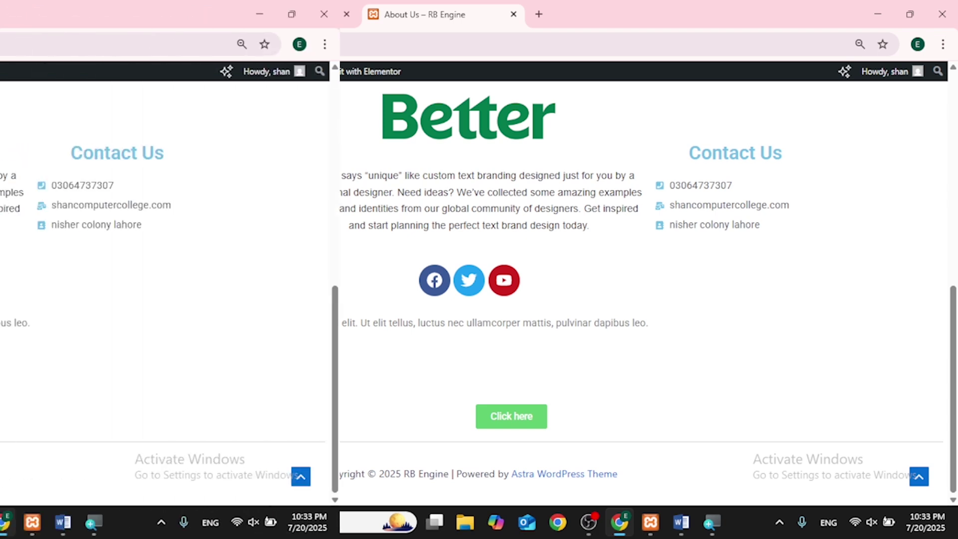
# Review the lesson outline in the Word document and return to the page editor in Chrome
pyautogui.click(270, 10)
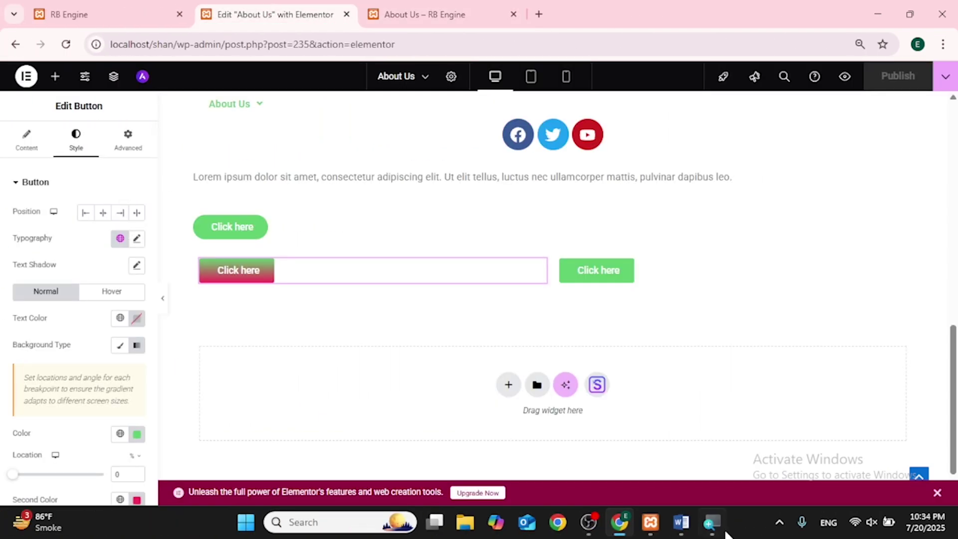
pyautogui.click(681, 524)
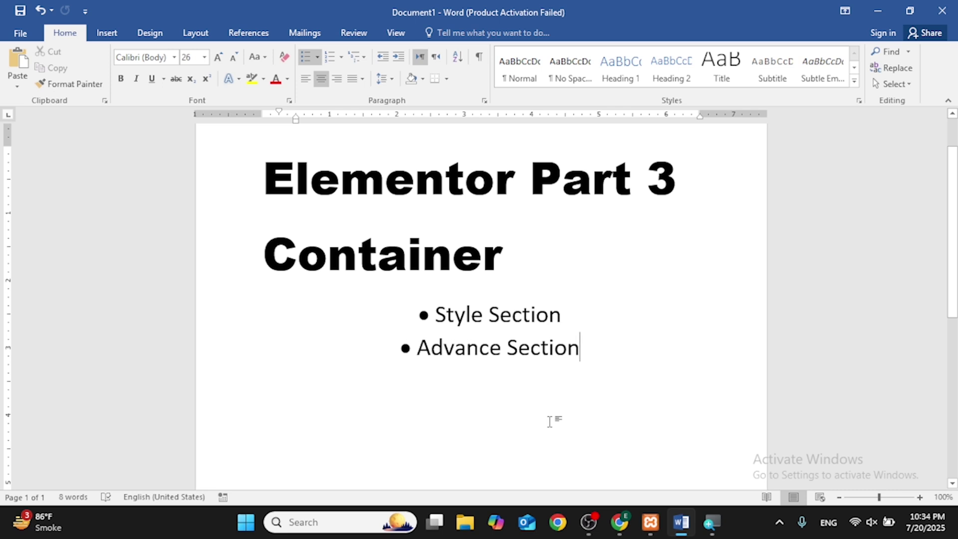
pyautogui.click(619, 522)
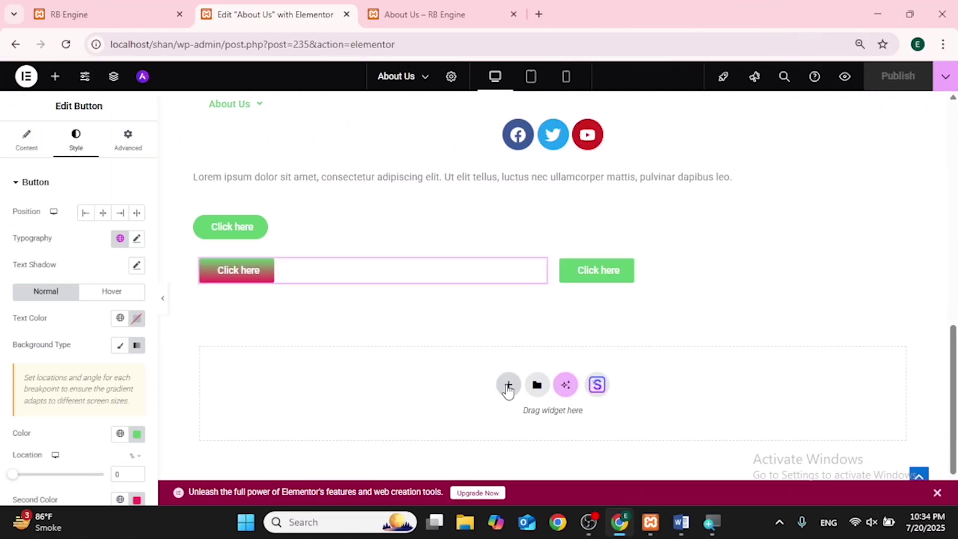
# Add another container with two equal columns below the two-button container
pyautogui.click(508, 385)
pyautogui.click(505, 444)
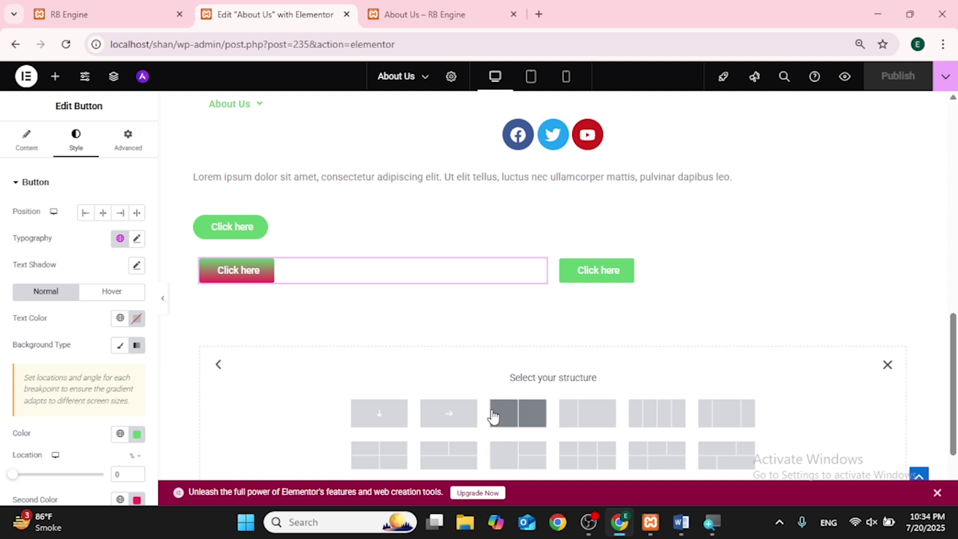
pyautogui.click(503, 422)
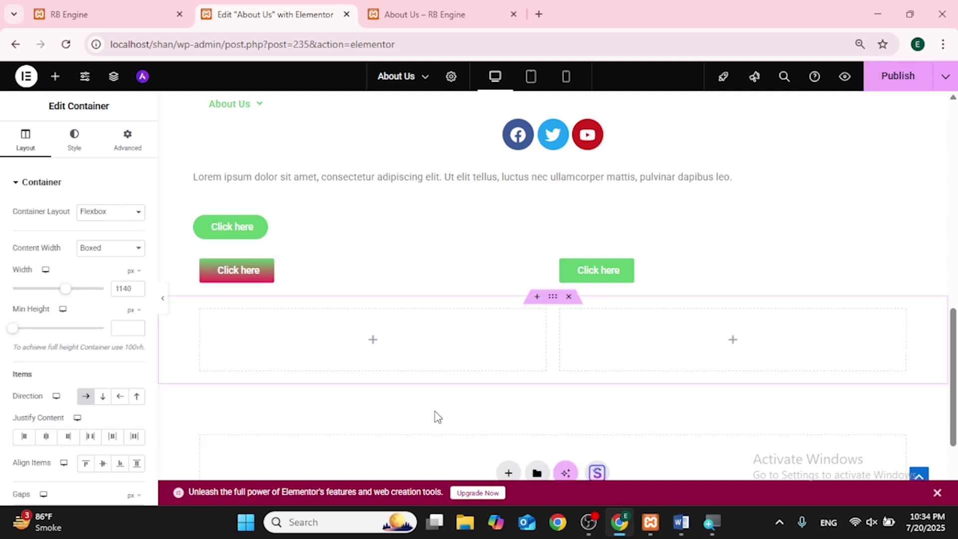
# Delete the new container's second column and widen the remaining column to about three quarters of the container
pyautogui.rightClick(641, 357)
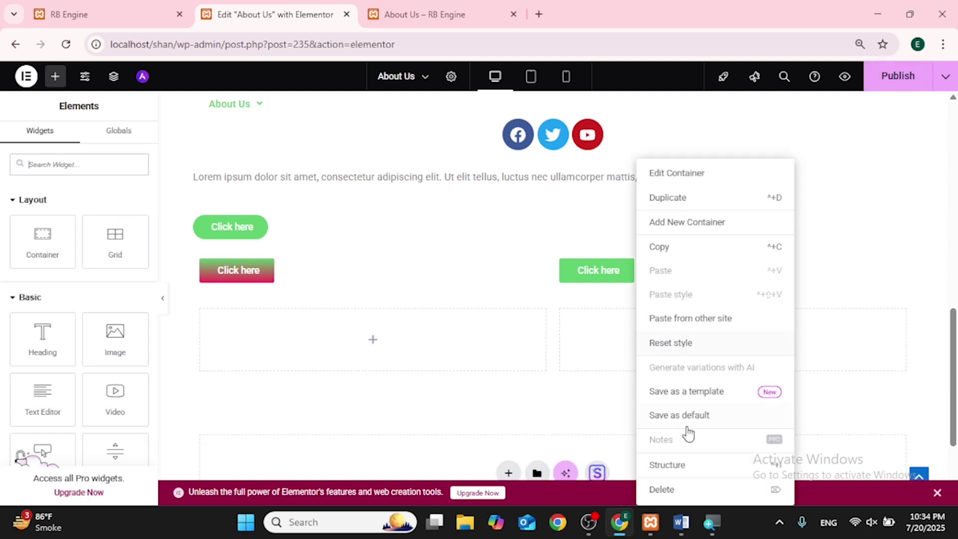
pyautogui.click(664, 491)
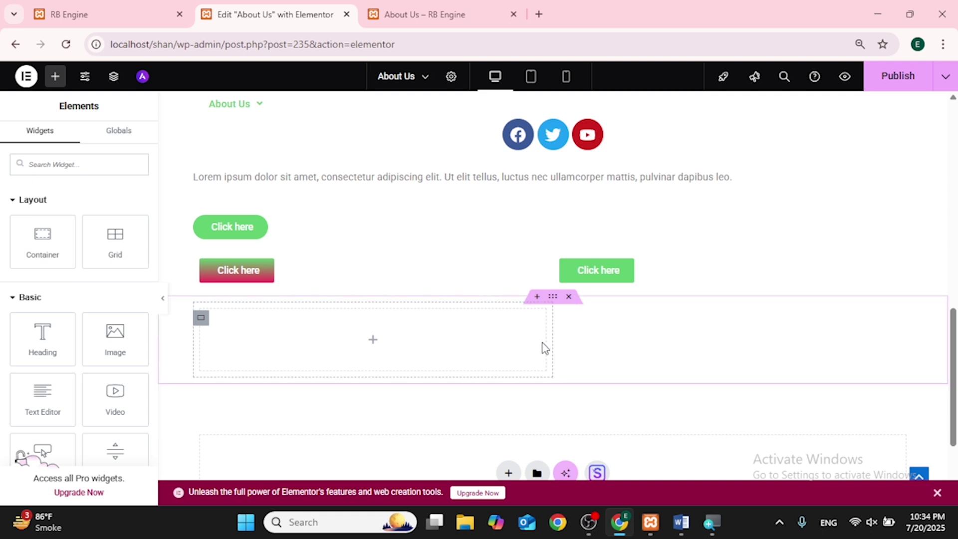
pyautogui.moveTo(550, 342); pyautogui.dragTo(788, 344)
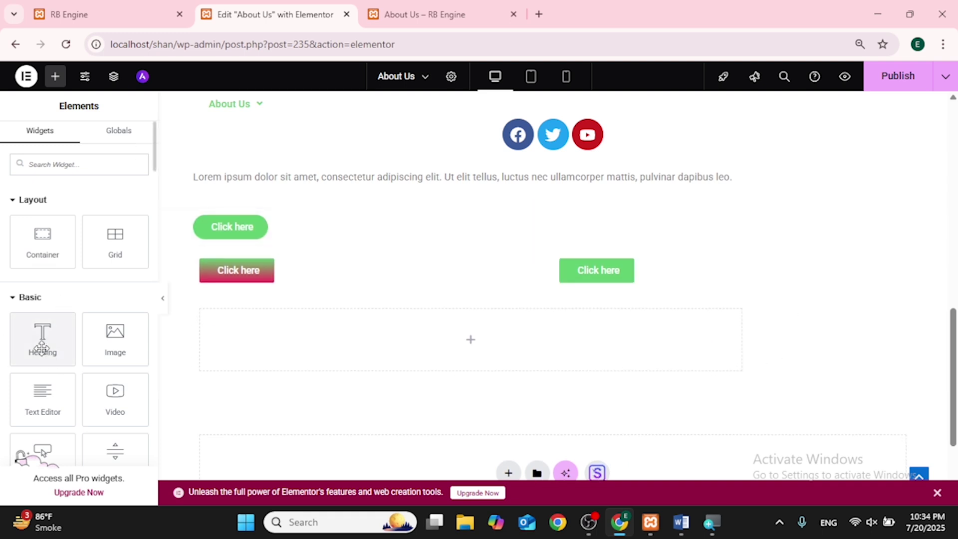
# Add a Heading widget to the widened column with the text "shan tech hub"
pyautogui.moveTo(42, 349); pyautogui.dragTo(254, 366)
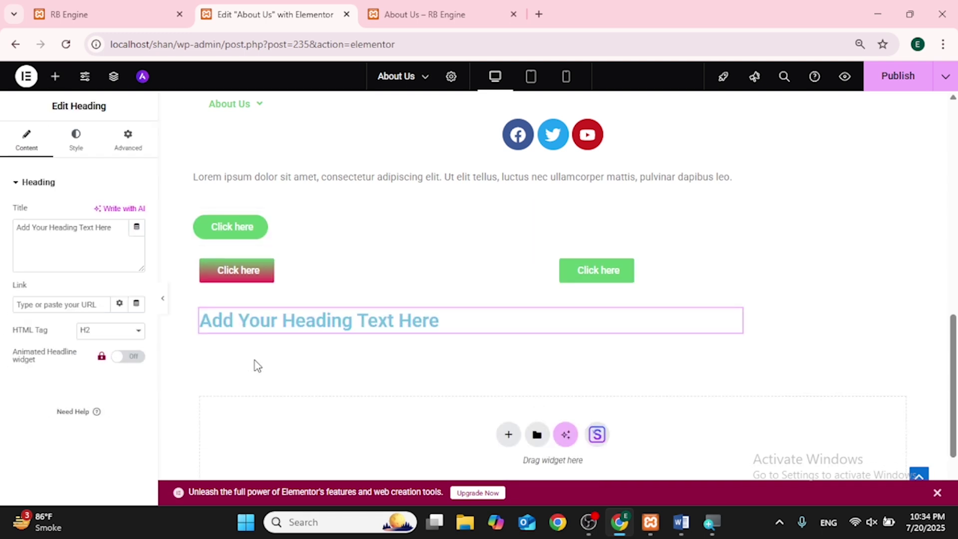
pyautogui.tripleClick(294, 322)
pyautogui.write('shan tec')
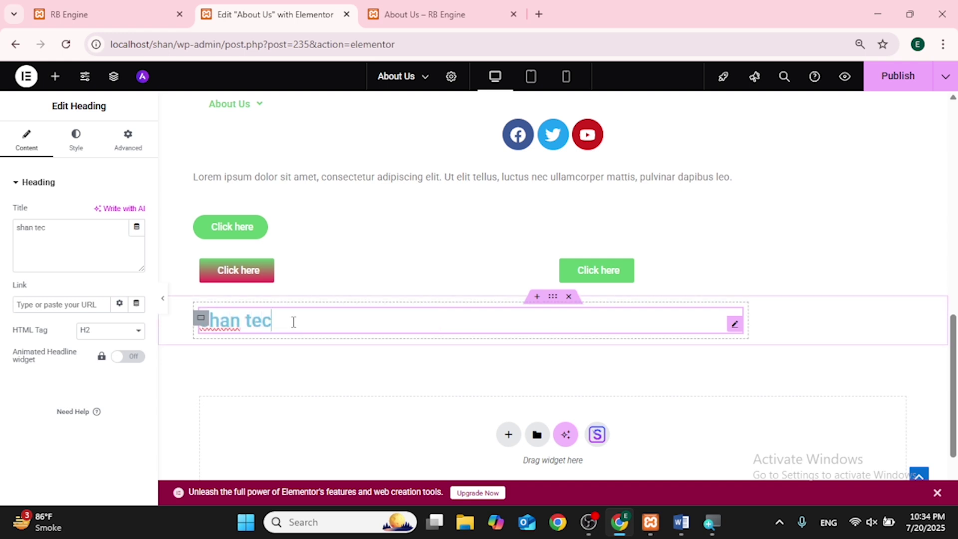
pyautogui.write('h hub')
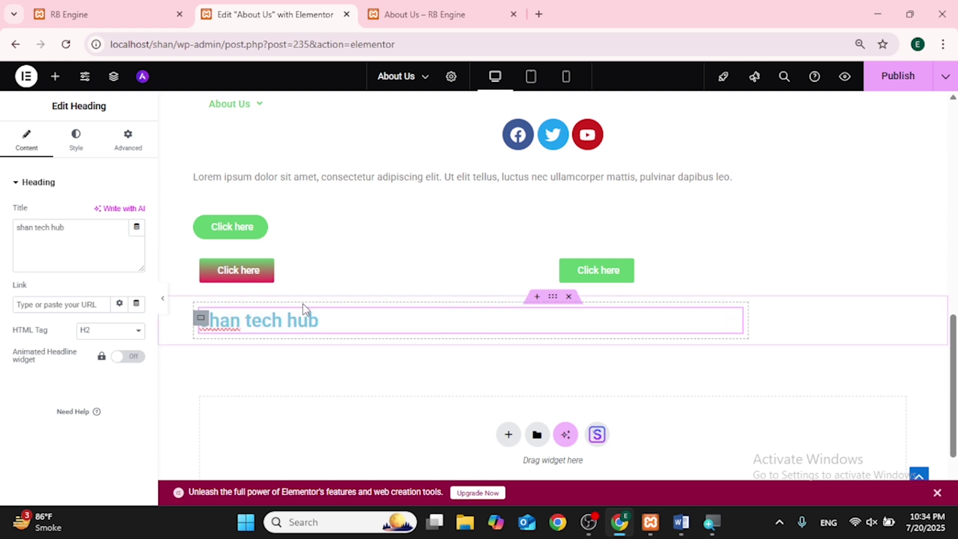
# Add a second Heading widget below "shan tech hub" with the text "shan computer college"
pyautogui.click(55, 75)
pyautogui.moveTo(42, 337); pyautogui.dragTo(235, 336)
pyautogui.doubleClick(248, 356)
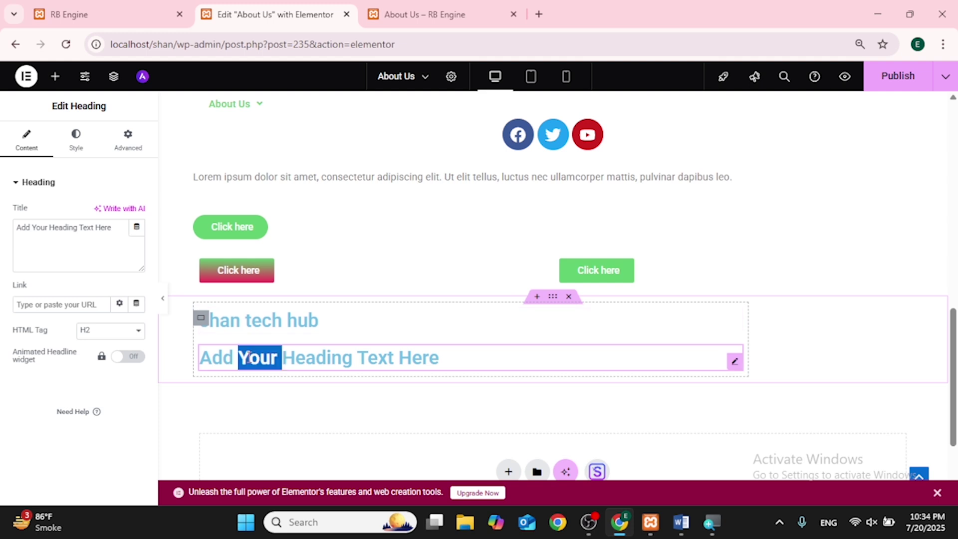
pyautogui.tripleClick(248, 356)
pyautogui.write('hs')
pyautogui.press('BackSpace')
pyautogui.press('BackSpace')
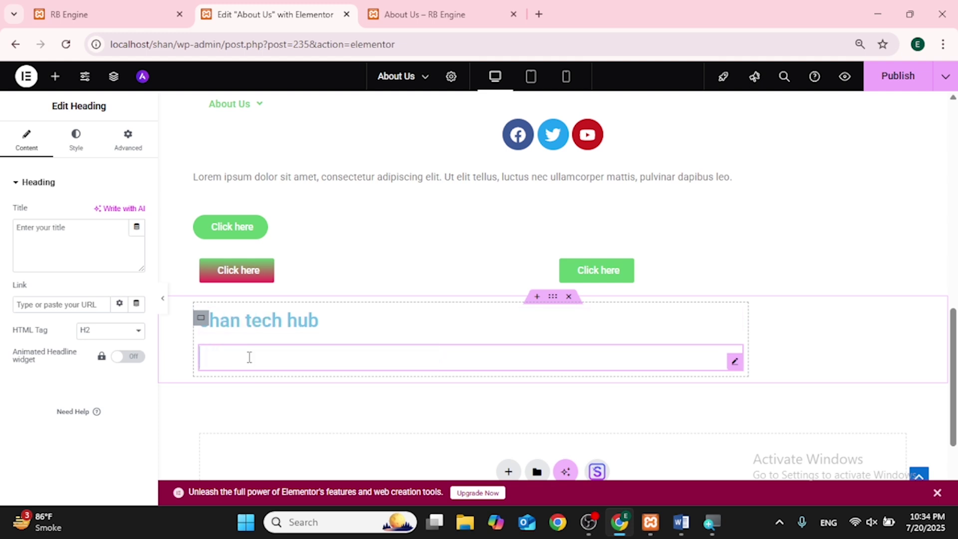
pyautogui.write('shan computer college')
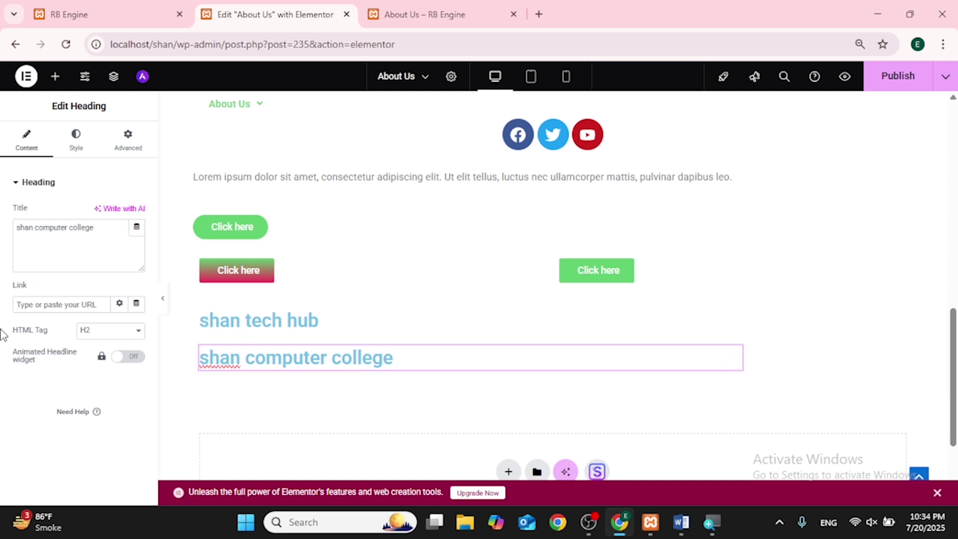
# Add a third Heading widget below "shan computer college" with the text "lahore"
pyautogui.click(54, 79)
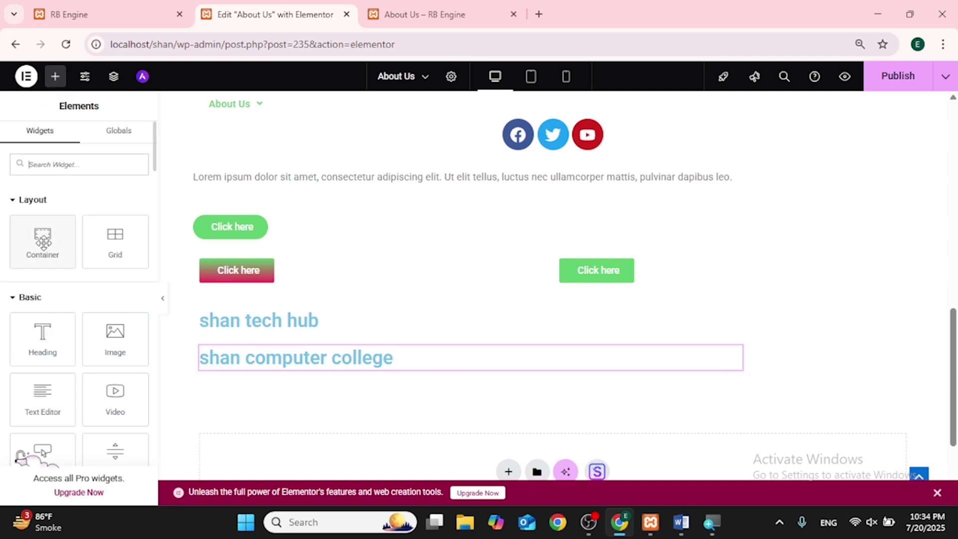
pyautogui.moveTo(42, 341); pyautogui.dragTo(262, 369)
pyautogui.tripleClick(263, 396)
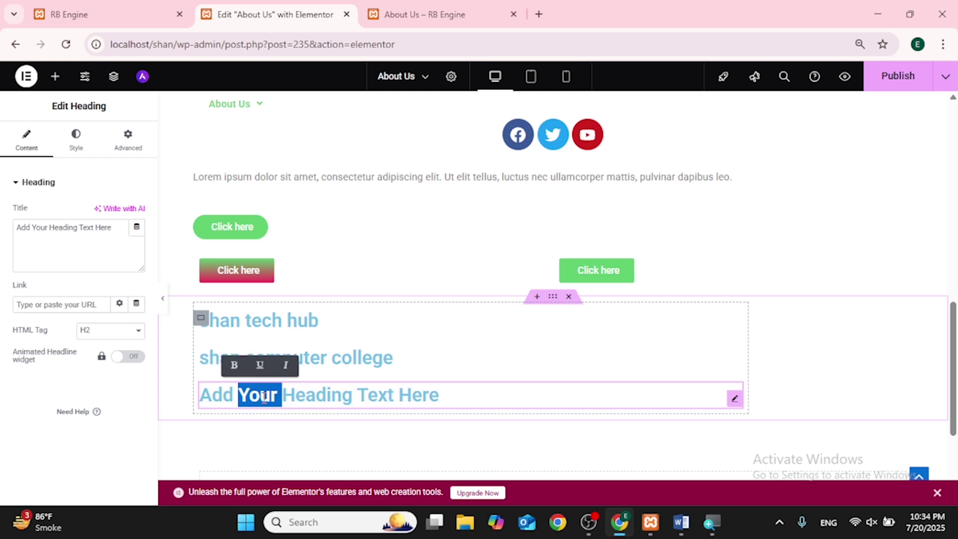
pyautogui.write('l')
pyautogui.press('BackSpace')
pyautogui.write('lahore')
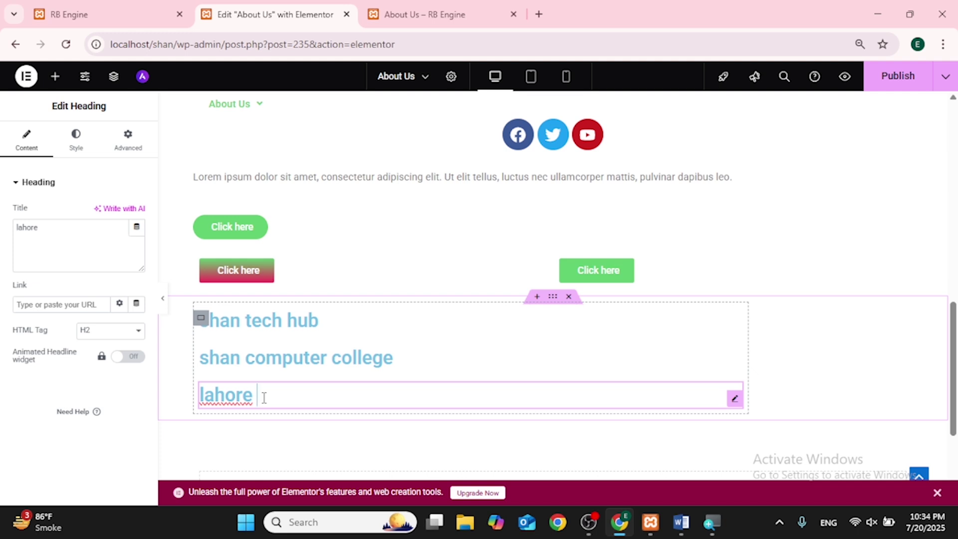
# Preview the page in the tablet portrait layout from the "lahore" heading's margin setting and return to the desktop layout
pyautogui.click(126, 148)
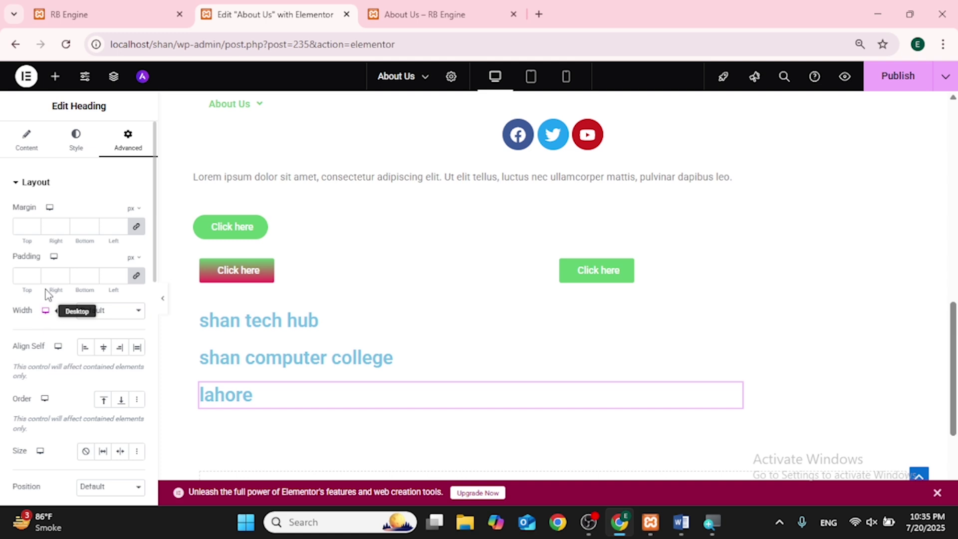
pyautogui.click(50, 212)
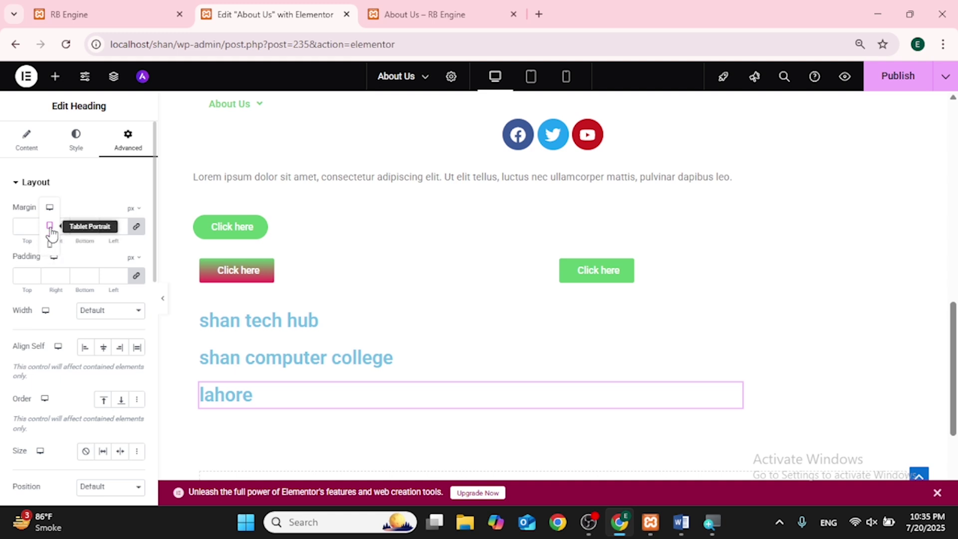
pyautogui.click(50, 227)
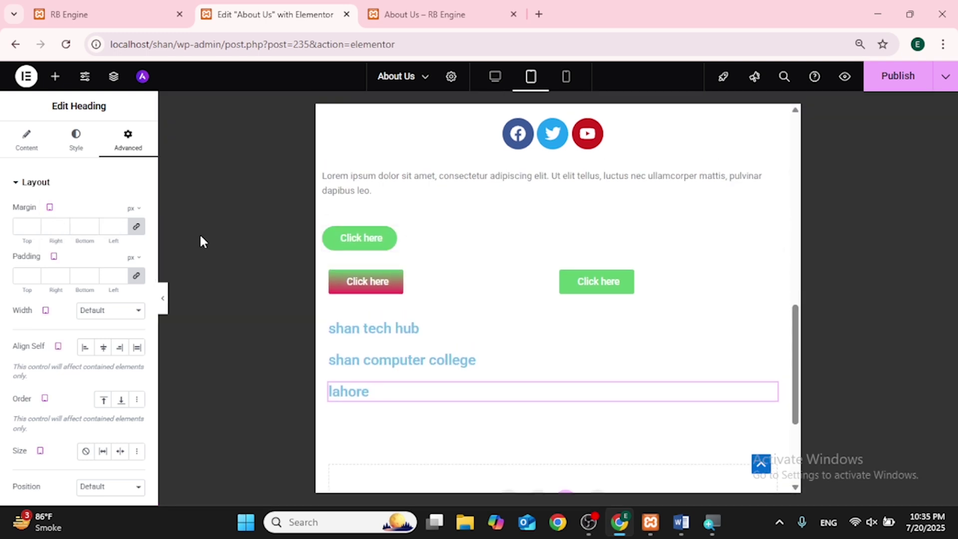
pyautogui.click(50, 212)
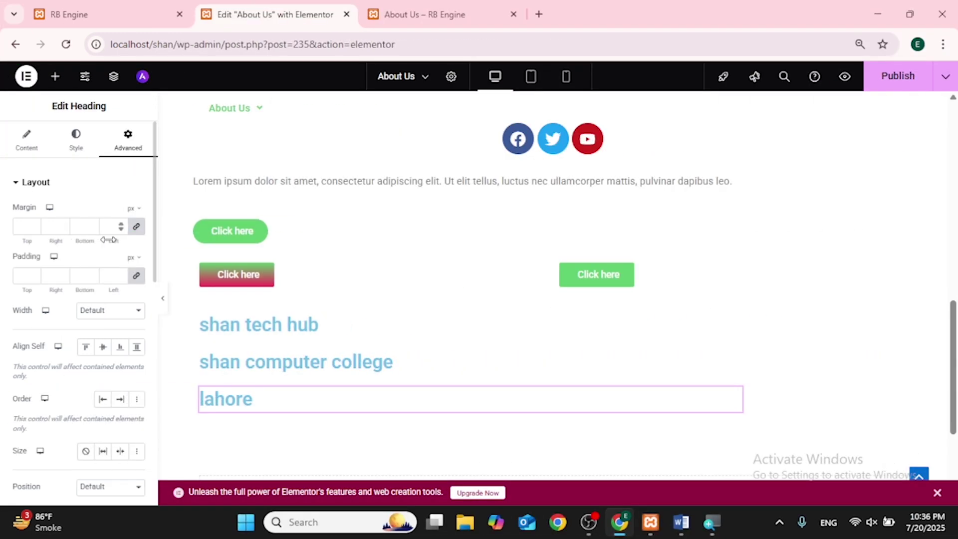
# Set the "lahore" heading's margin to 3 px on all sides, except an unlinked bottom margin of 6 px
pyautogui.click(33, 226)
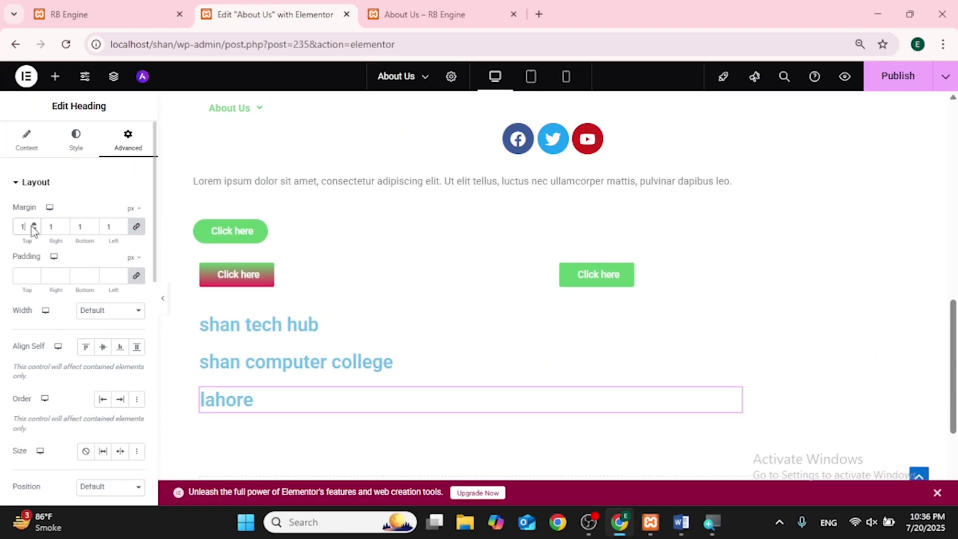
pyautogui.click(33, 226)
pyautogui.click(33, 226)
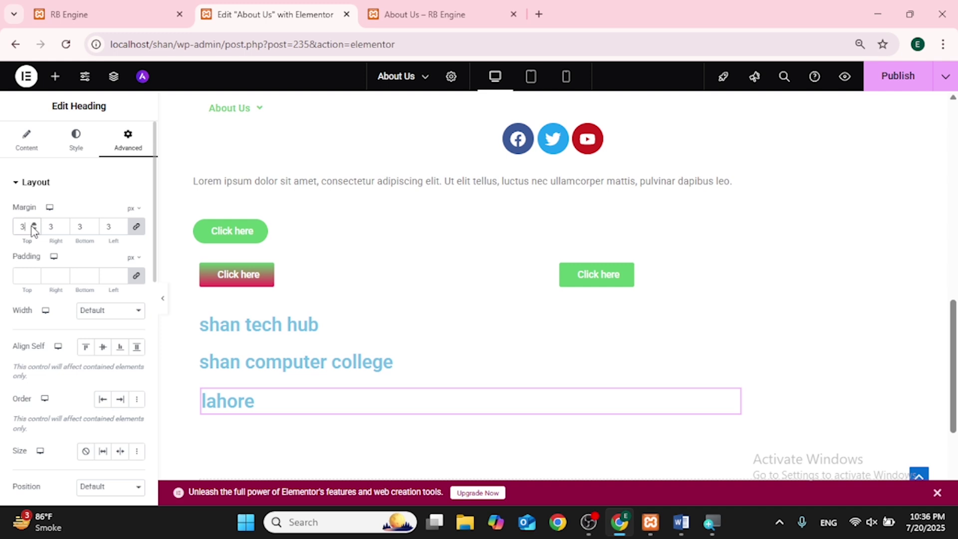
pyautogui.click(135, 228)
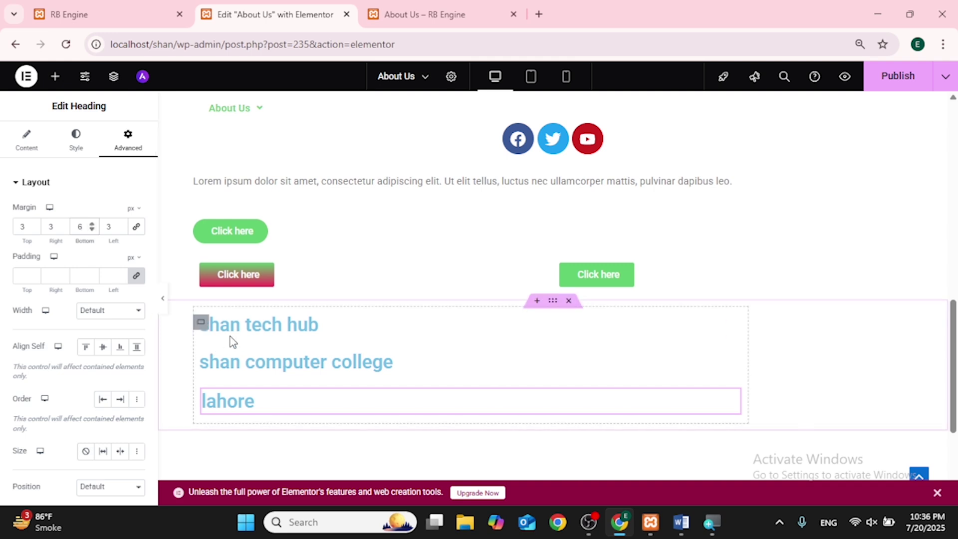
# Give the outer container around the three headings an unlinked top margin of 27 px
pyautogui.click(396, 322)
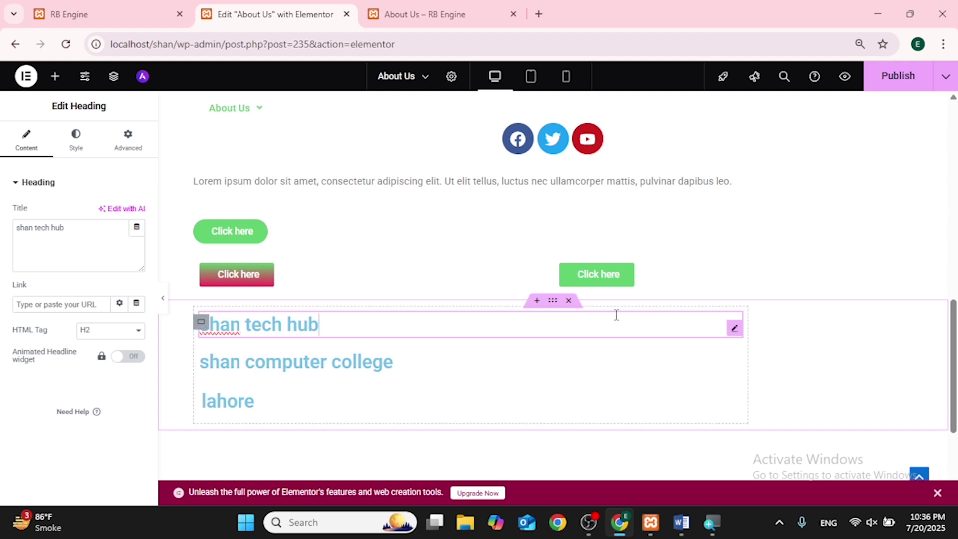
pyautogui.click(557, 303)
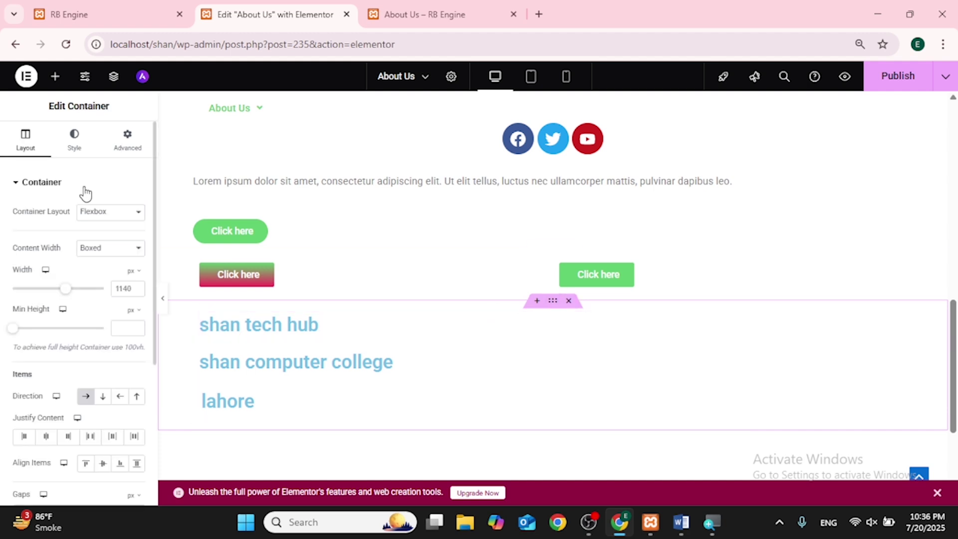
pyautogui.click(108, 152)
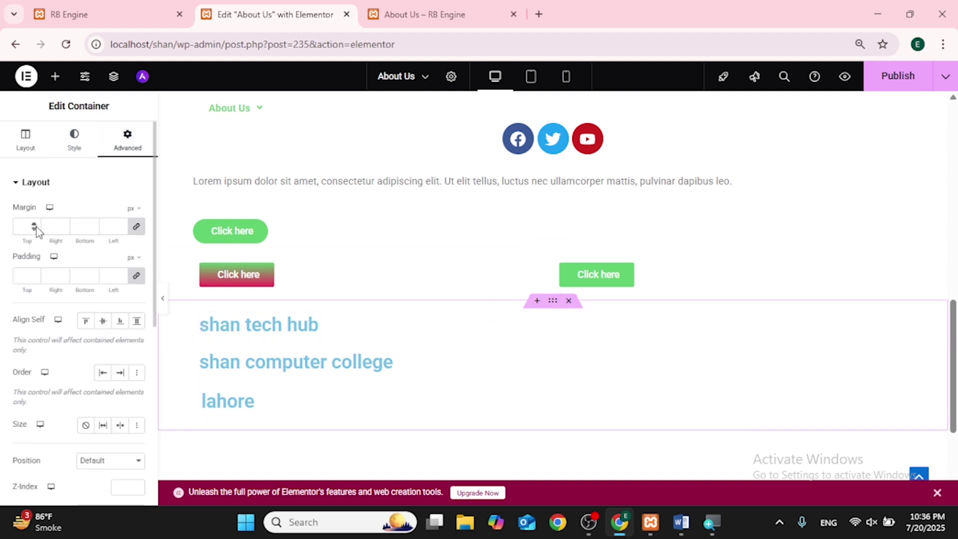
pyautogui.click(136, 226)
pyautogui.moveTo(34, 225); pyautogui.dragTo(34, 225)
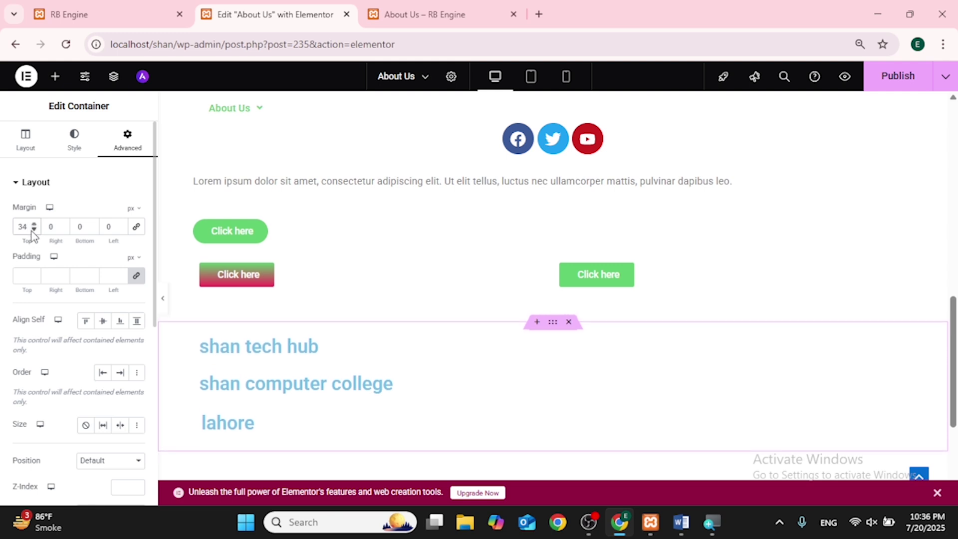
pyautogui.moveTo(33, 229); pyautogui.dragTo(33, 229)
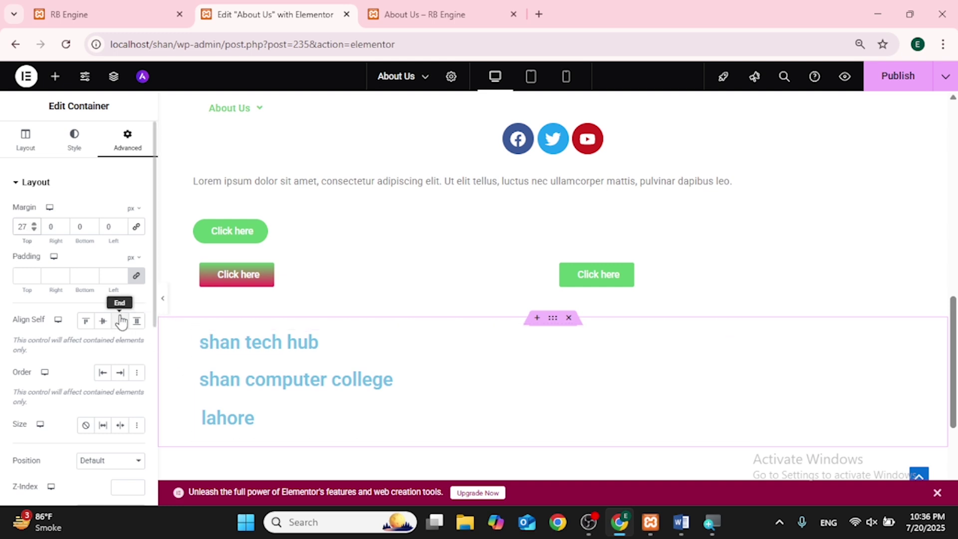
# Set the headings container's padding to 22 px on all four sides
pyautogui.click(34, 273)
pyautogui.click(34, 274)
pyautogui.click(34, 274)
pyautogui.click(34, 273)
pyautogui.click(33, 274)
pyautogui.click(34, 274)
pyautogui.click(34, 273)
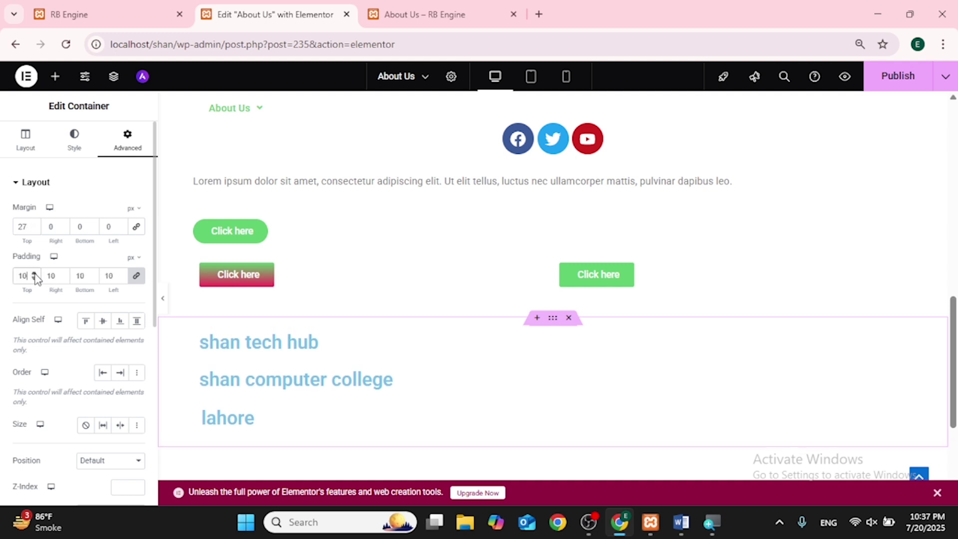
pyautogui.click(34, 274)
pyautogui.click(34, 273)
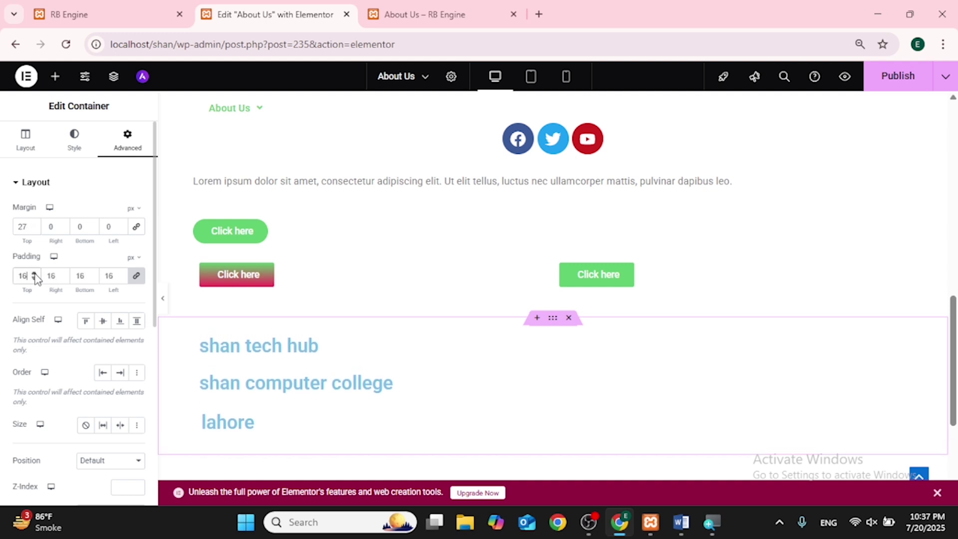
pyautogui.click(63, 273)
pyautogui.click(62, 273)
pyautogui.click(63, 274)
pyautogui.click(63, 273)
pyautogui.click(63, 274)
pyautogui.click(63, 273)
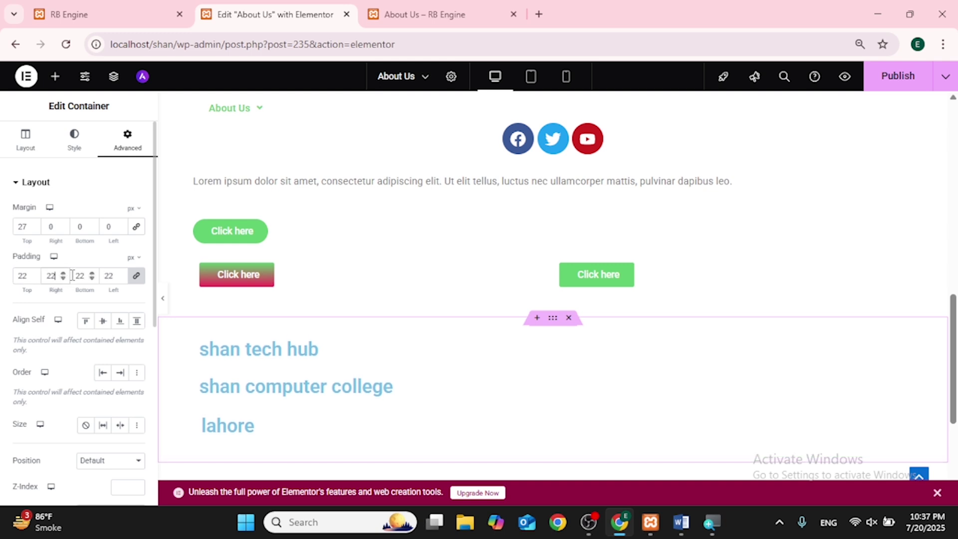
# Unlink the container's padding values and raise only the bottom padding to 32 px
pyautogui.click(135, 277)
pyautogui.click(91, 274)
pyautogui.click(92, 274)
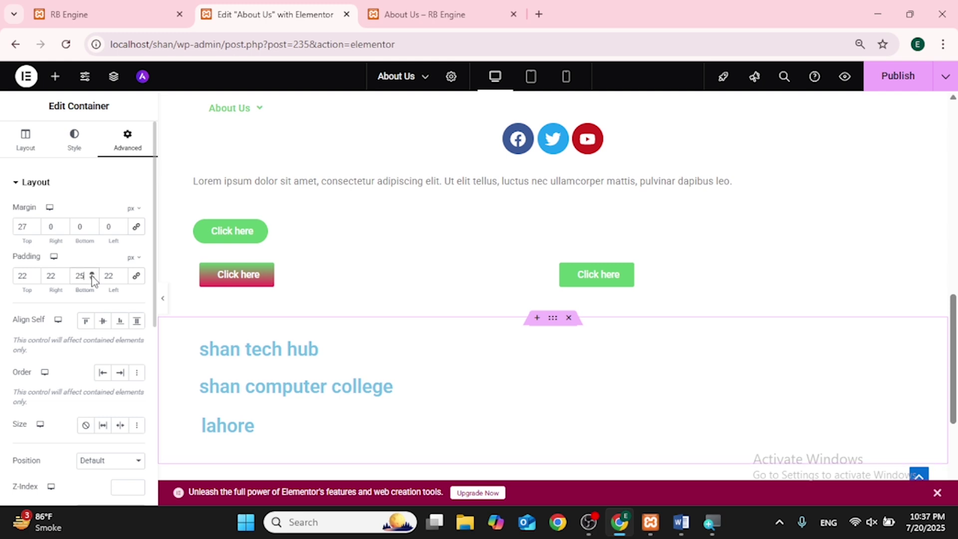
pyautogui.click(92, 274)
pyautogui.click(92, 274)
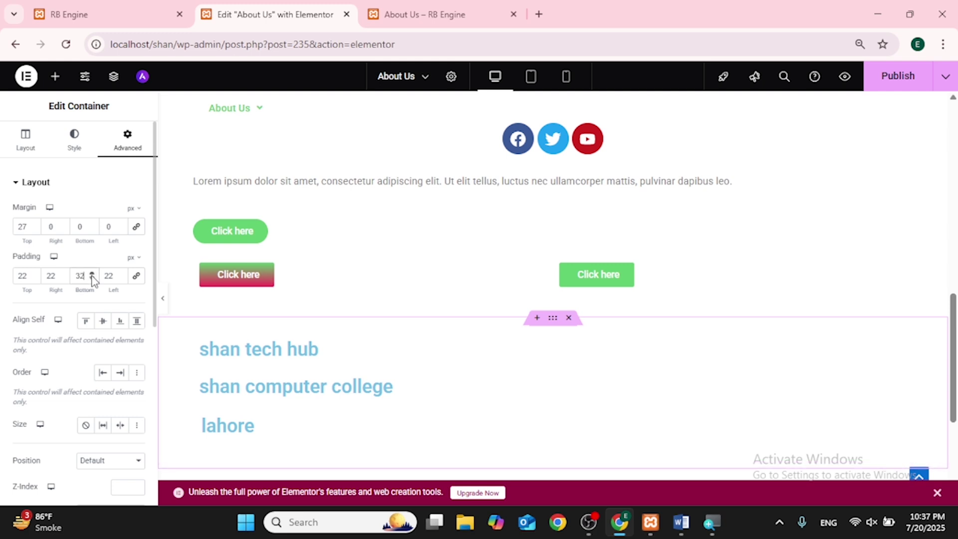
# Try changing only the right padding of the "shan tech hub" heading with the padding sides unlinked
pyautogui.click(278, 359)
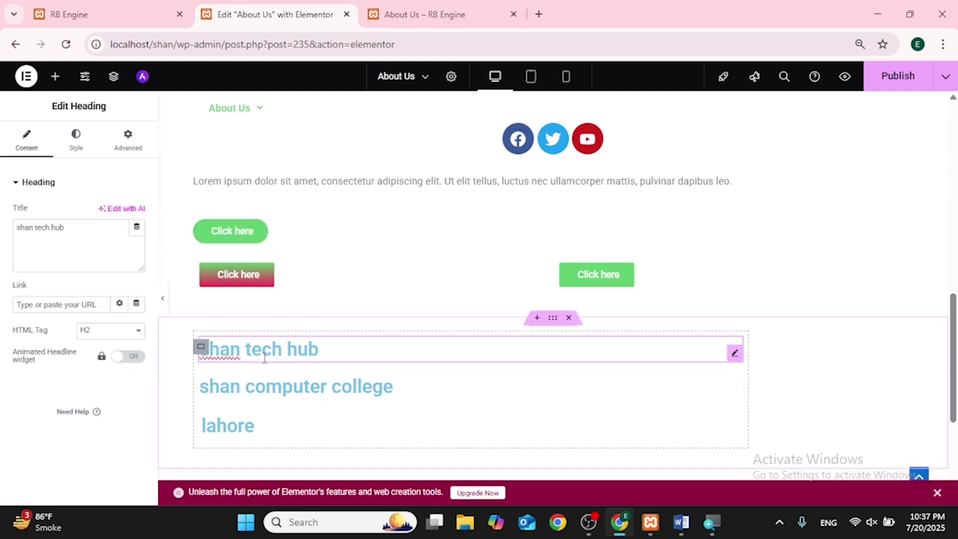
pyautogui.click(128, 150)
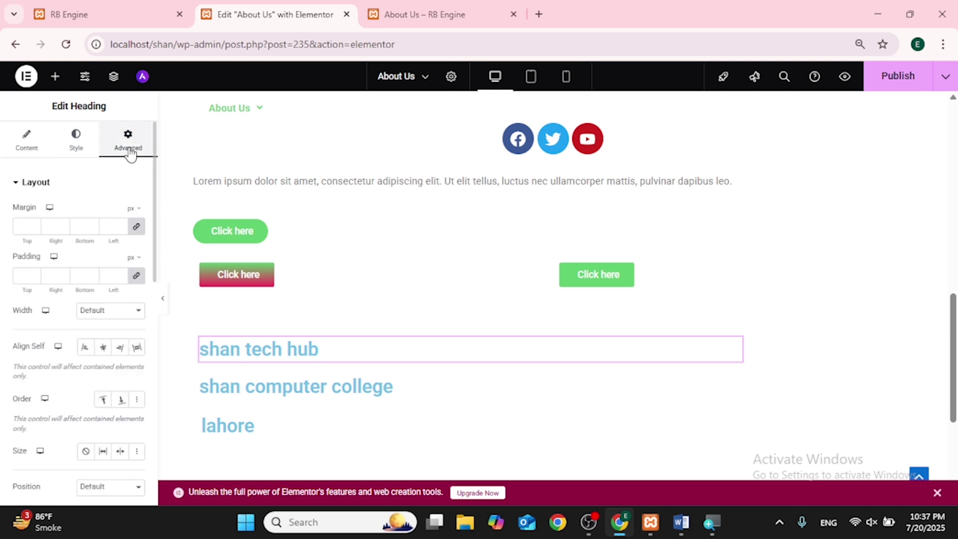
pyautogui.click(137, 275)
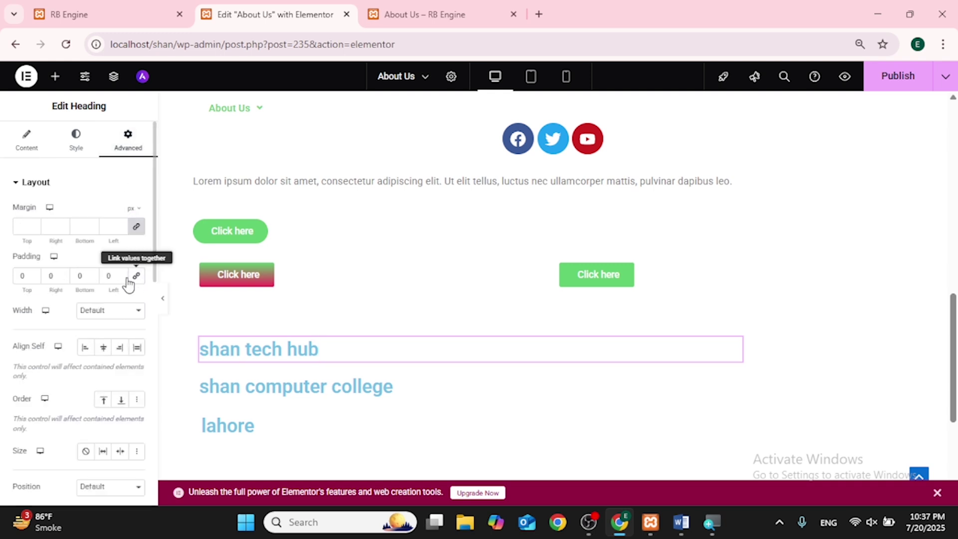
pyautogui.click(63, 273)
pyautogui.click(62, 273)
pyautogui.click(63, 273)
pyautogui.click(62, 273)
pyautogui.click(62, 273)
pyautogui.click(63, 278)
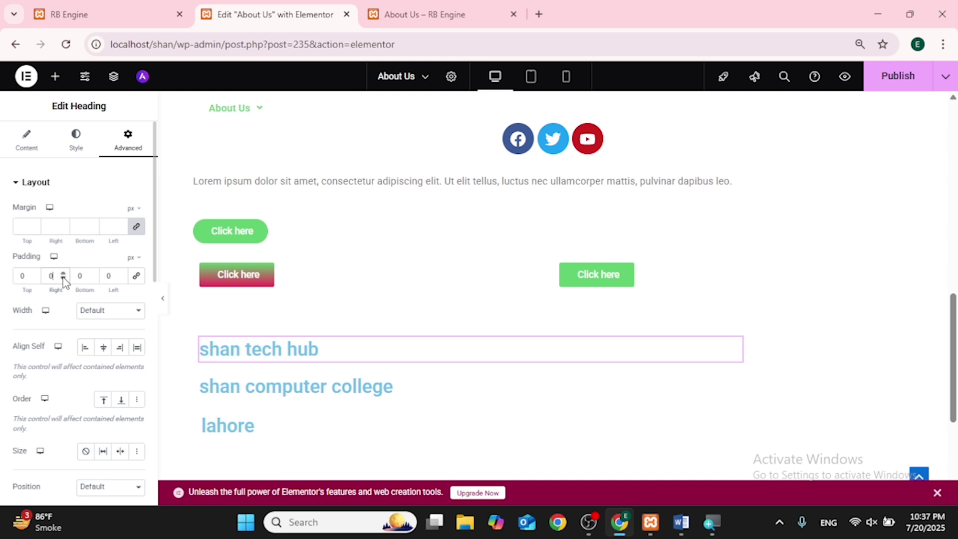
pyautogui.click(63, 278)
pyautogui.click(63, 278)
pyautogui.click(63, 278)
pyautogui.click(63, 278)
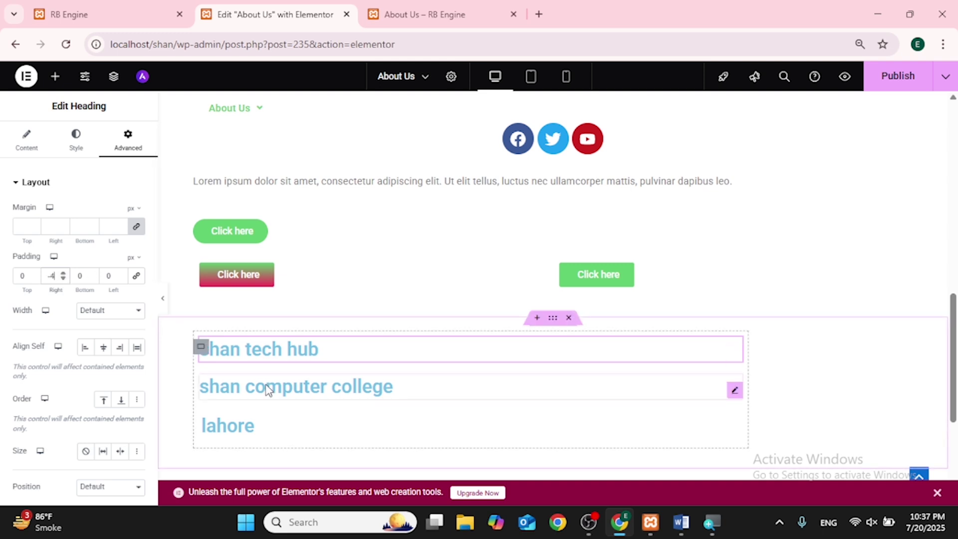
# Link the "shan tech hub" heading's padding values and set them to 28 px on all sides
pyautogui.click(134, 276)
pyautogui.click(34, 274)
pyautogui.click(34, 274)
pyautogui.click(34, 273)
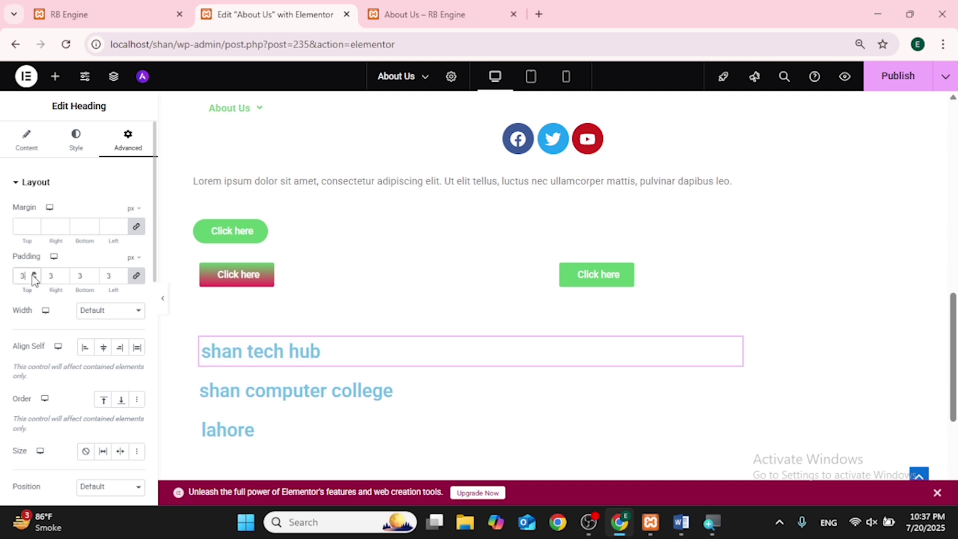
pyautogui.click(34, 273)
pyautogui.click(34, 273)
pyautogui.click(34, 273)
pyautogui.click(34, 273)
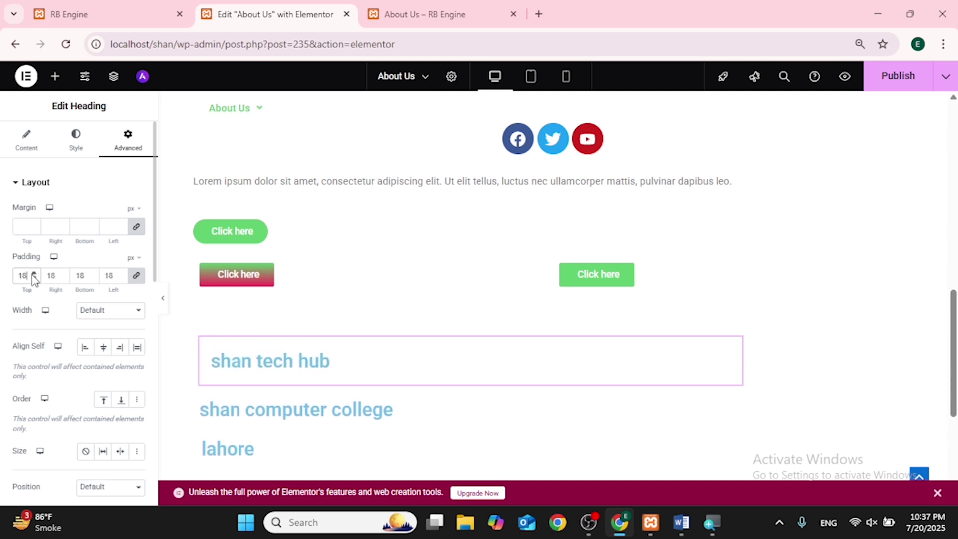
pyautogui.click(34, 273)
pyautogui.click(34, 273)
pyautogui.click(34, 273)
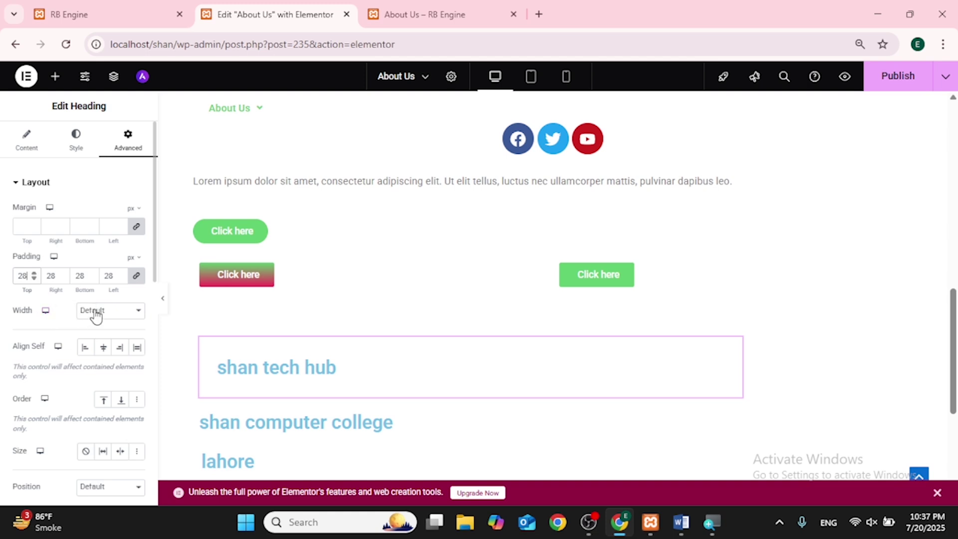
# Try the Full Width (100%) and Custom widths on the "shan tech hub" heading, restore Default, and try its Start self-alignment
pyautogui.click(96, 315)
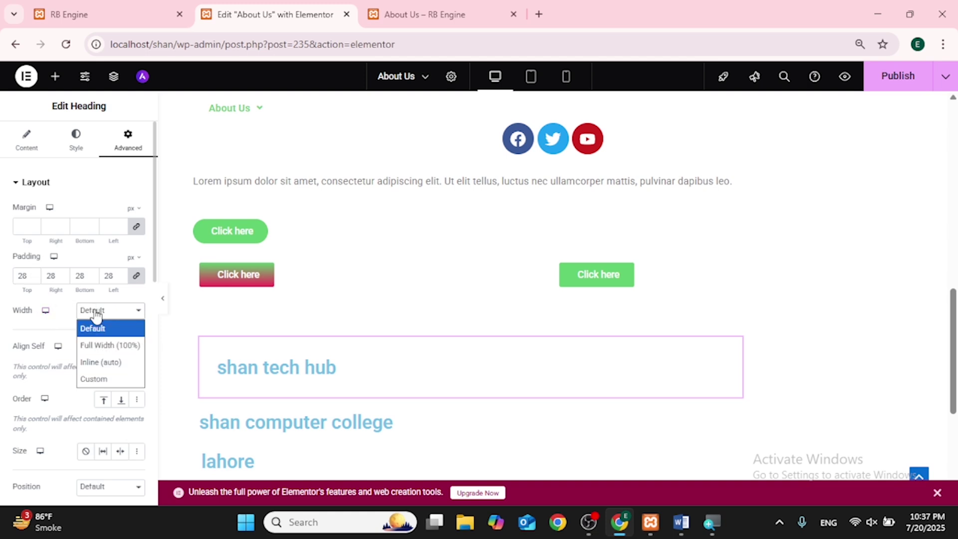
pyautogui.click(99, 344)
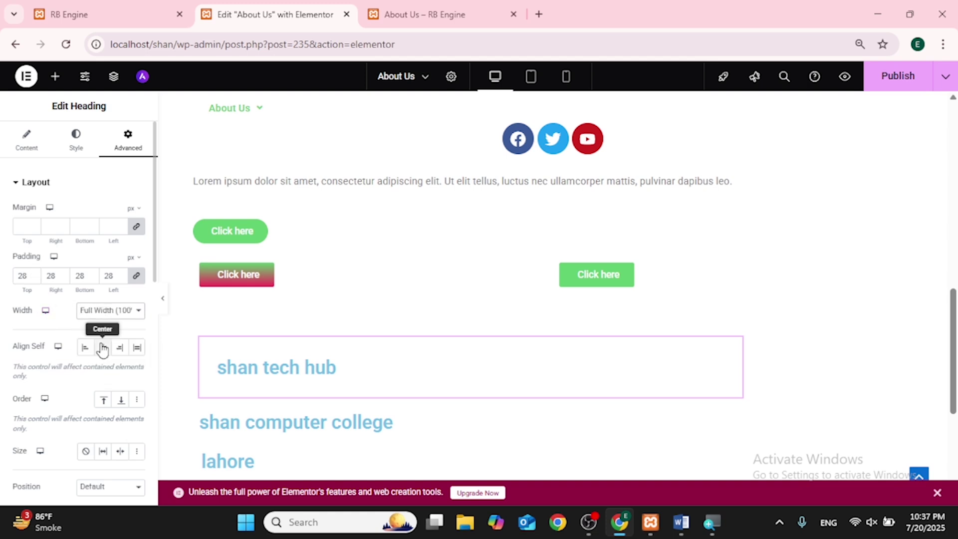
pyautogui.click(107, 315)
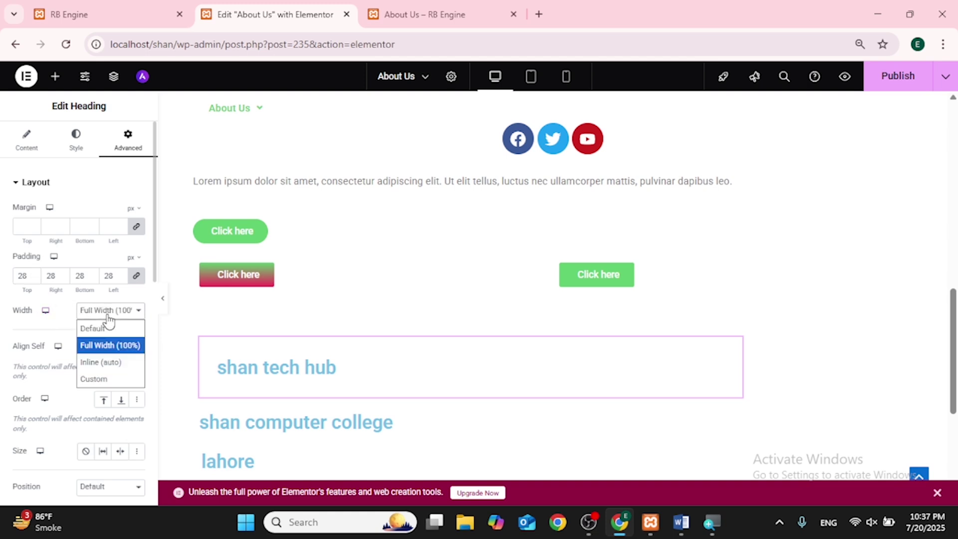
pyautogui.click(100, 379)
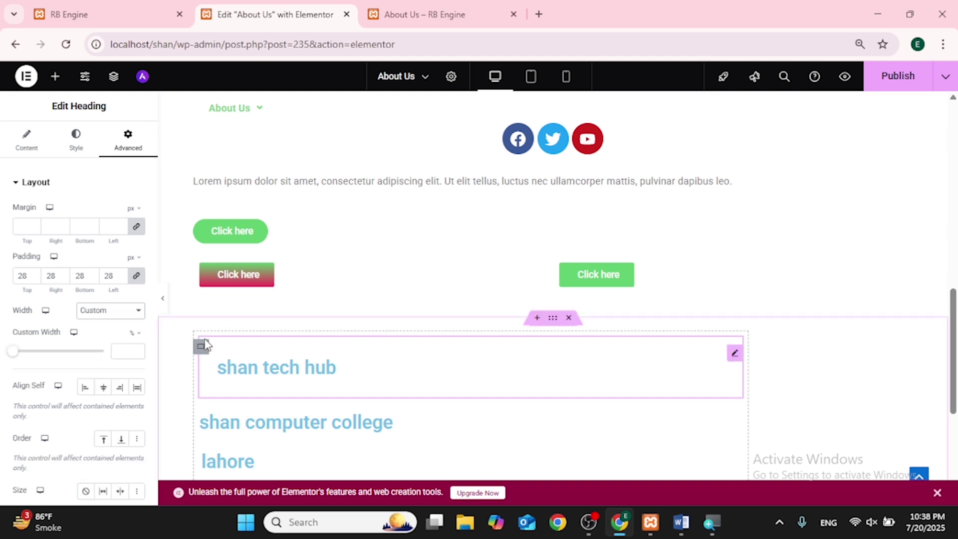
pyautogui.click(97, 315)
pyautogui.click(100, 330)
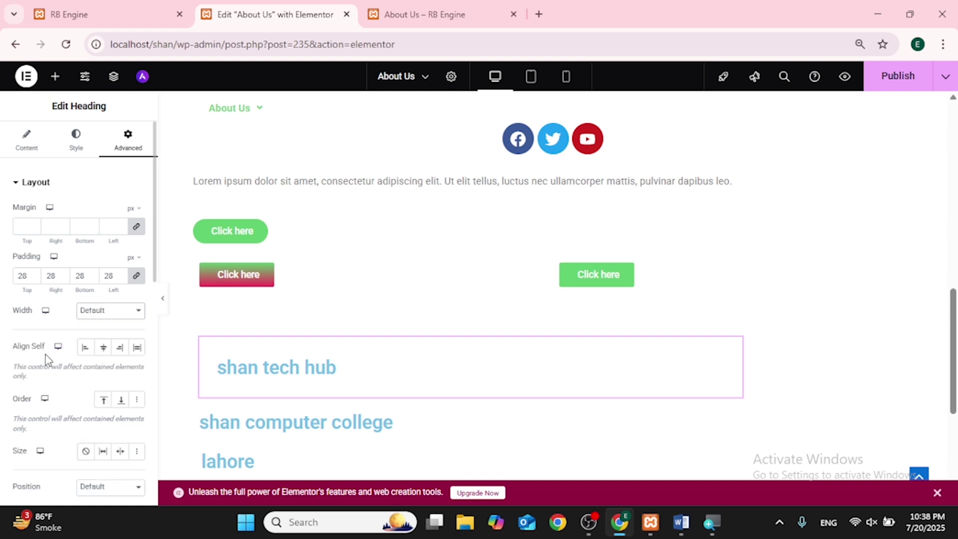
pyautogui.scroll(-1, 48, 352)
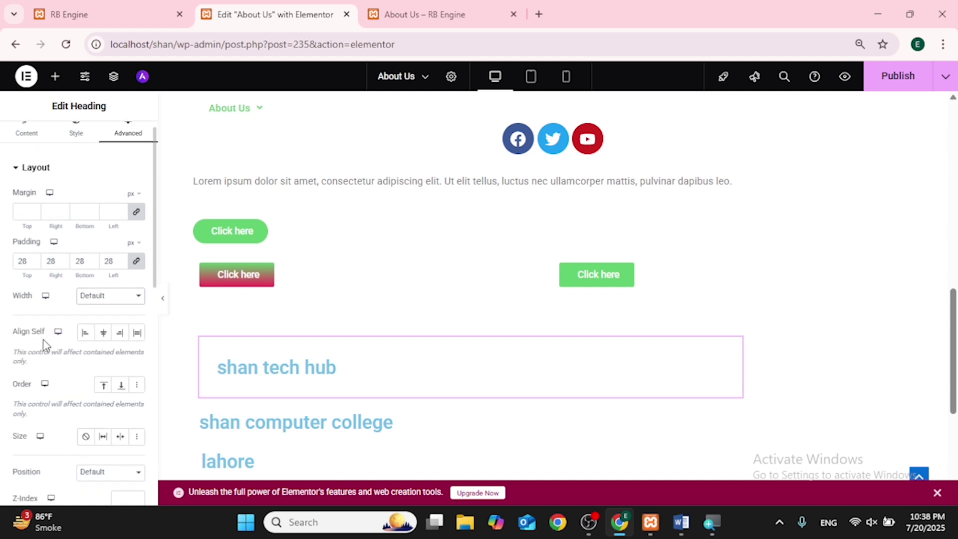
pyautogui.click(85, 333)
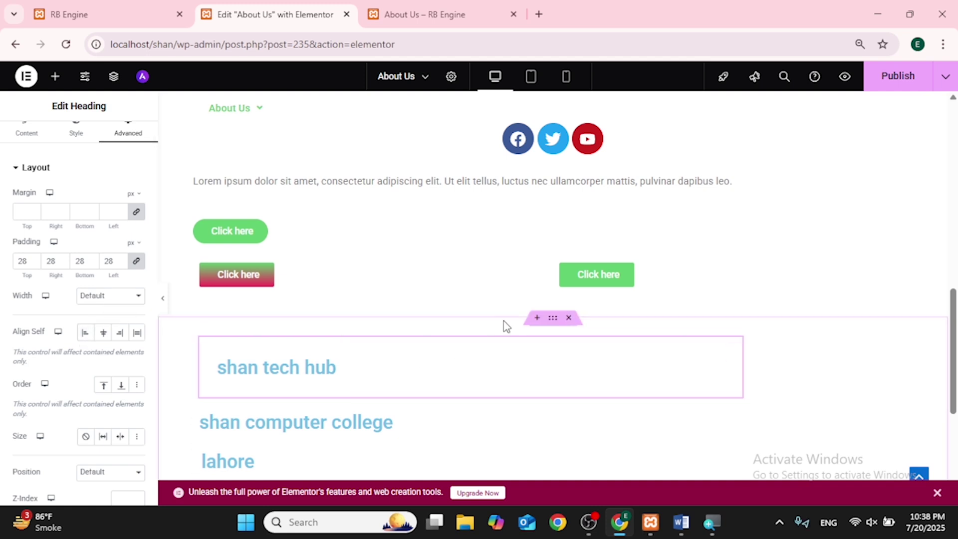
# Try the Center self-alignment on the container holding the headings and set it back to Start
pyautogui.click(552, 318)
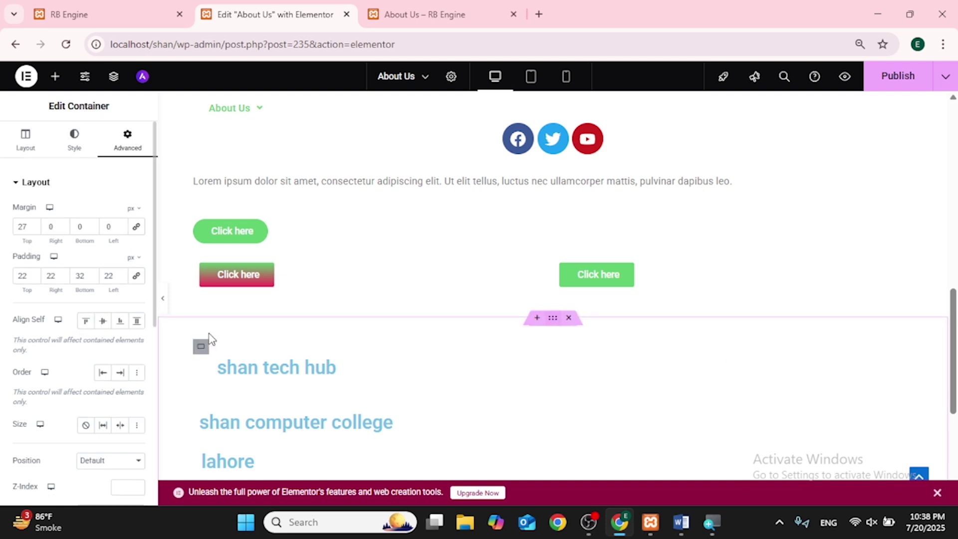
pyautogui.click(89, 323)
pyautogui.click(103, 326)
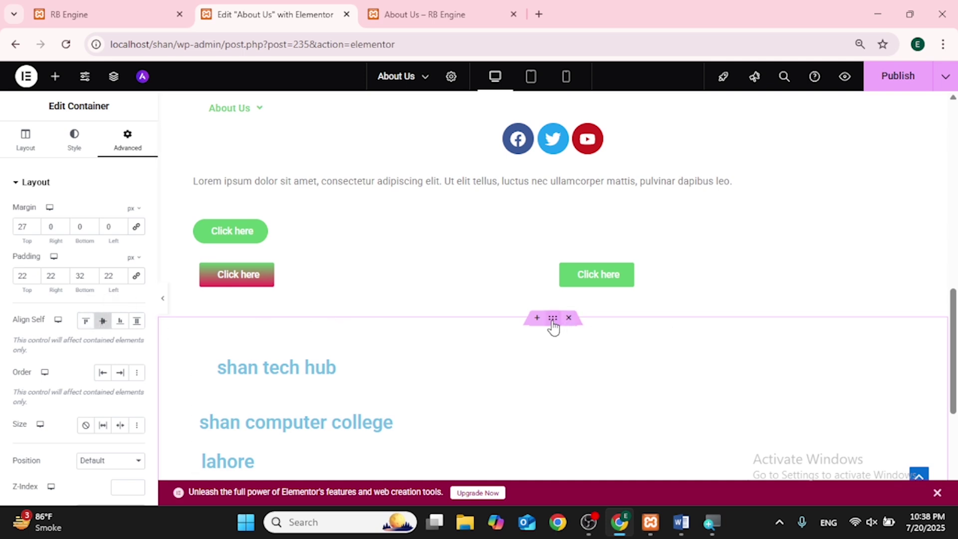
pyautogui.click(89, 326)
# Try the Start, Center and End self-alignments on the "shan tech hub" heading and settle on Stretch
pyautogui.click(318, 374)
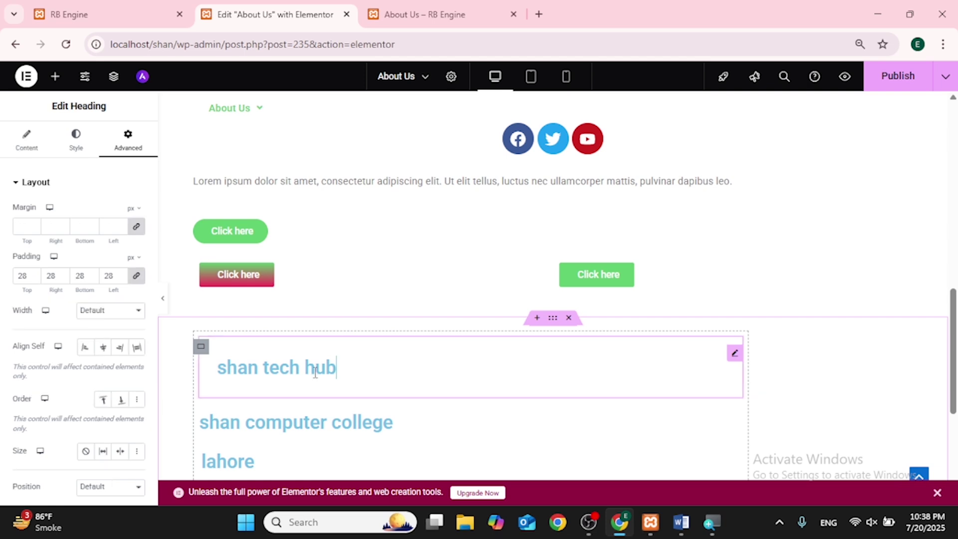
pyautogui.click(86, 347)
pyautogui.click(103, 349)
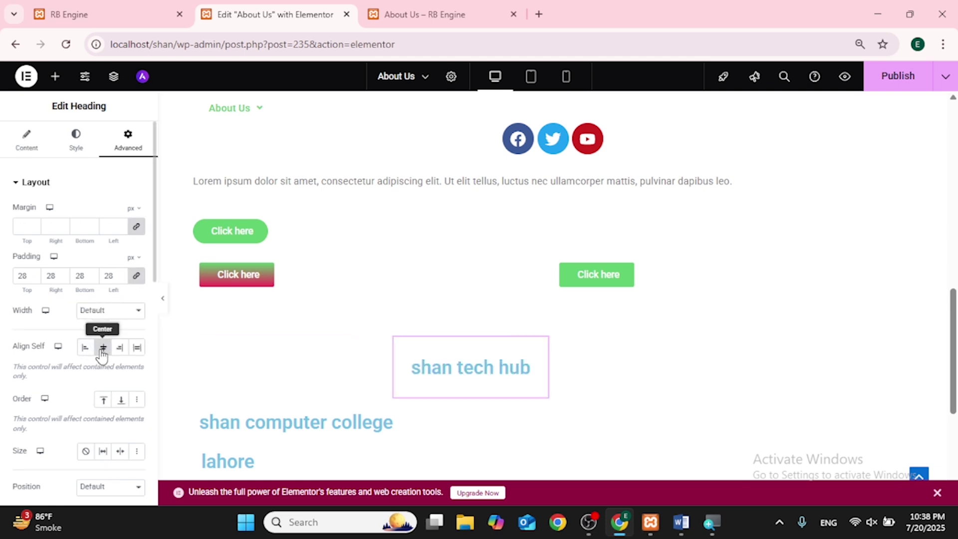
pyautogui.click(119, 349)
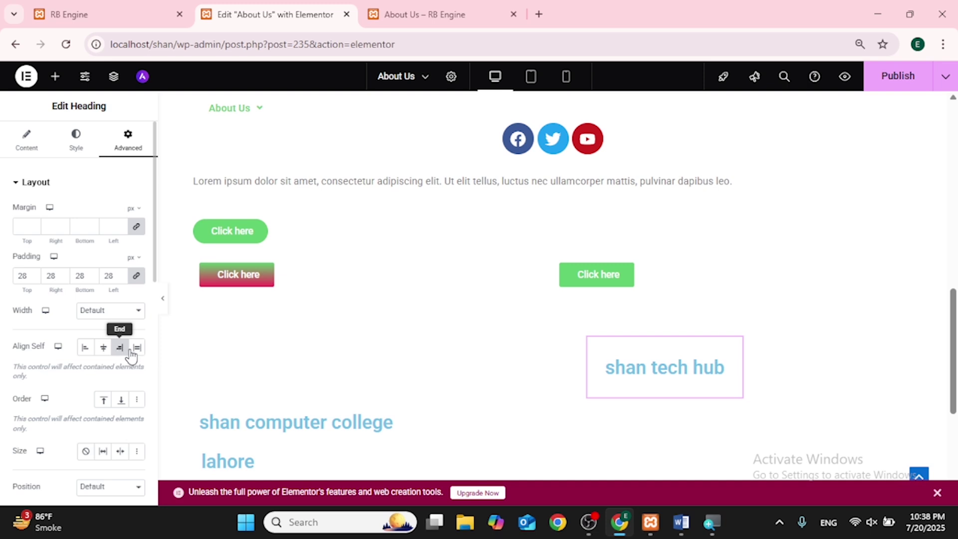
pyautogui.click(136, 349)
pyautogui.click(137, 348)
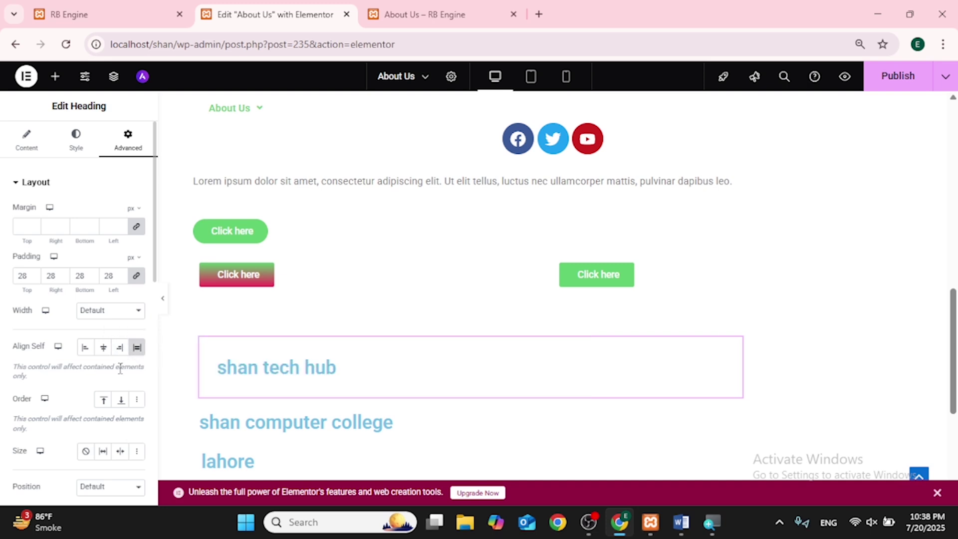
# Try the Start order on the "shan tech hub" heading and set its order to End
pyautogui.scroll(-1, 101, 394)
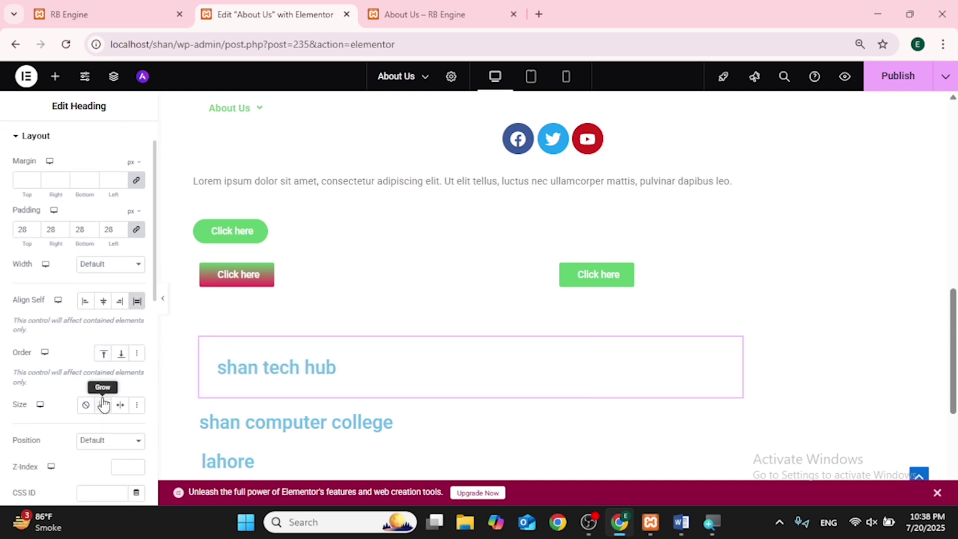
pyautogui.click(98, 360)
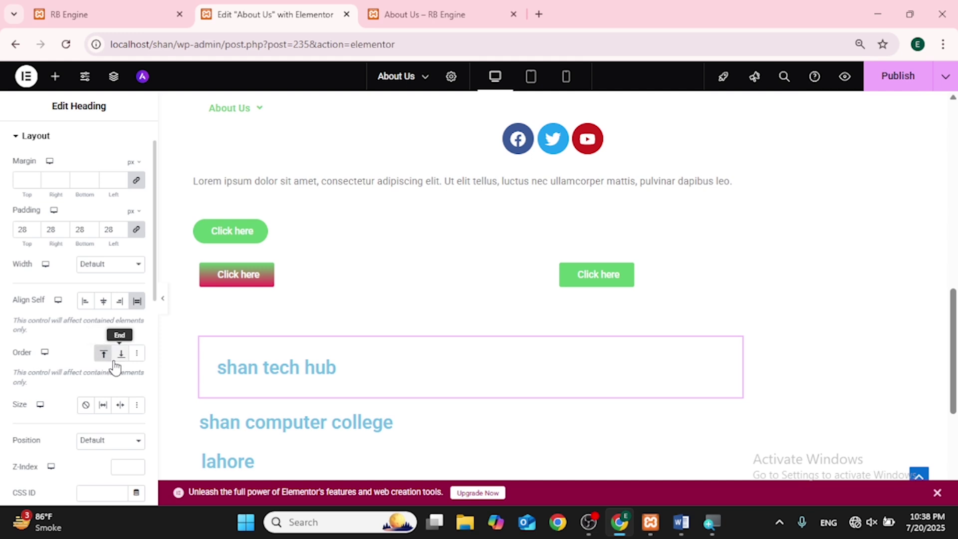
pyautogui.click(119, 353)
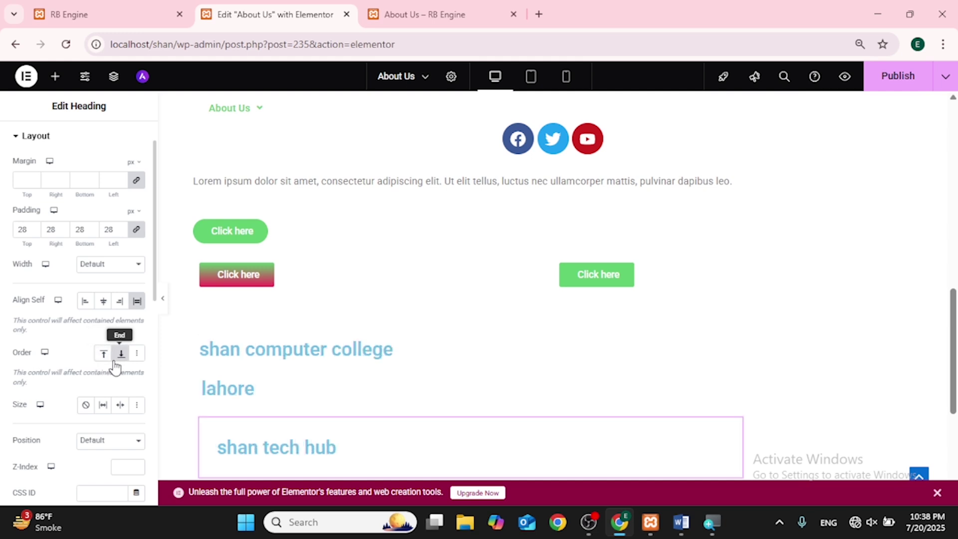
pyautogui.click(115, 360)
pyautogui.click(115, 367)
# Switch the "shan tech hub" heading's size to custom and set Flex Grow to 13
pyautogui.scroll(-1, 94, 376)
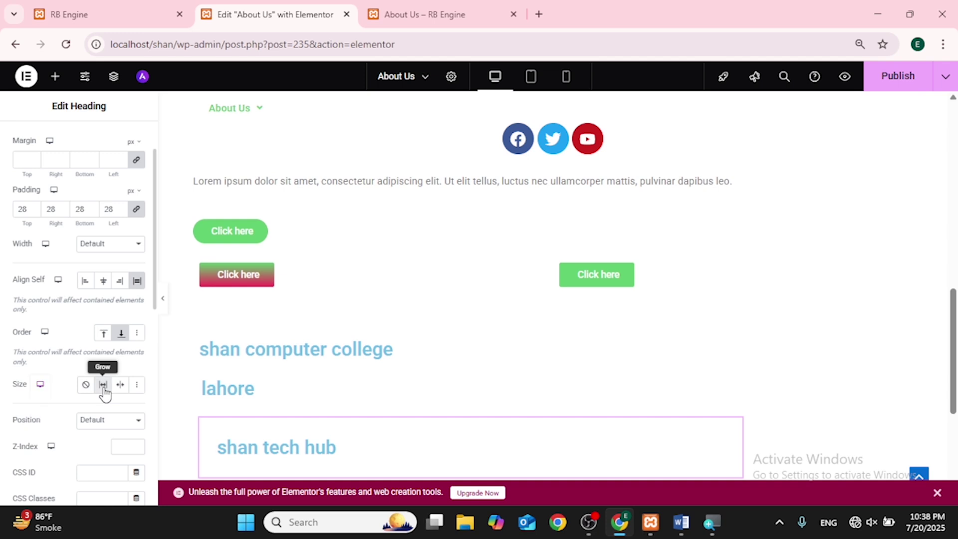
pyautogui.click(134, 387)
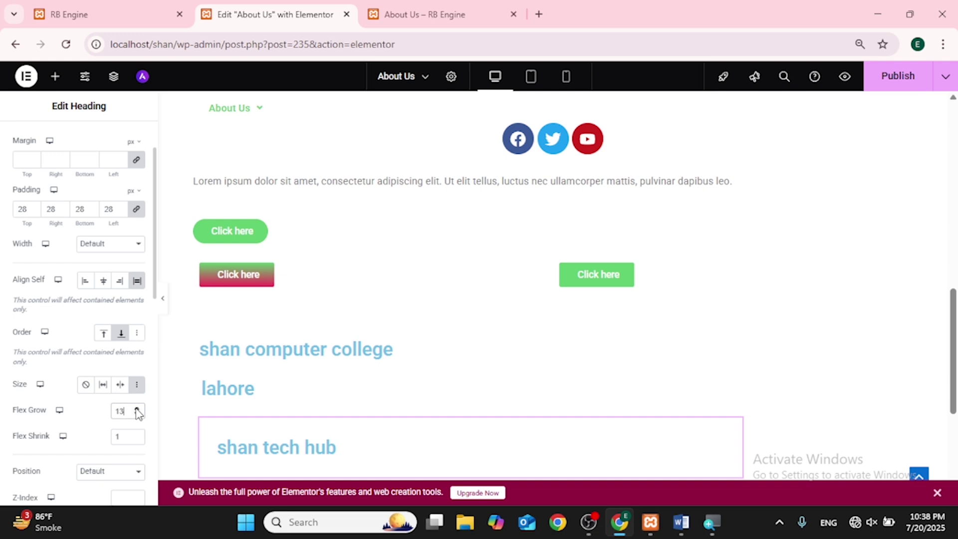
pyautogui.scroll(-3, 138, 413)
pyautogui.scroll(1, 137, 414)
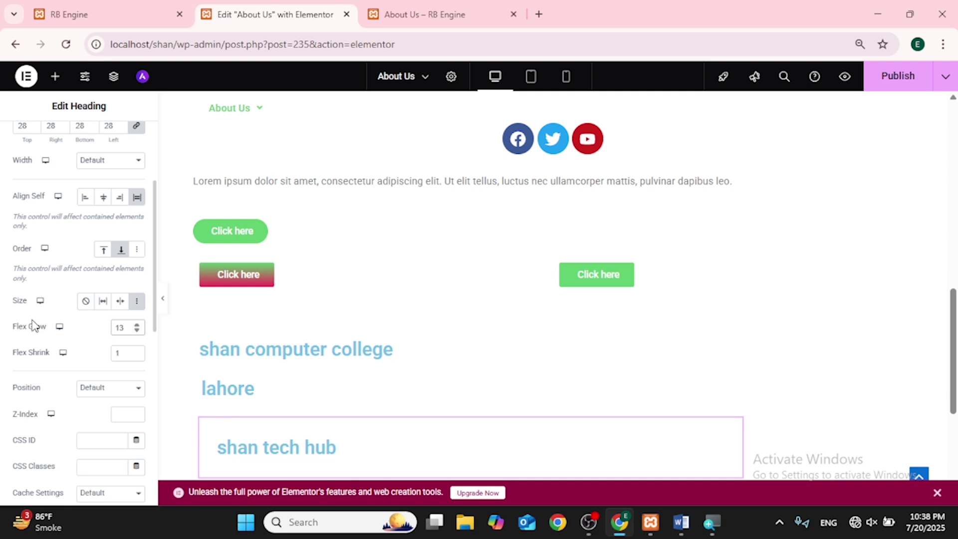
pyautogui.click(33, 325)
# Set the "shan tech hub" heading's position to Absolute and move it freely to the empty area right of the other headings
pyautogui.click(84, 389)
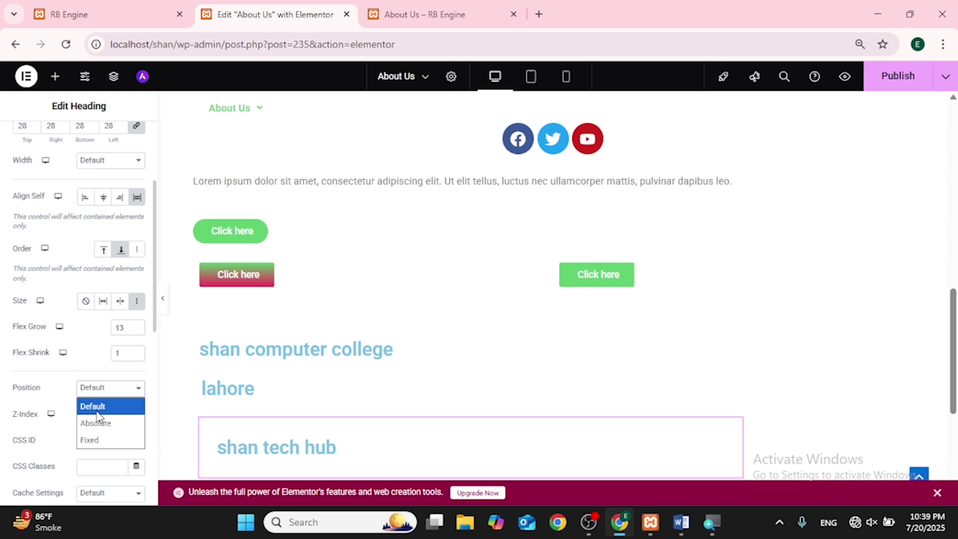
pyautogui.click(97, 410)
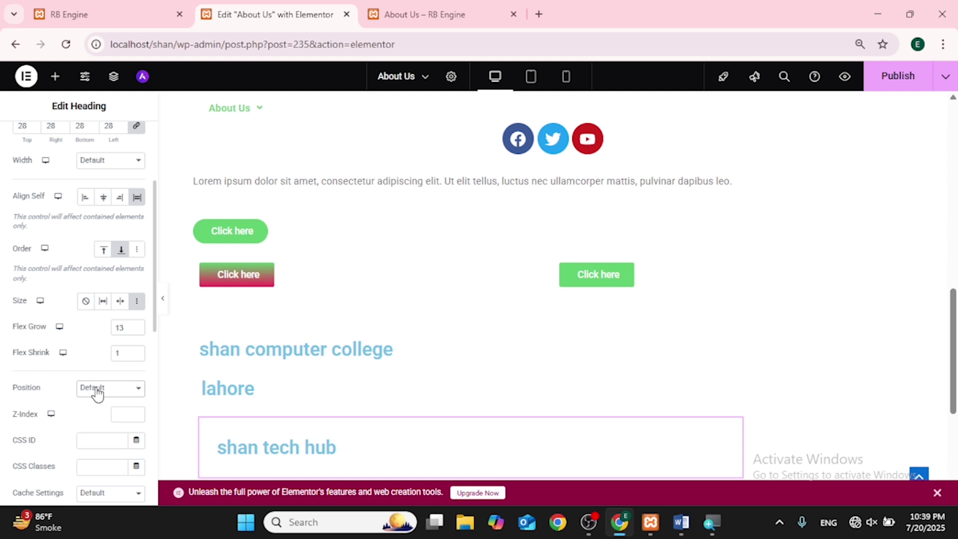
pyautogui.click(97, 390)
pyautogui.click(94, 422)
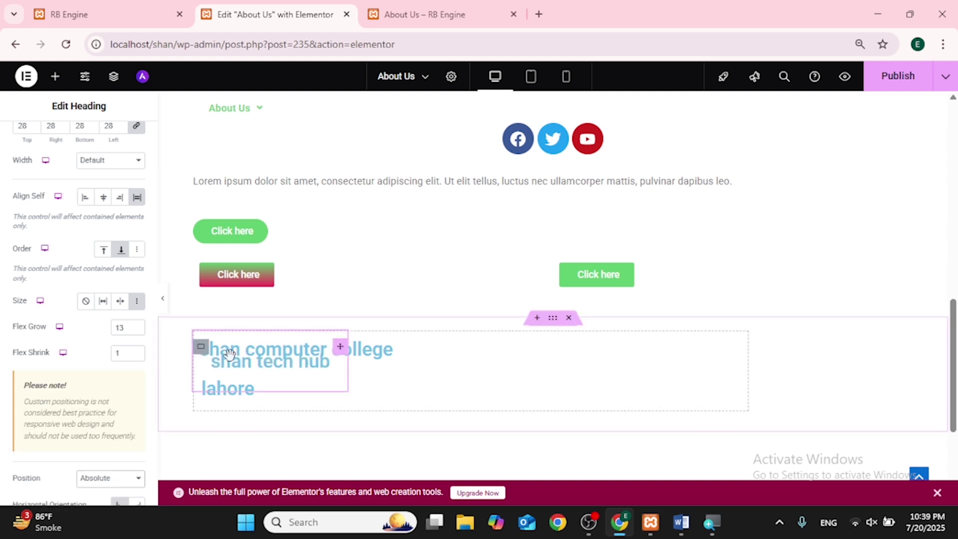
pyautogui.moveTo(343, 358); pyautogui.dragTo(549, 334)
pyautogui.click(567, 343)
pyautogui.rightClick(569, 348)
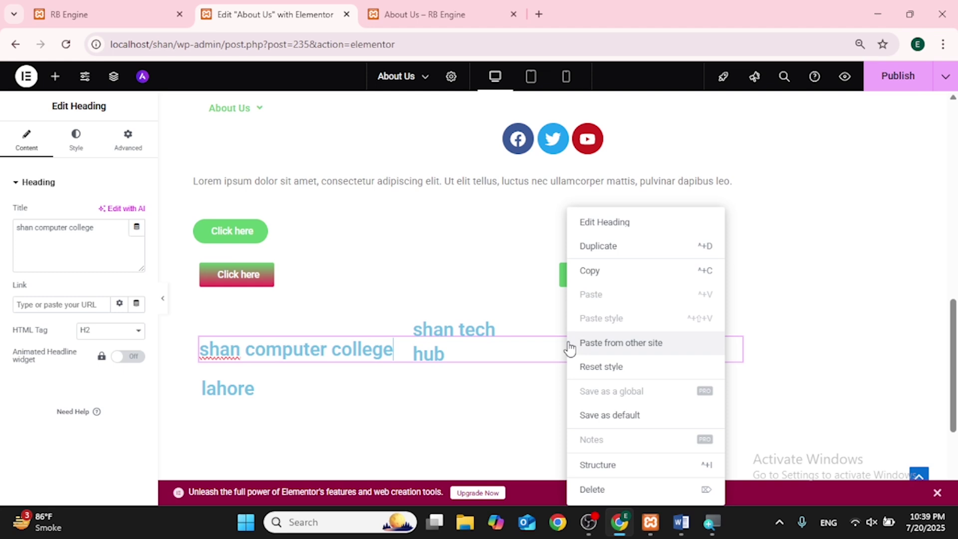
pyautogui.click(398, 324)
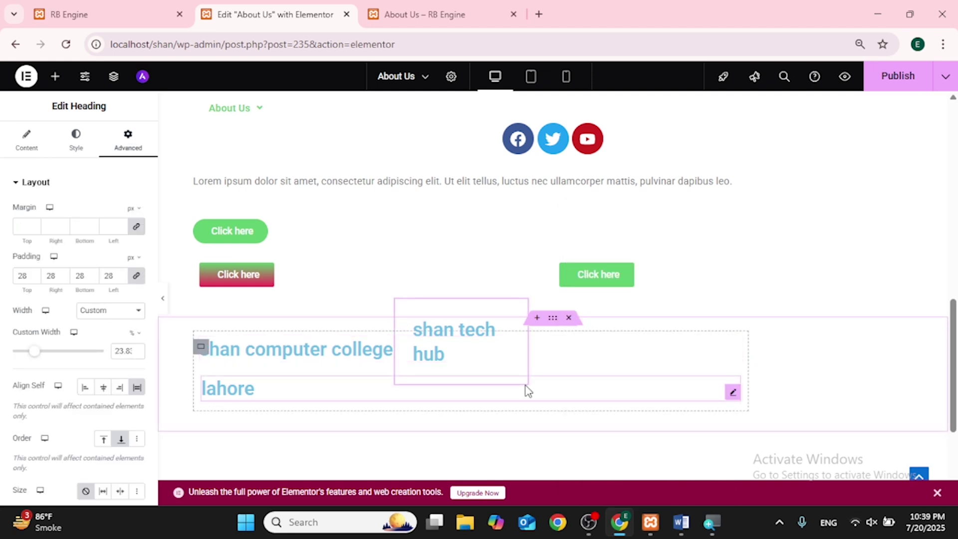
pyautogui.moveTo(522, 328); pyautogui.dragTo(703, 363)
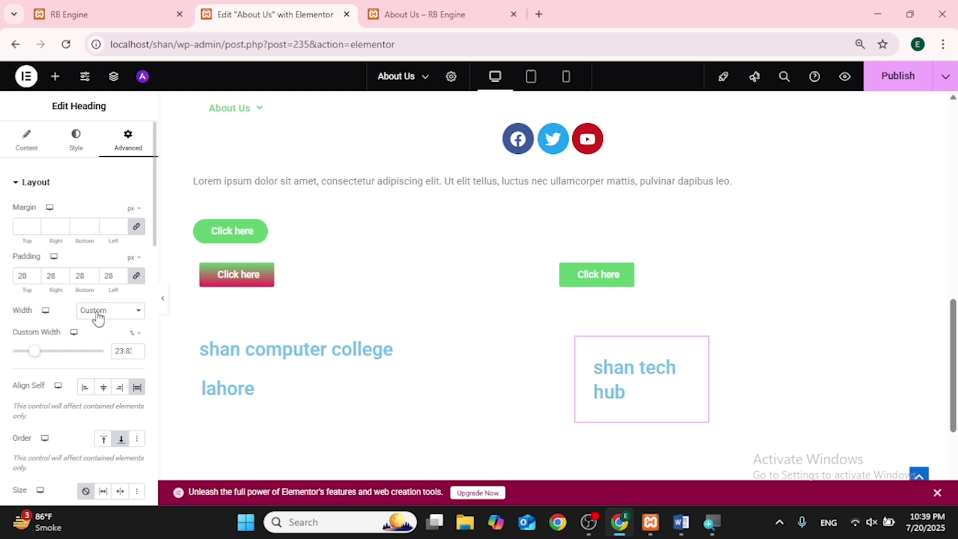
# Return the "shan tech hub" heading's position to Default, set its Z-Index to 5, and open the Z-Index device options
pyautogui.scroll(-2, 68, 374)
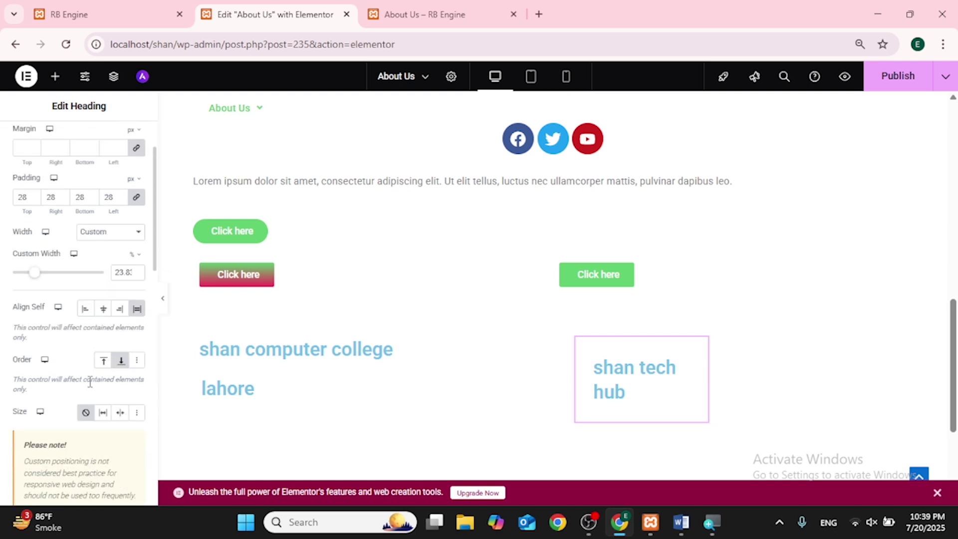
pyautogui.scroll(-3, 90, 382)
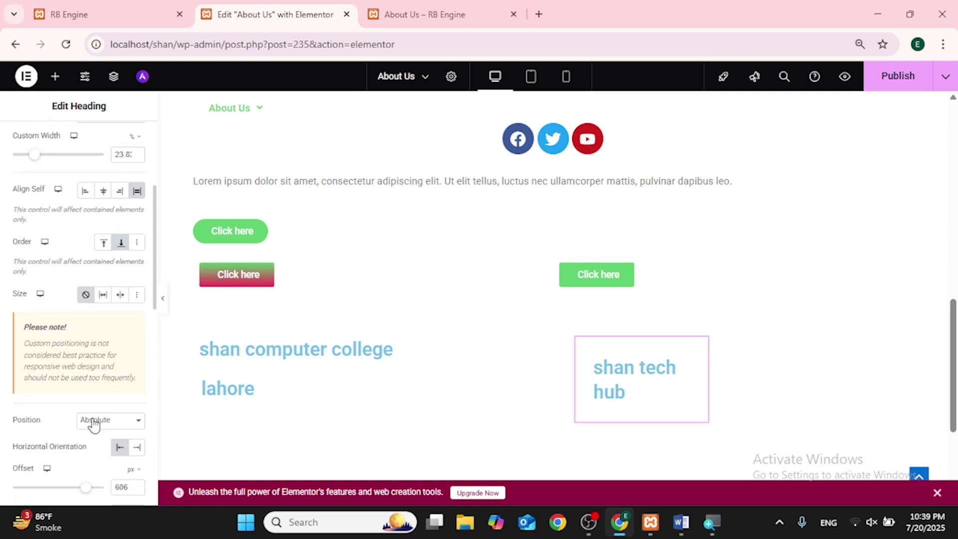
pyautogui.scroll(-1, 94, 425)
pyautogui.hotkey('ctrl', 'z')
pyautogui.hotkey('ctrl', 'z')
pyautogui.hotkey('ctrl', 'z')
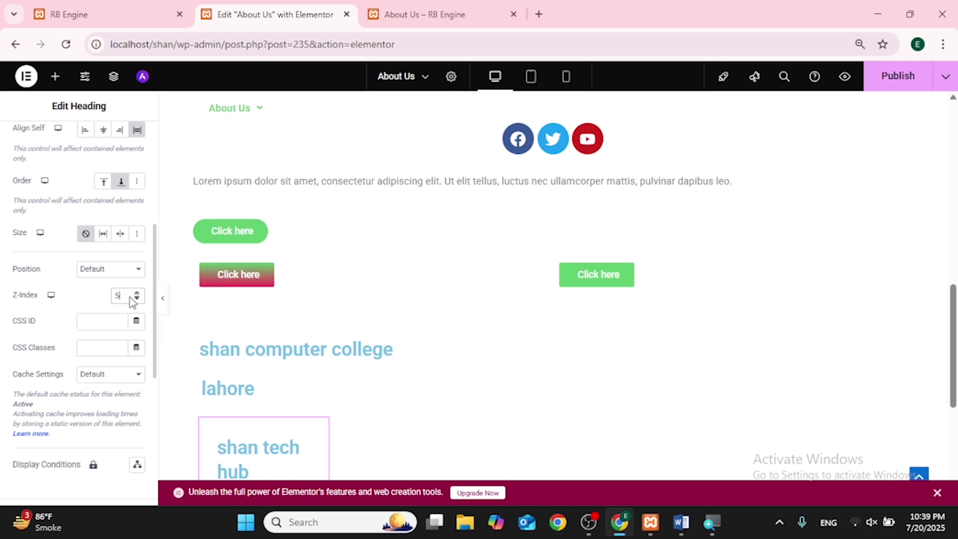
pyautogui.click(51, 298)
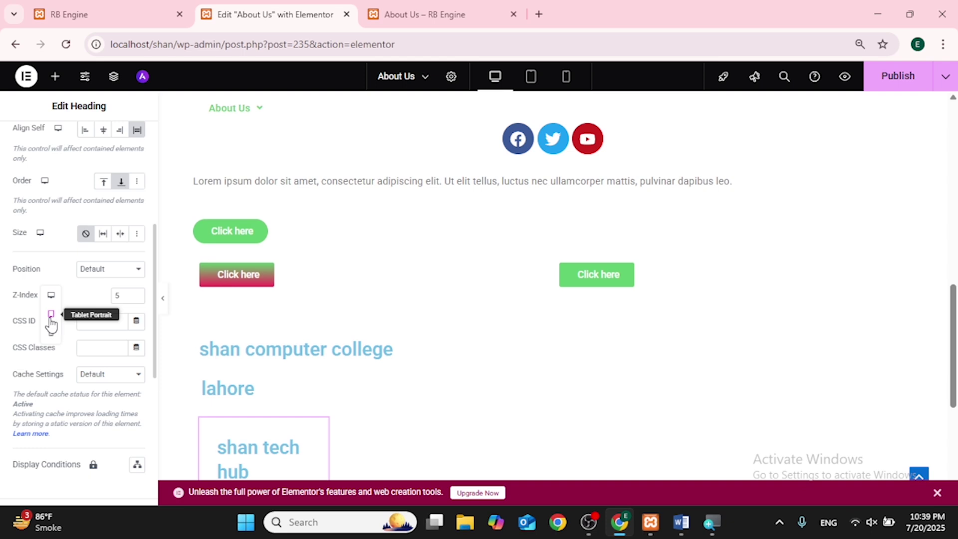
# Give the "shan tech hub" heading the Fade In Left entrance animation in its motion effects
pyautogui.scroll(-2, 51, 322)
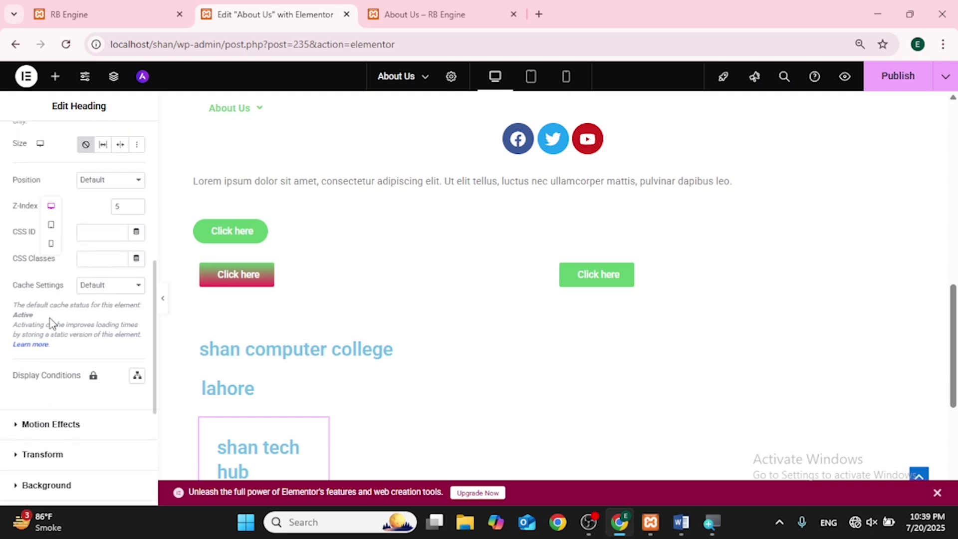
pyautogui.scroll(-2, 51, 322)
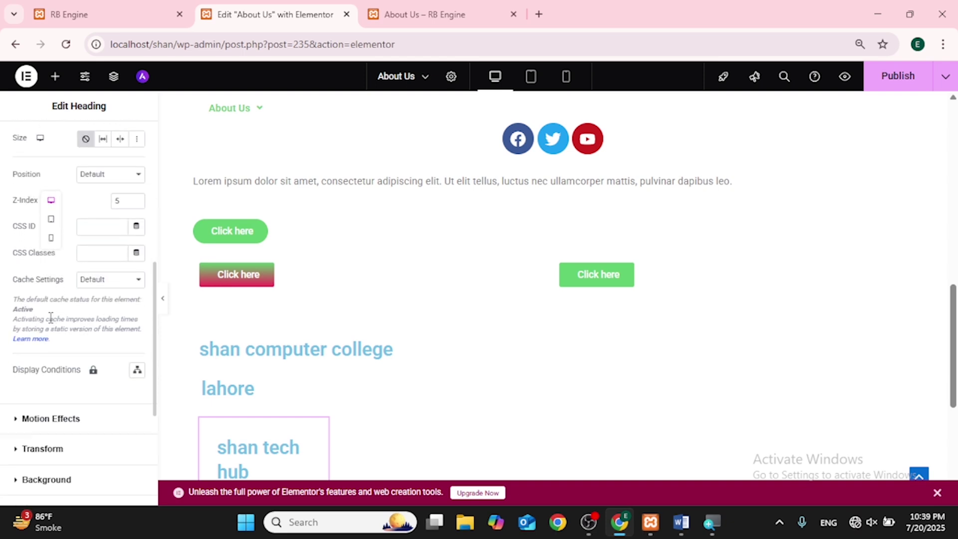
pyautogui.scroll(-2, 51, 318)
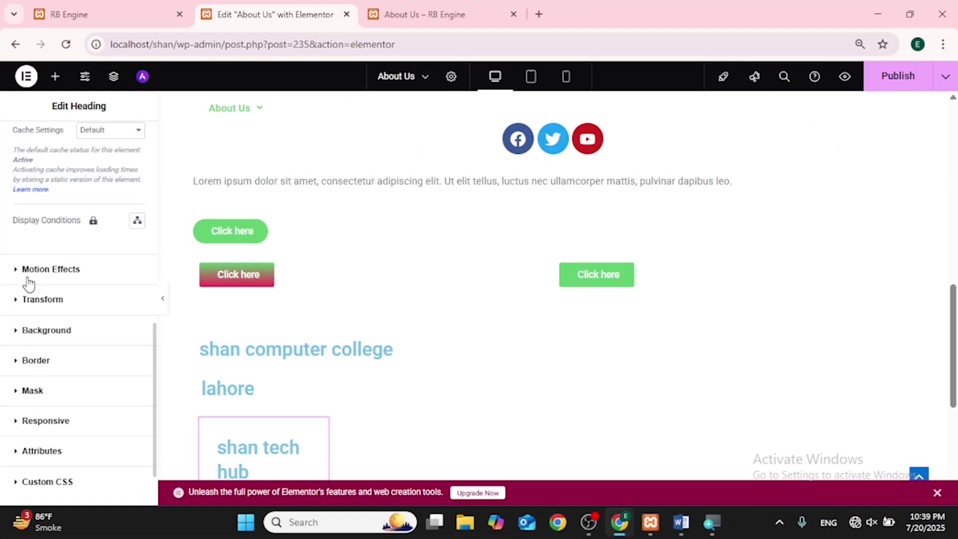
pyautogui.click(29, 280)
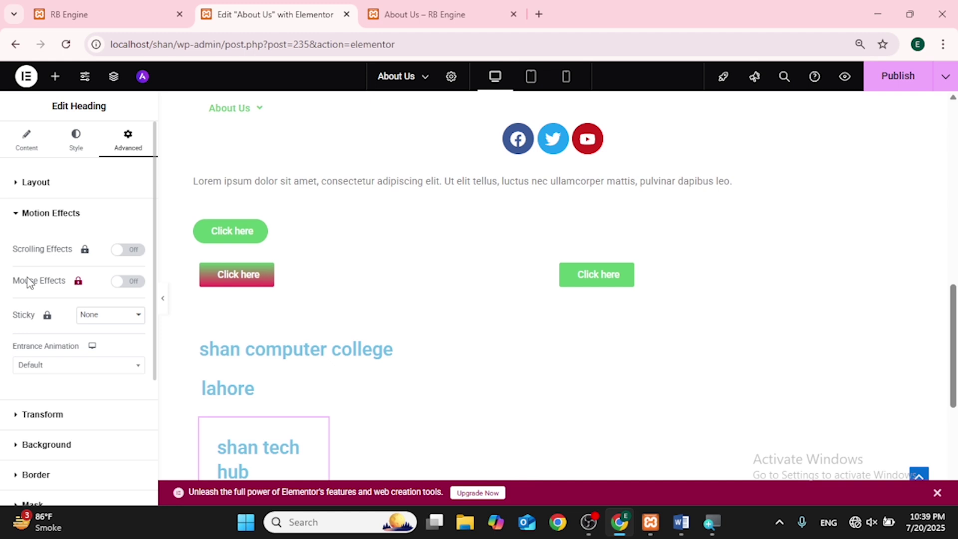
pyautogui.click(31, 368)
pyautogui.click(49, 302)
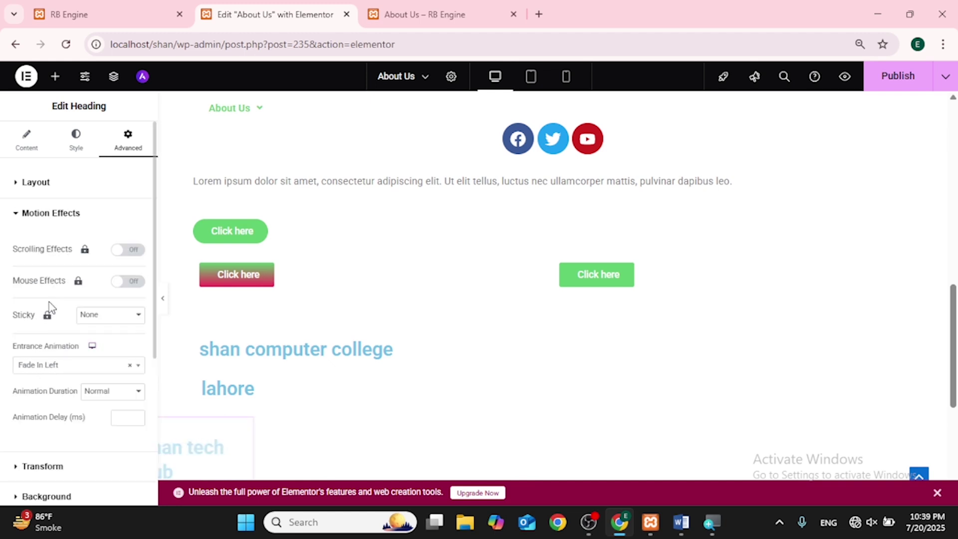
# Publish the page and reload the live About Us page to check the heading's entrance animation
pyautogui.click(893, 77)
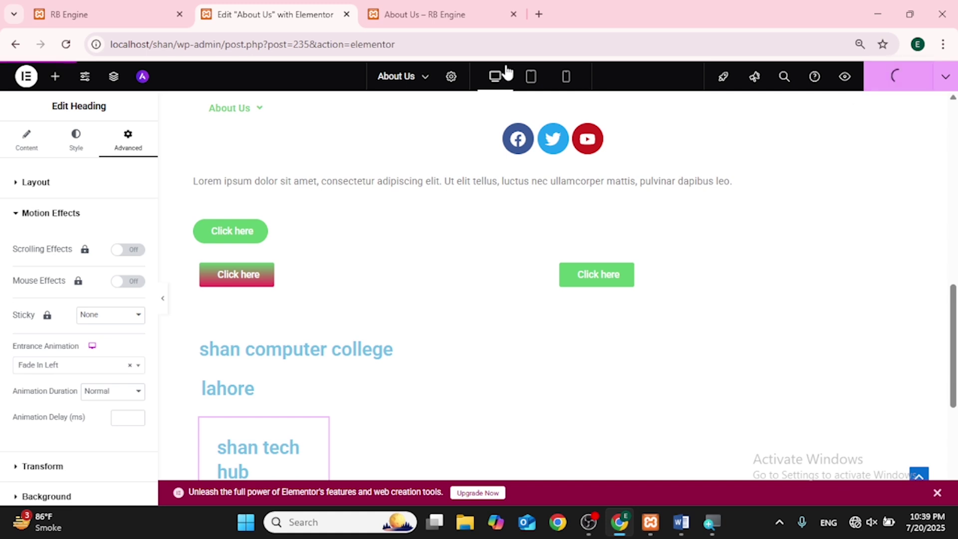
pyautogui.click(447, 14)
pyautogui.click(226, 12)
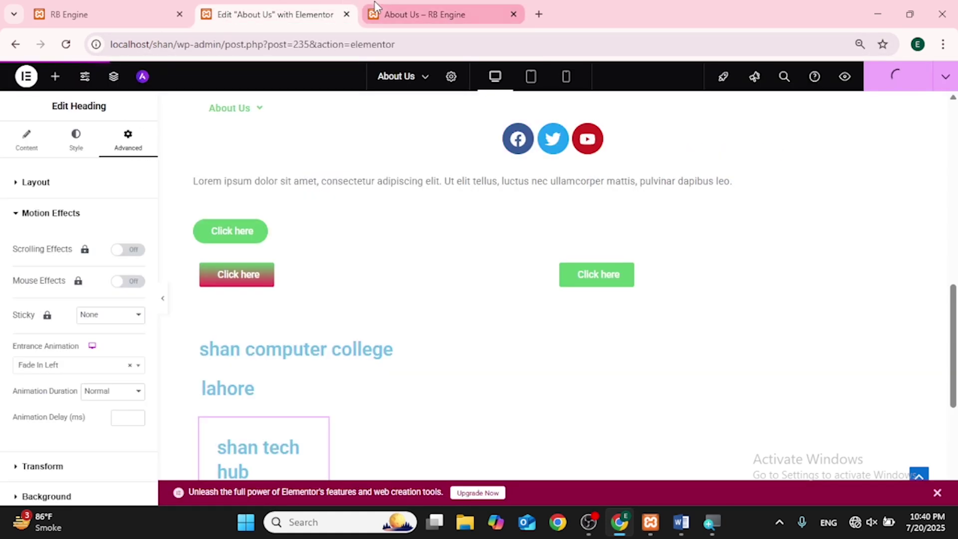
pyautogui.click(406, 5)
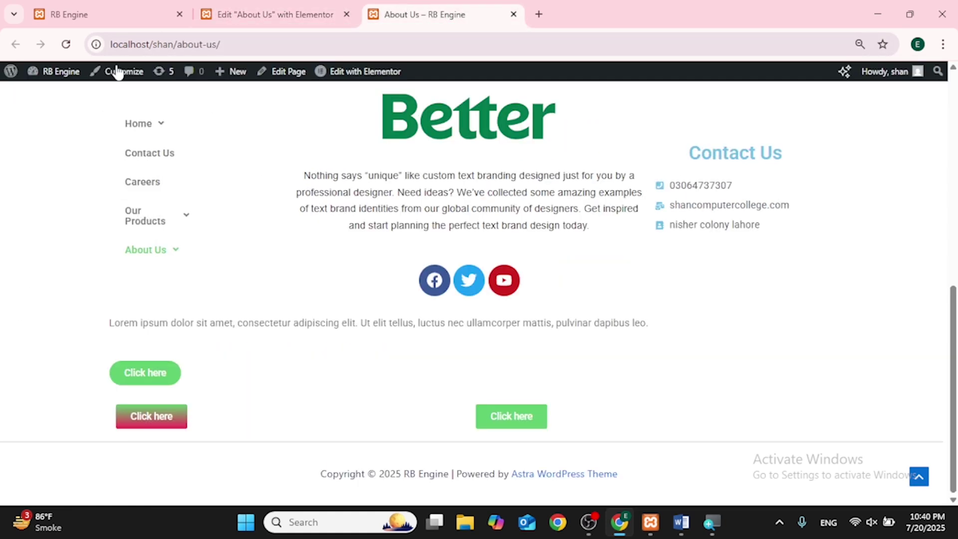
pyautogui.click(65, 44)
pyautogui.scroll(-5, 330, 358)
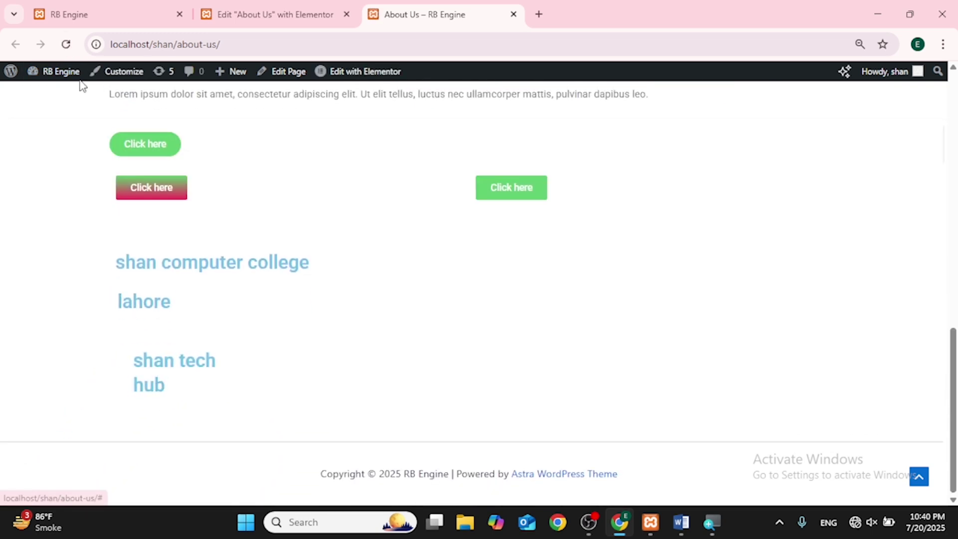
pyautogui.click(65, 44)
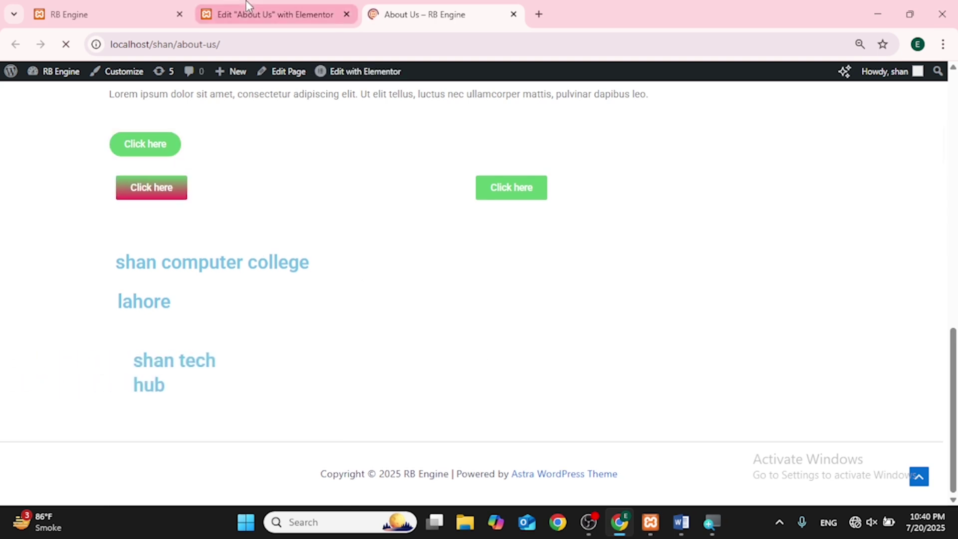
# Return to the Elementor editor and examine the Animation Duration choices for the heading's entrance animation
pyautogui.click(249, 14)
pyautogui.scroll(-2, 43, 413)
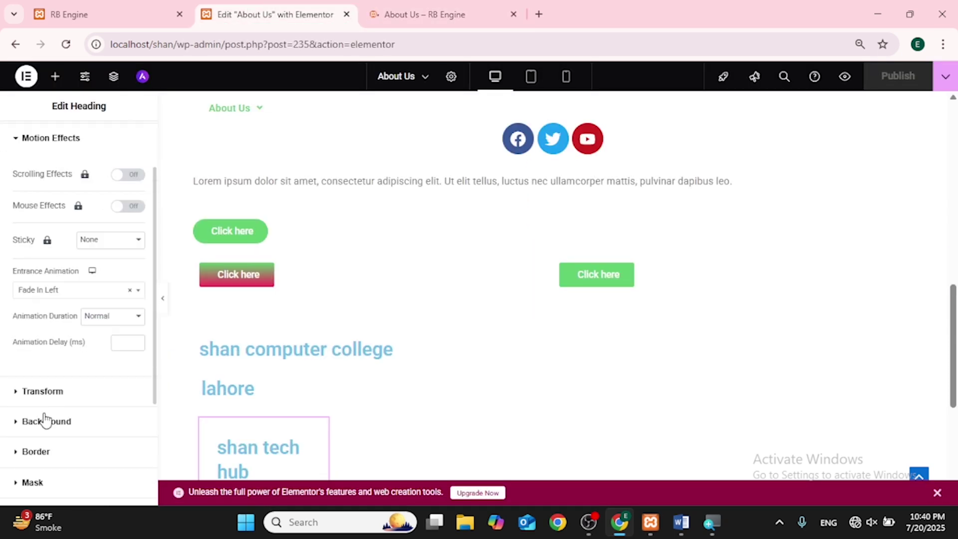
pyautogui.click(102, 322)
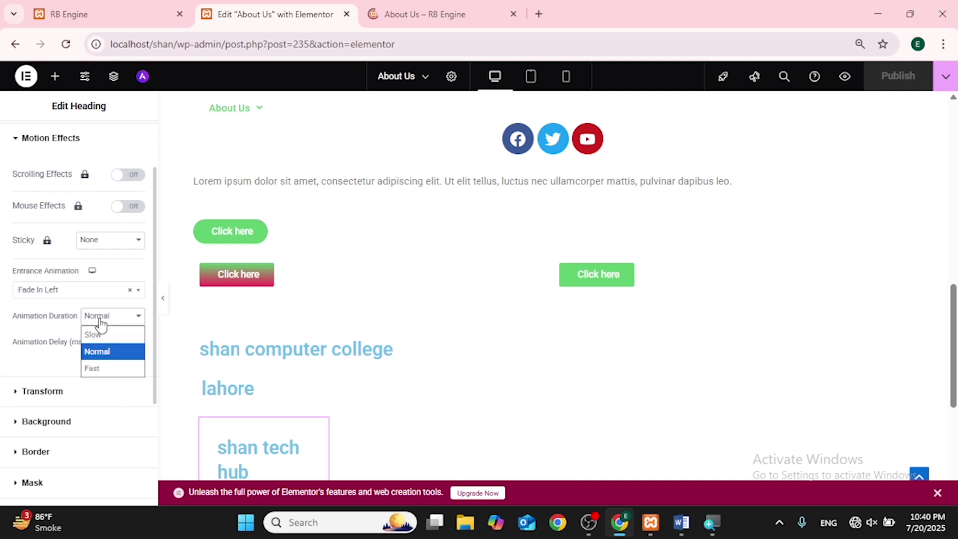
pyautogui.click(55, 366)
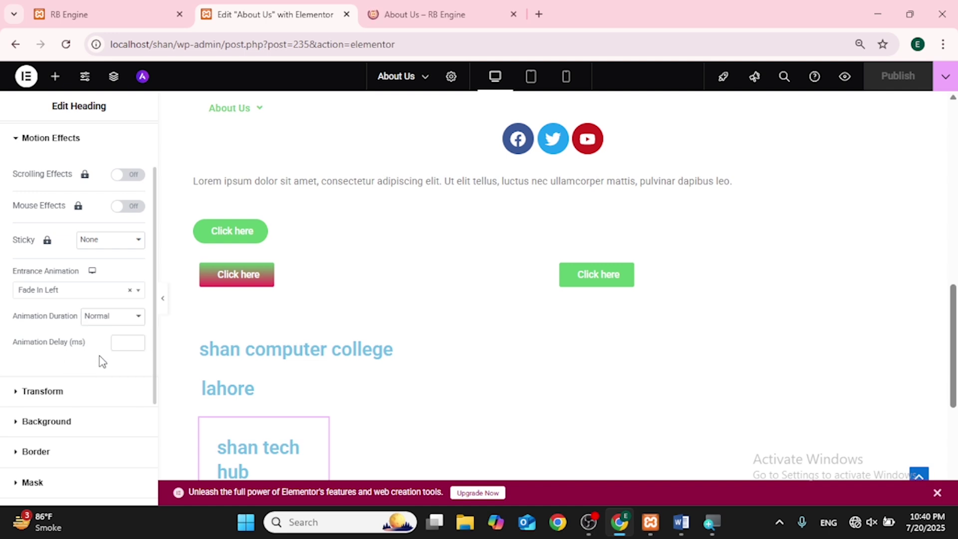
# Rotate the "shan tech hub" heading by -24 degrees in its Transform settings
pyautogui.scroll(-1, 102, 359)
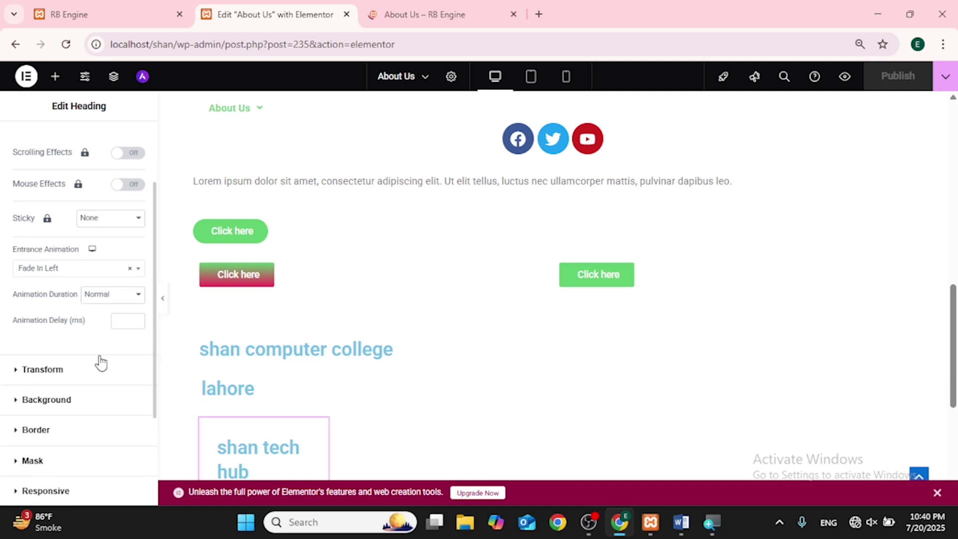
pyautogui.click(37, 370)
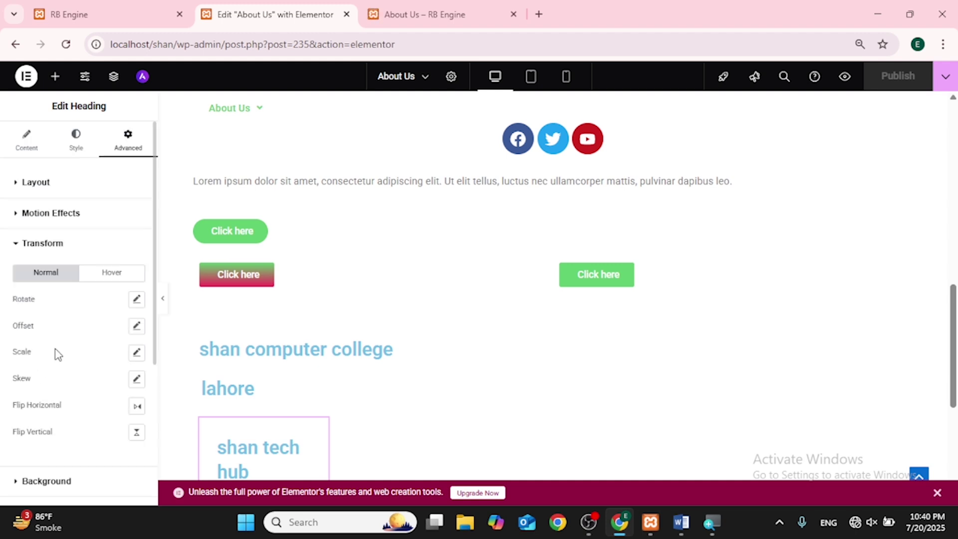
pyautogui.scroll(-1, 55, 354)
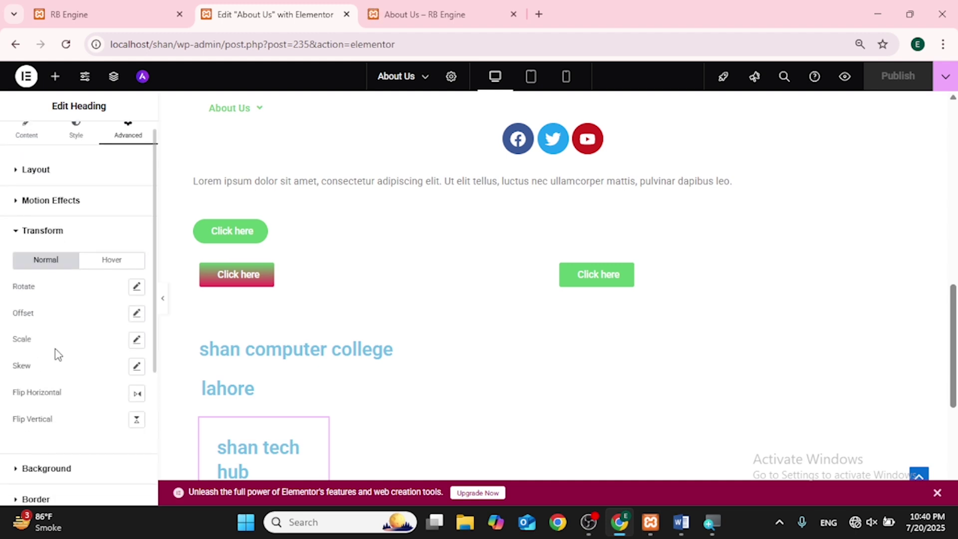
pyautogui.click(137, 281)
pyautogui.moveTo(60, 328)
pyautogui.mouseDown()
pyautogui.moveTo(76, 331)
pyautogui.moveTo(56, 332)
pyautogui.mouseUp()
pyautogui.scroll(-1, 48, 357)
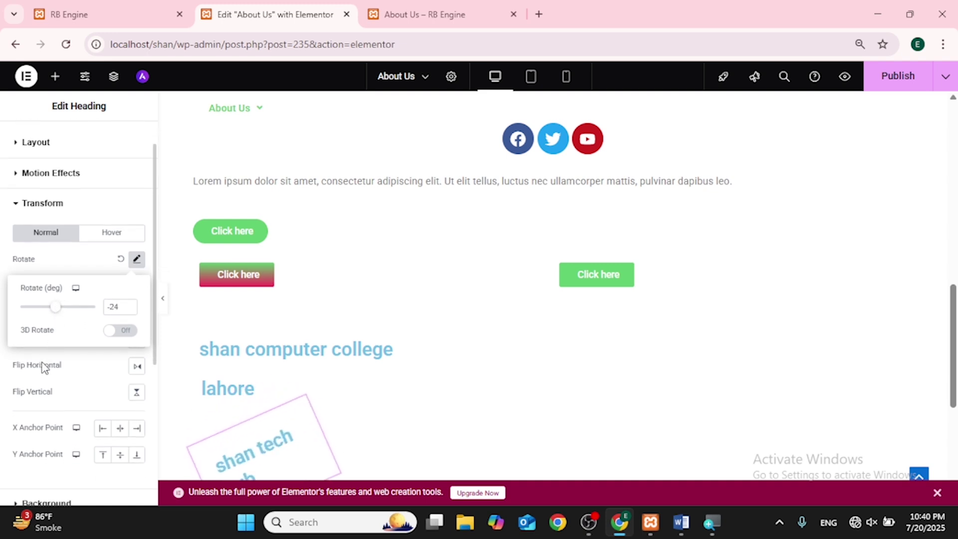
pyautogui.click(43, 364)
# Scale the "shan tech hub" heading up with proportions kept and set its X Anchor Point to Right
pyautogui.click(136, 313)
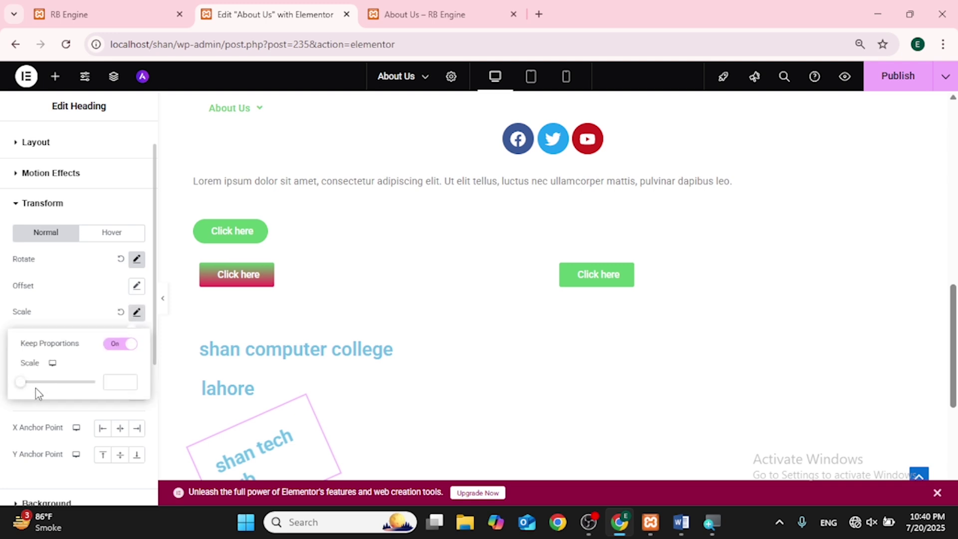
pyautogui.moveTo(22, 383); pyautogui.dragTo(83, 384)
pyautogui.scroll(-1, 83, 382)
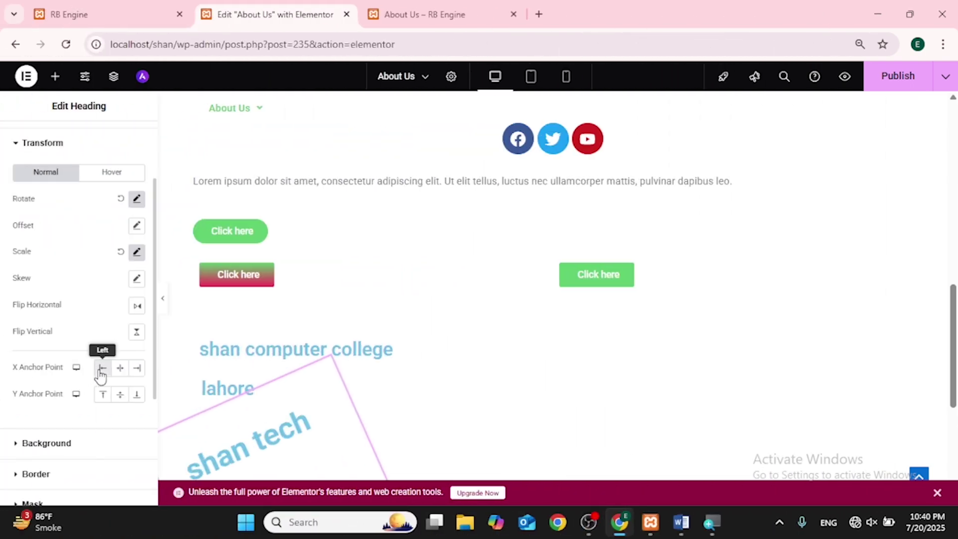
pyautogui.click(102, 371)
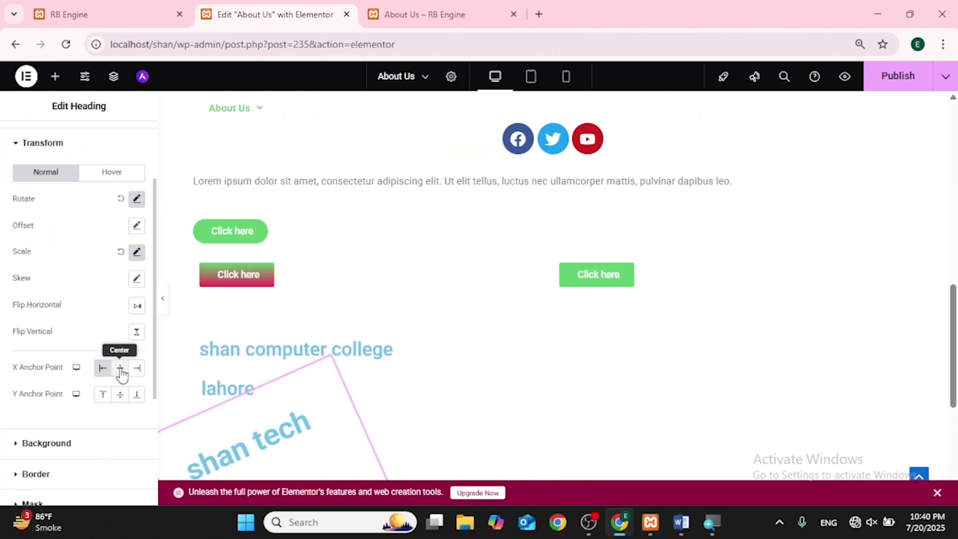
pyautogui.click(120, 368)
pyautogui.click(137, 369)
# Give the heading a Classic background using the media library photo of the man working on a laptop
pyautogui.scroll(-1, 114, 402)
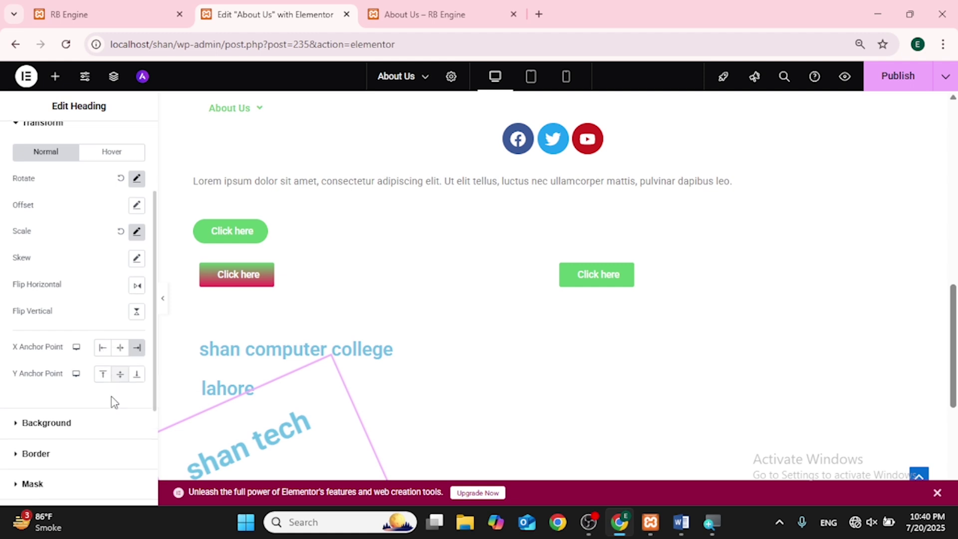
pyautogui.scroll(-1, 112, 402)
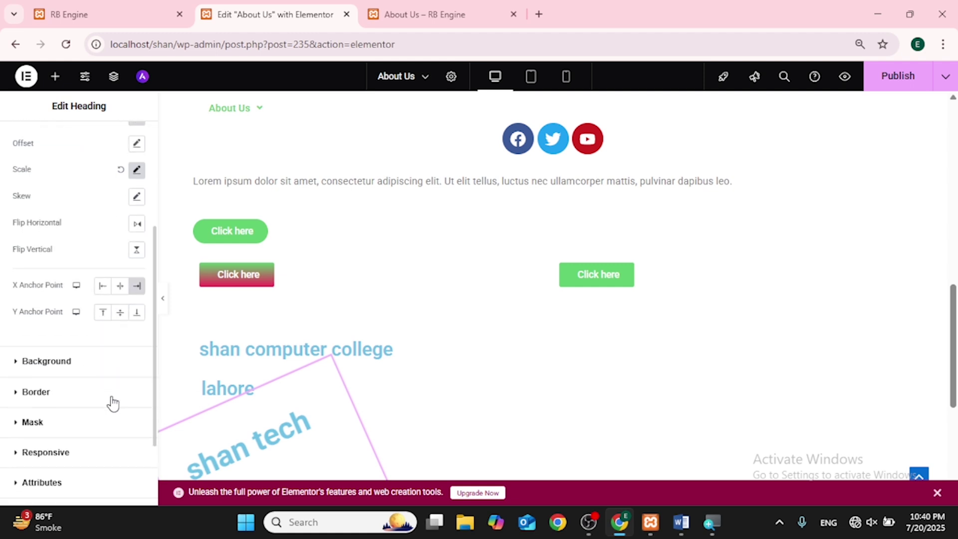
pyautogui.click(47, 361)
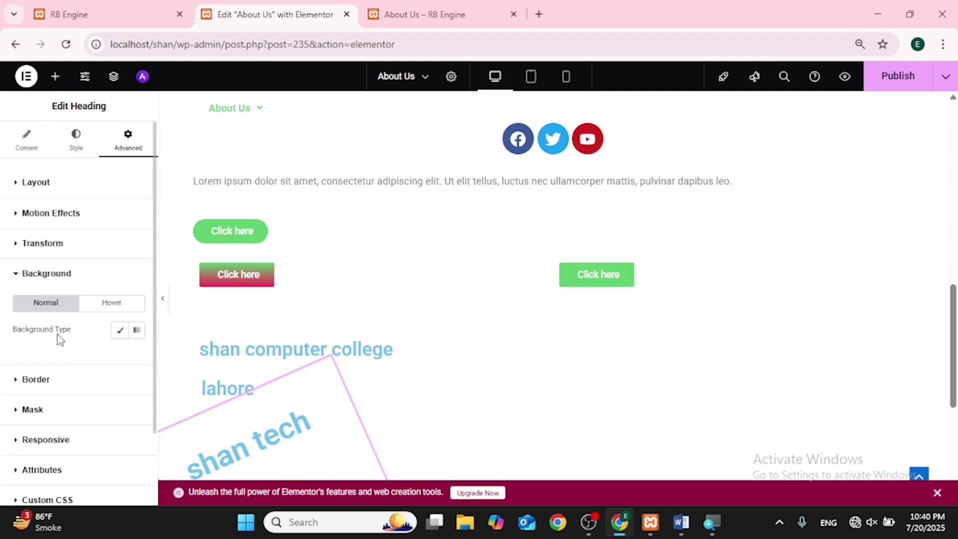
pyautogui.click(120, 331)
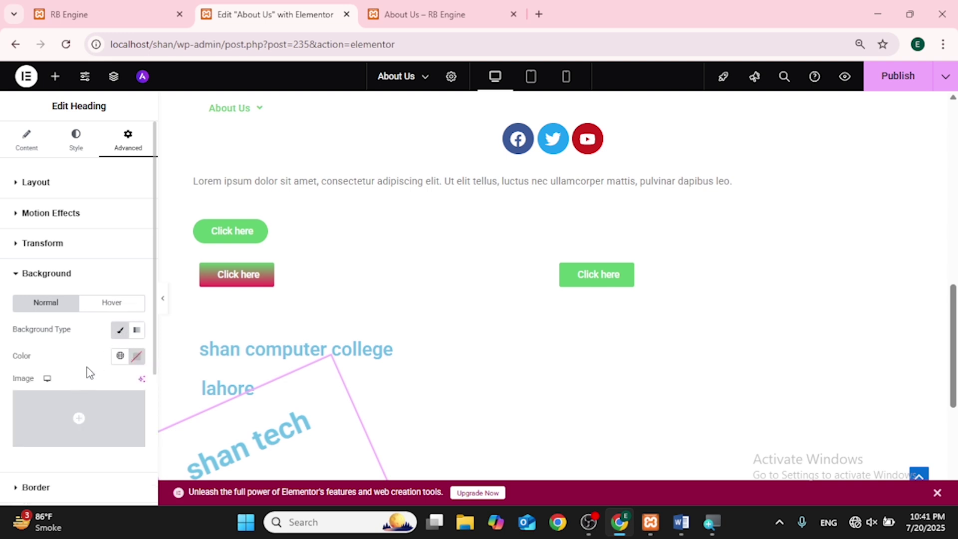
pyautogui.click(102, 412)
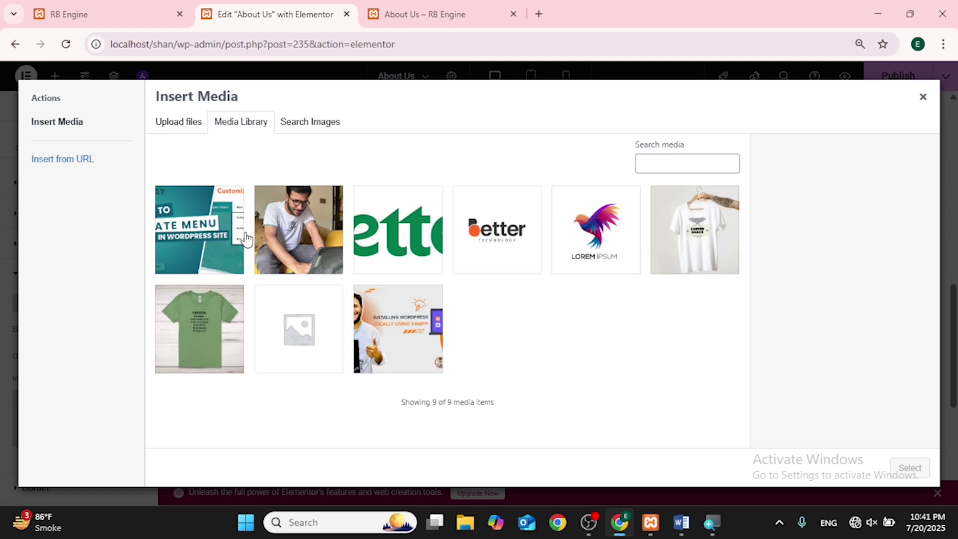
pyautogui.click(294, 258)
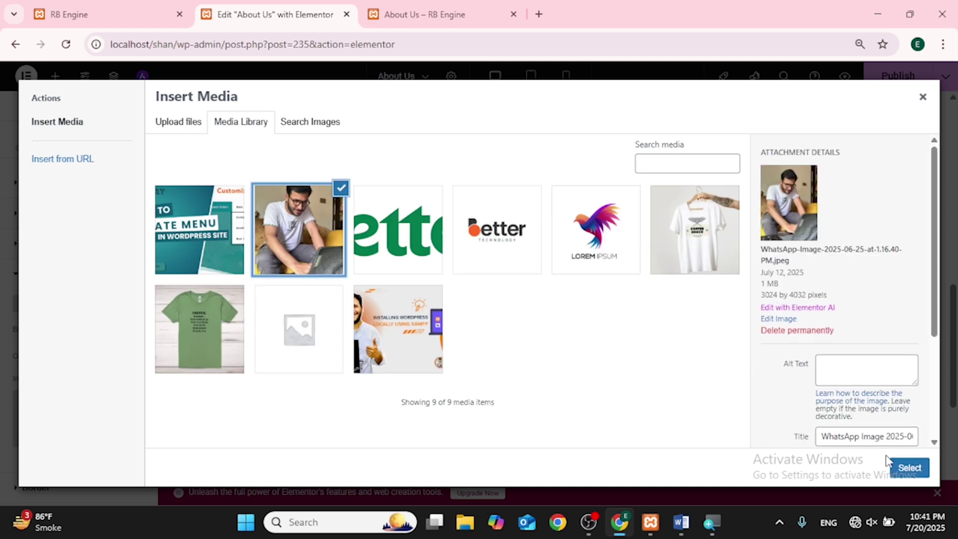
pyautogui.click(900, 469)
# Set the heading background's Image Resolution to the Medium 300 px option
pyautogui.scroll(-3, 338, 419)
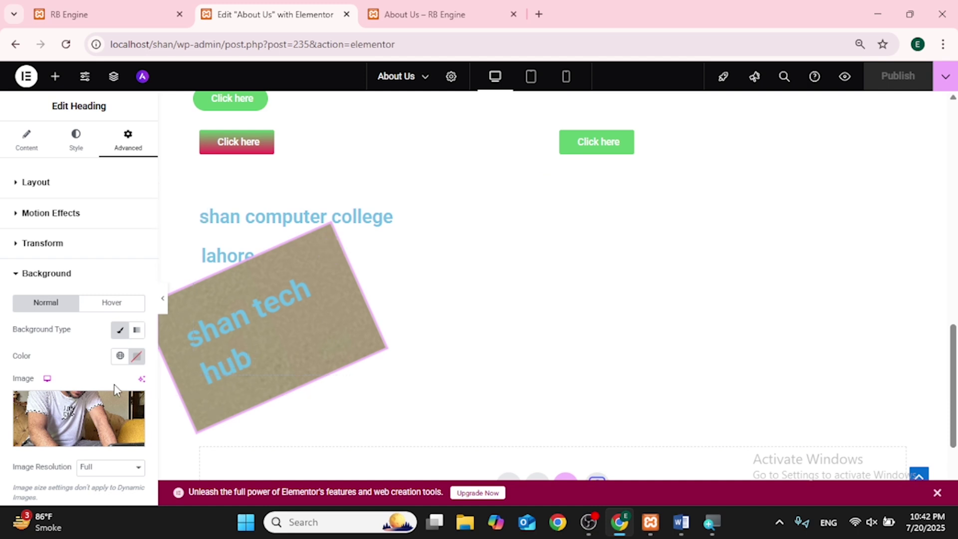
pyautogui.scroll(-3, 65, 400)
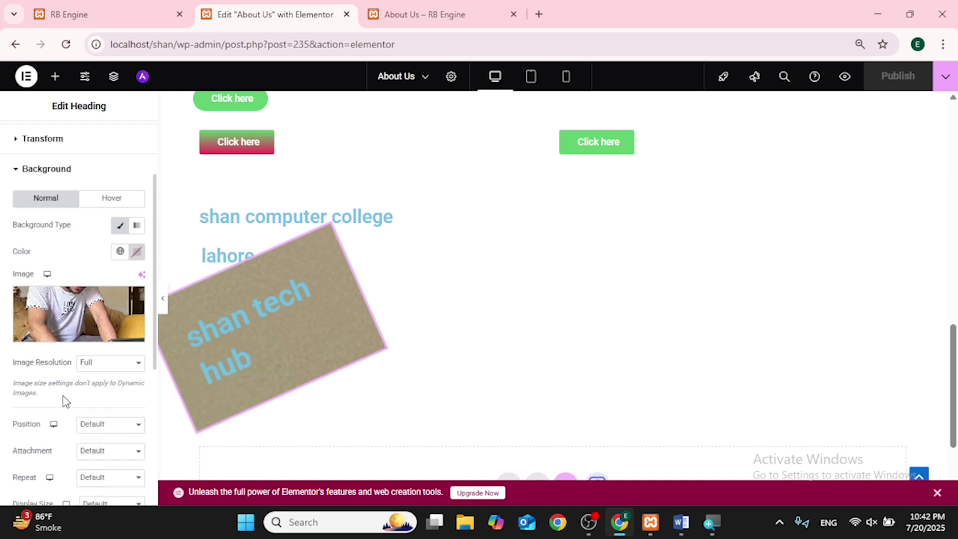
pyautogui.click(94, 368)
pyautogui.click(100, 398)
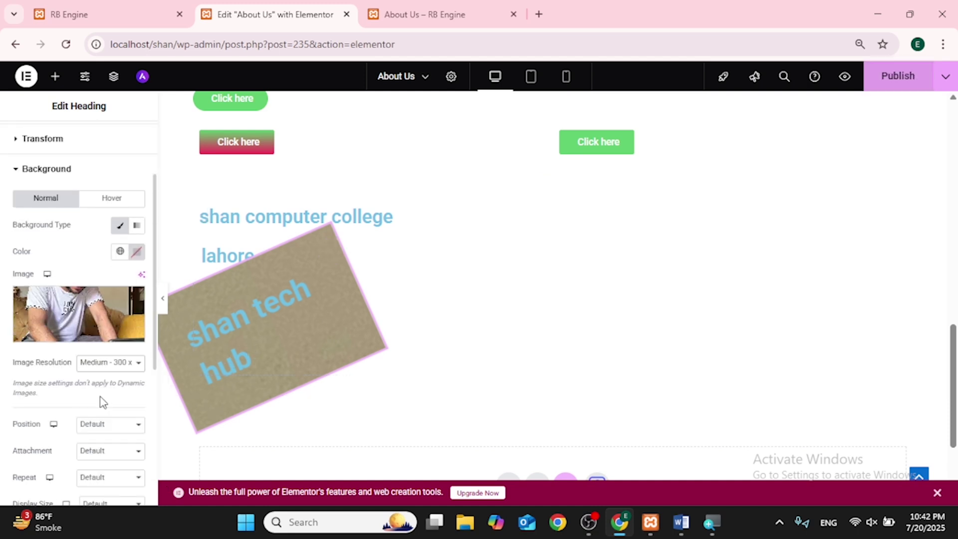
# Publish the page and reload the live About Us page to check the heading's rotation, scale and background
pyautogui.click(886, 78)
pyautogui.click(487, 22)
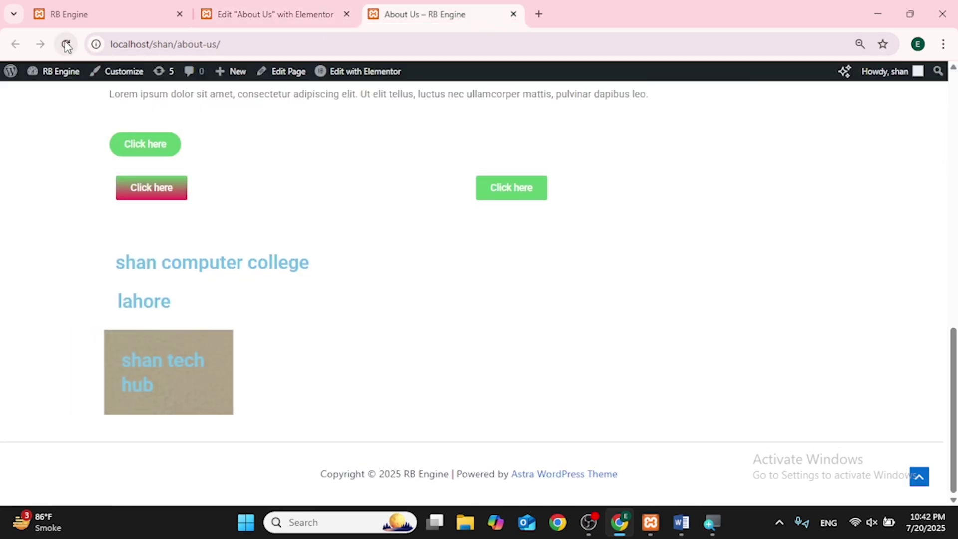
pyautogui.click(66, 43)
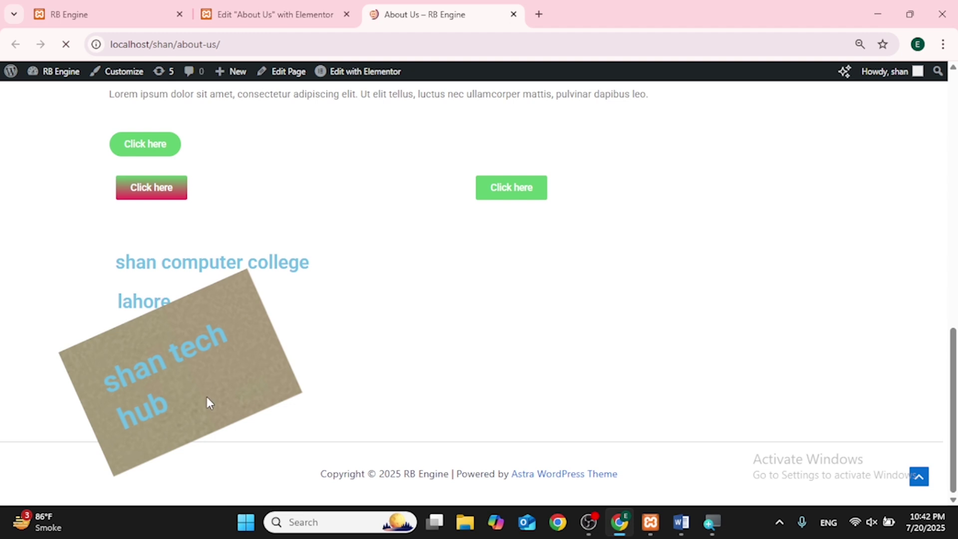
# Return to the Elementor editor and set the heading's Border Radius to 28 px on all corners
pyautogui.click(242, 13)
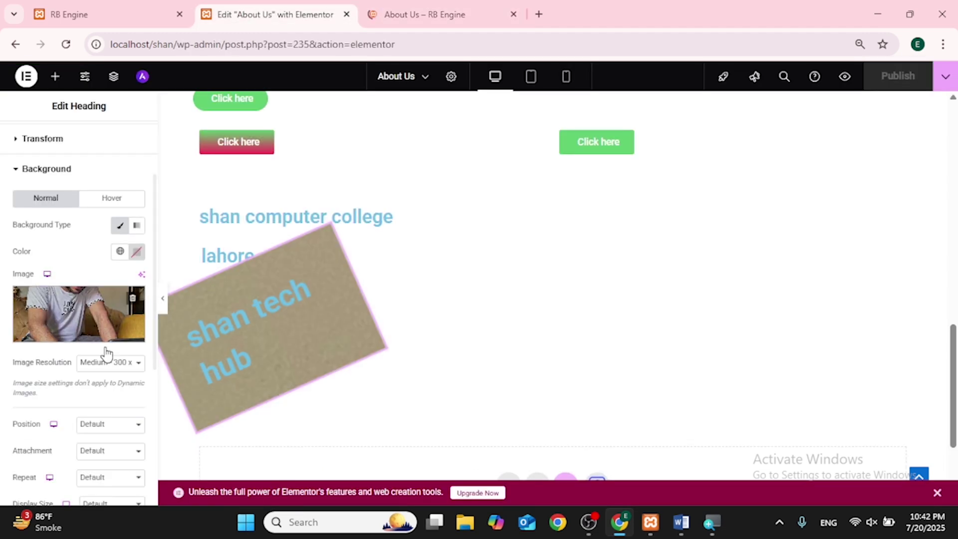
pyautogui.scroll(-5, 105, 354)
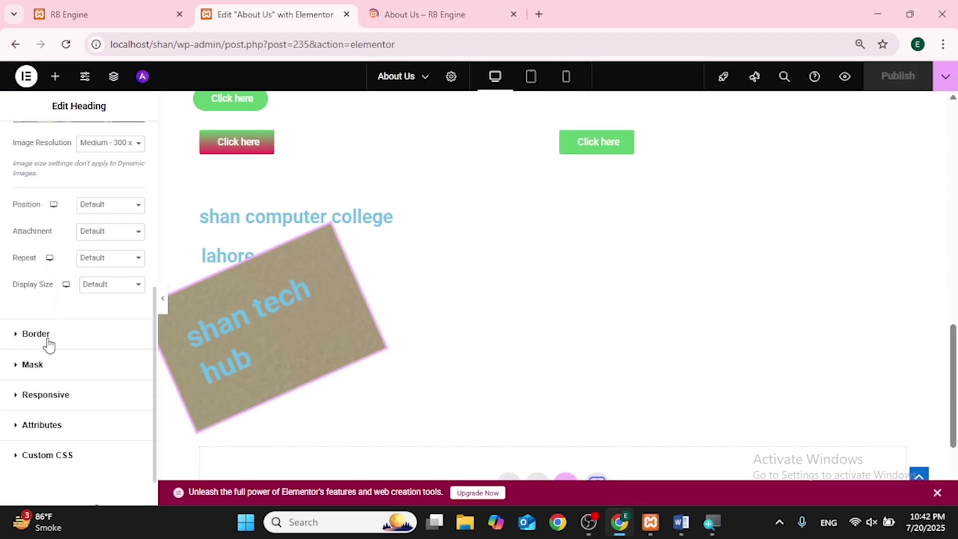
pyautogui.click(48, 340)
pyautogui.scroll(-3, 47, 344)
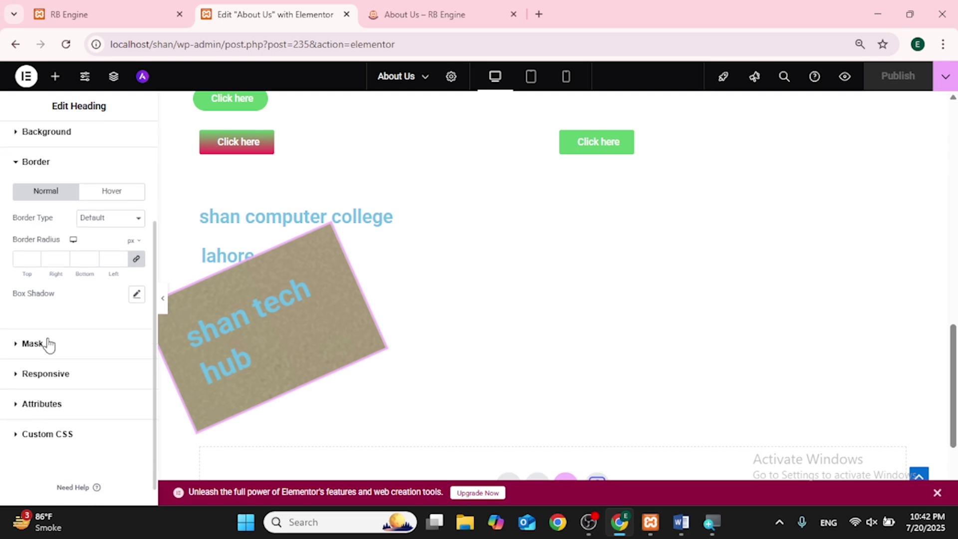
pyautogui.moveTo(34, 258); pyautogui.dragTo(34, 259)
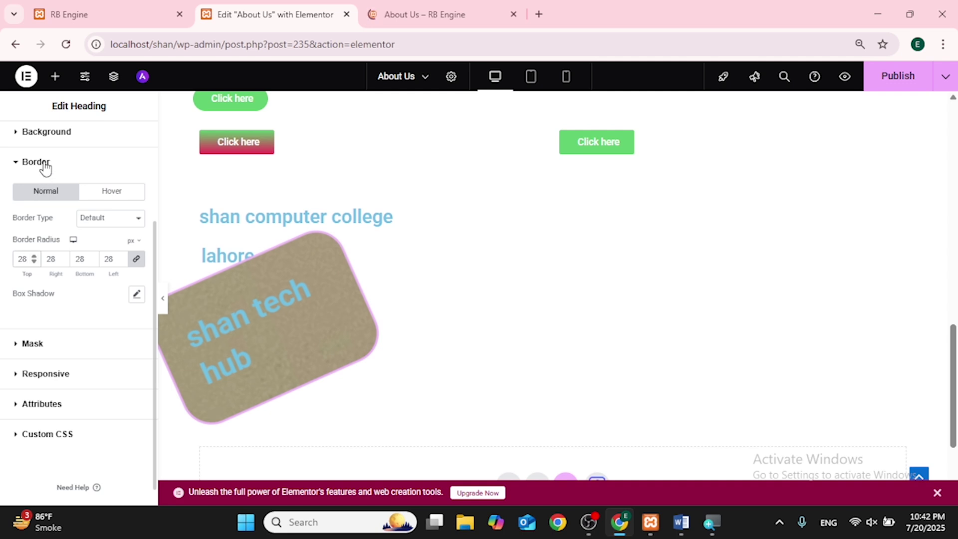
pyautogui.click(41, 164)
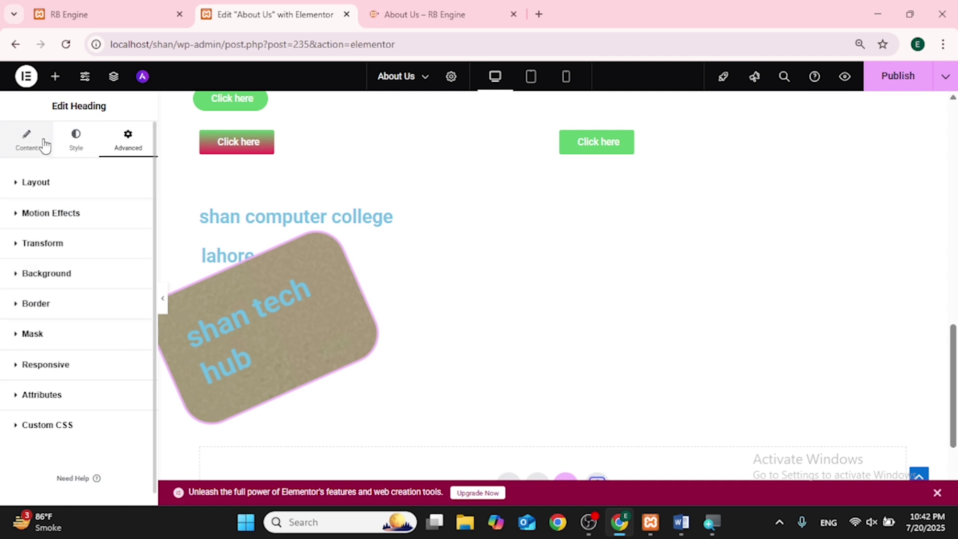
pyautogui.click(31, 305)
pyautogui.scroll(-3, 48, 408)
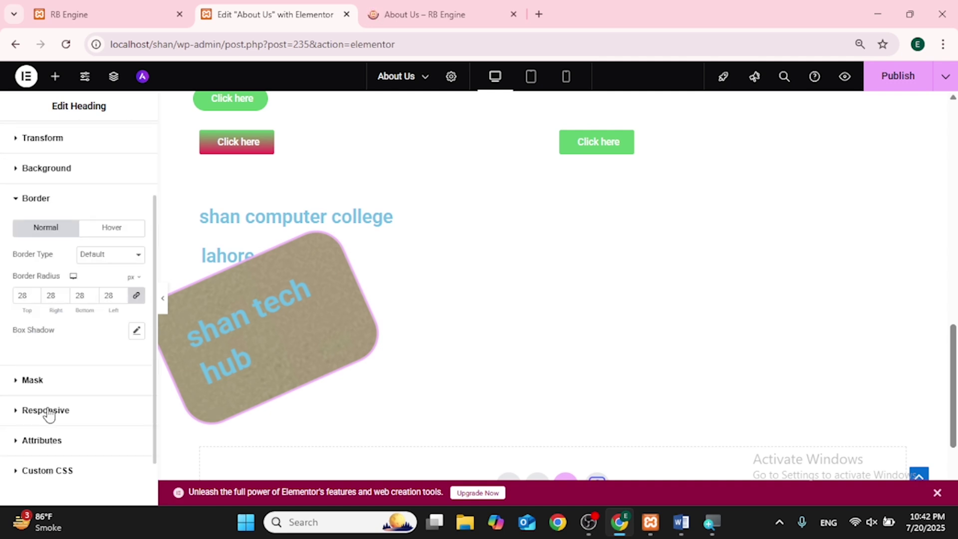
# Turn on the heading's mask with the vertical rounded-rectangle shape and set the mask size to Fill
pyautogui.click(43, 325)
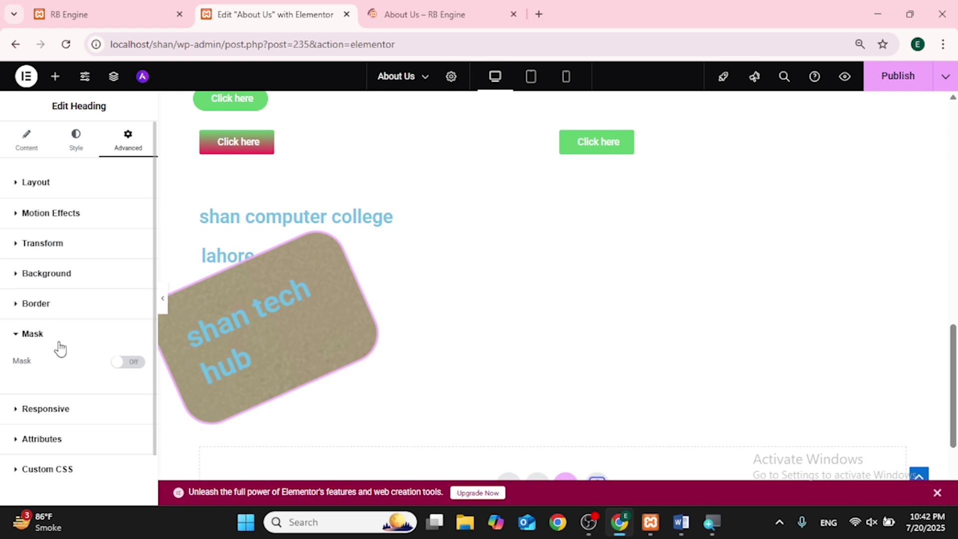
pyautogui.click(132, 369)
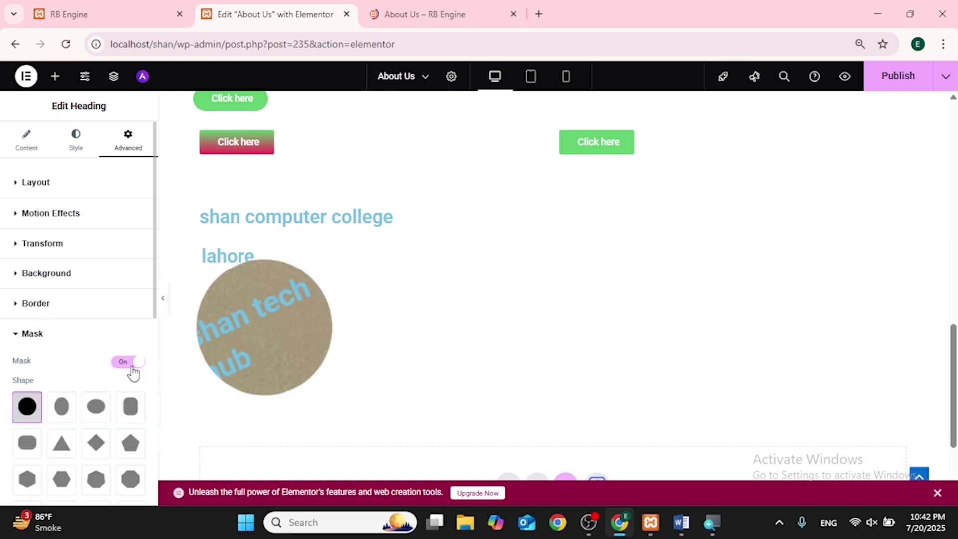
pyautogui.click(93, 415)
pyautogui.click(123, 415)
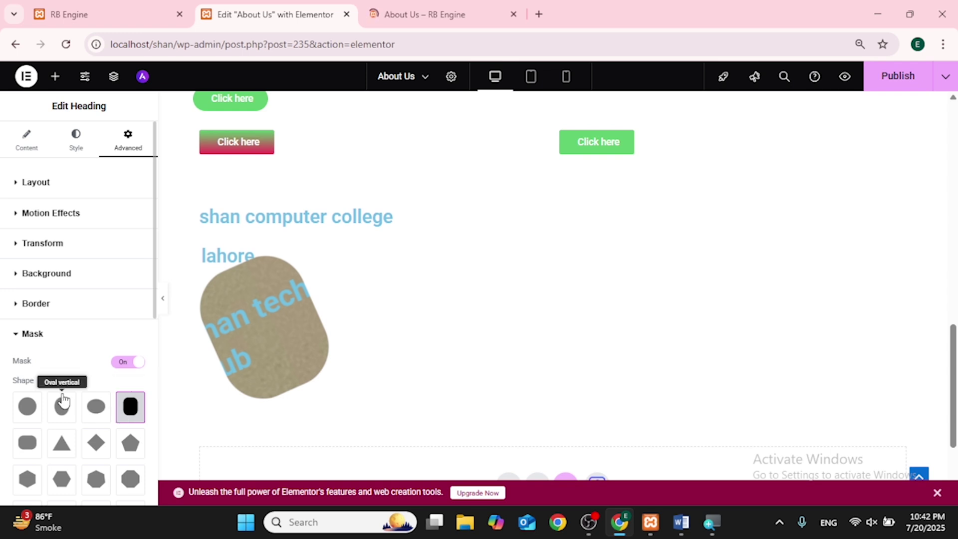
pyautogui.scroll(-4, 60, 398)
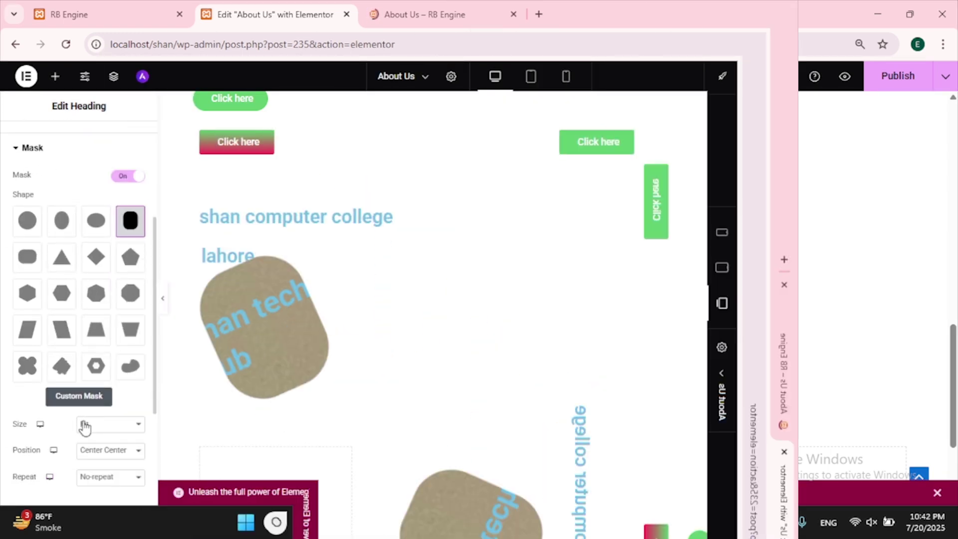
pyautogui.click(83, 426)
pyautogui.click(86, 457)
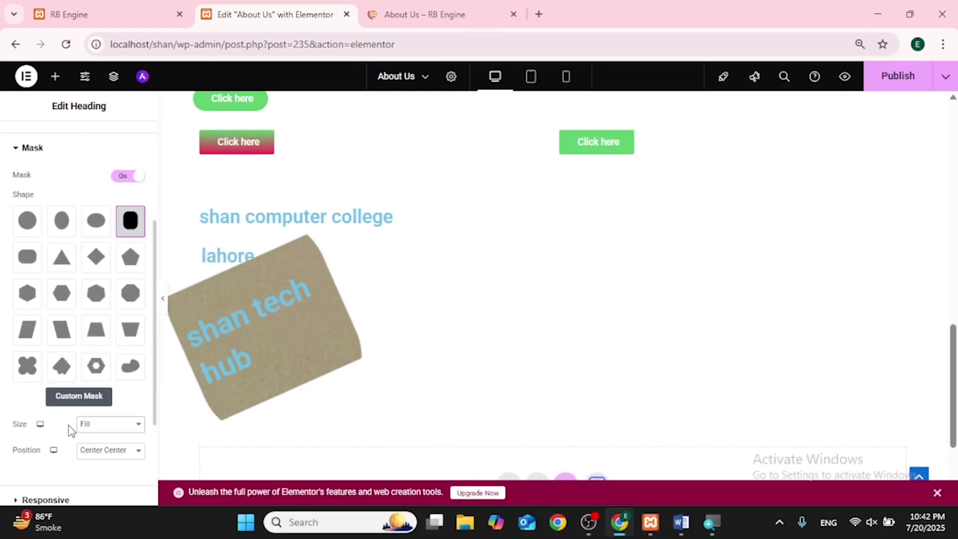
# Hide the "shan tech hub" heading on desktop in its Responsive settings
pyautogui.scroll(-2, 71, 428)
pyautogui.click(52, 414)
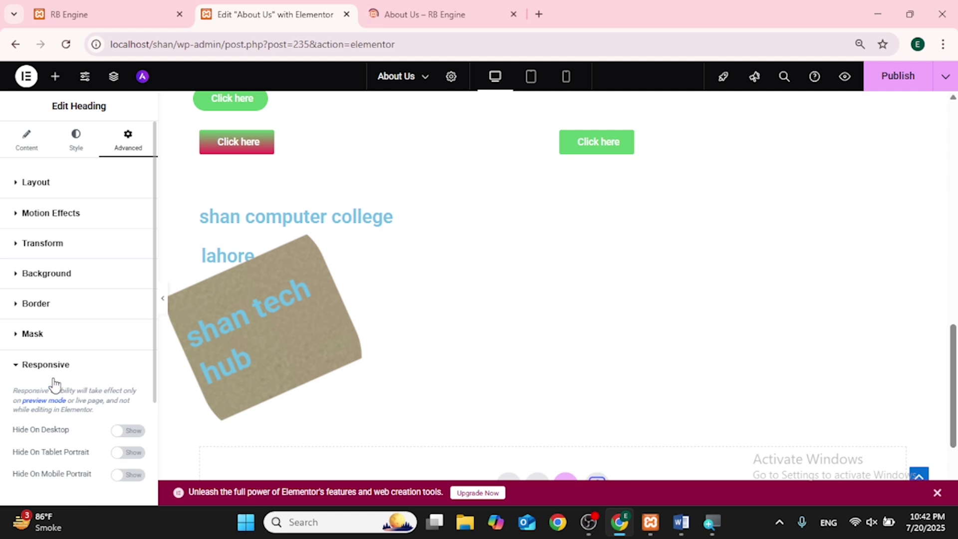
pyautogui.scroll(-2, 55, 386)
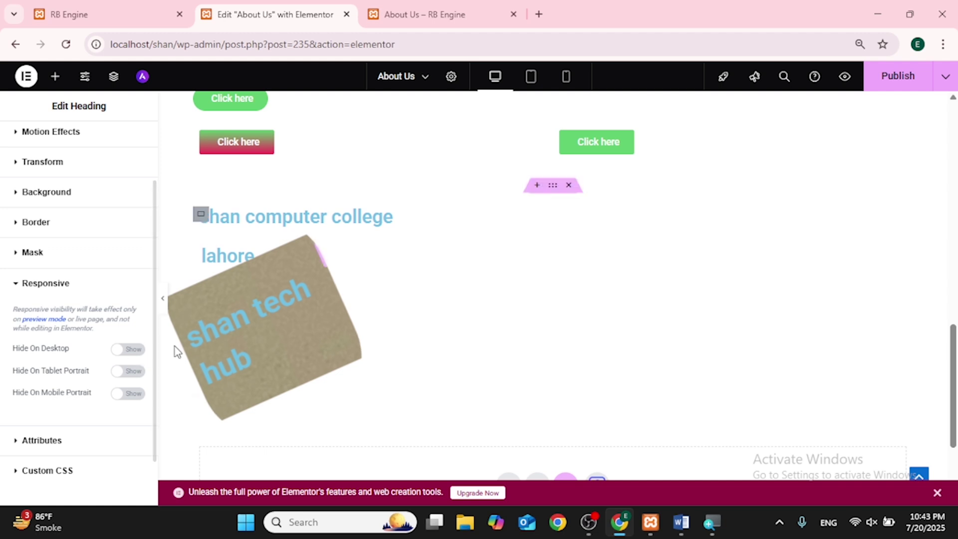
pyautogui.click(220, 343)
pyautogui.click(123, 352)
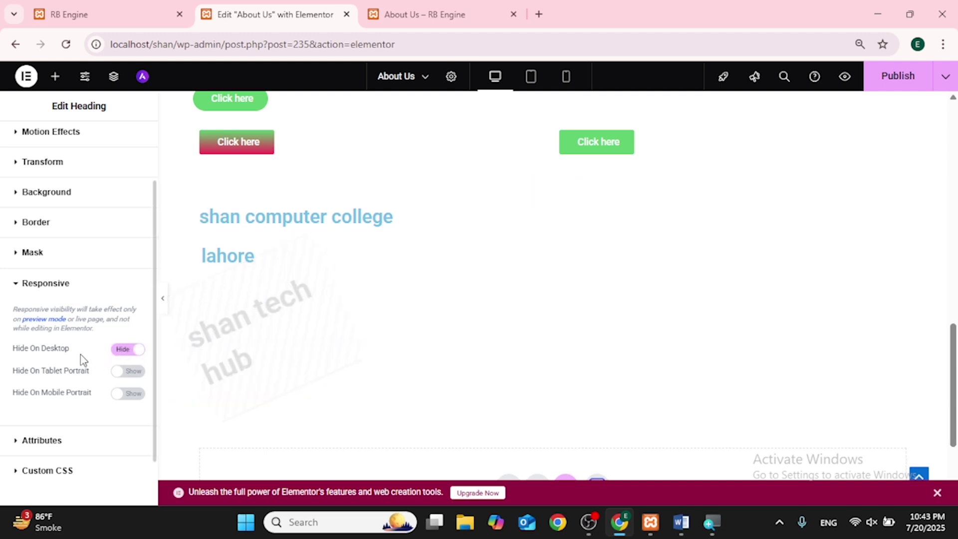
# Publish the page, reload the live About Us page to check the heading's desktop visibility, and return to the editor
pyautogui.click(877, 78)
pyautogui.click(452, 11)
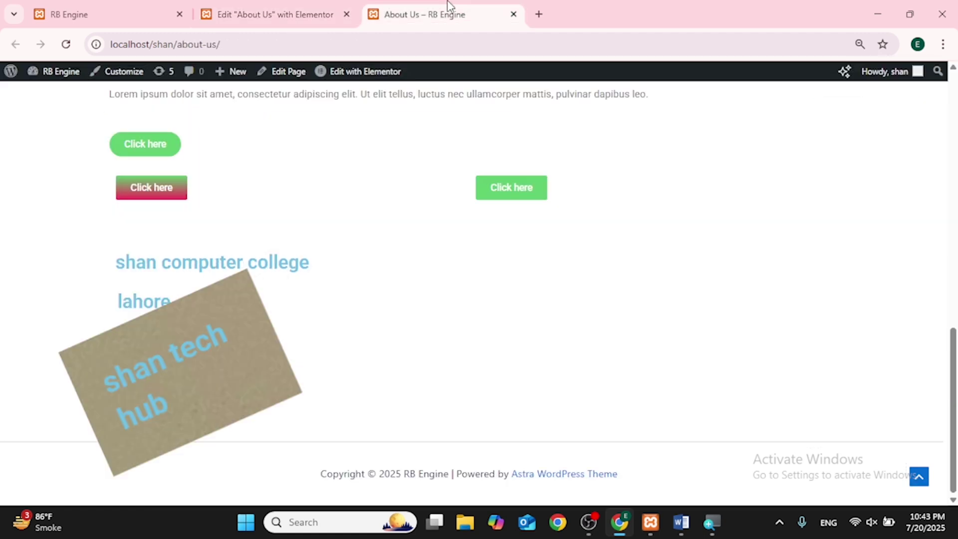
pyautogui.click(66, 44)
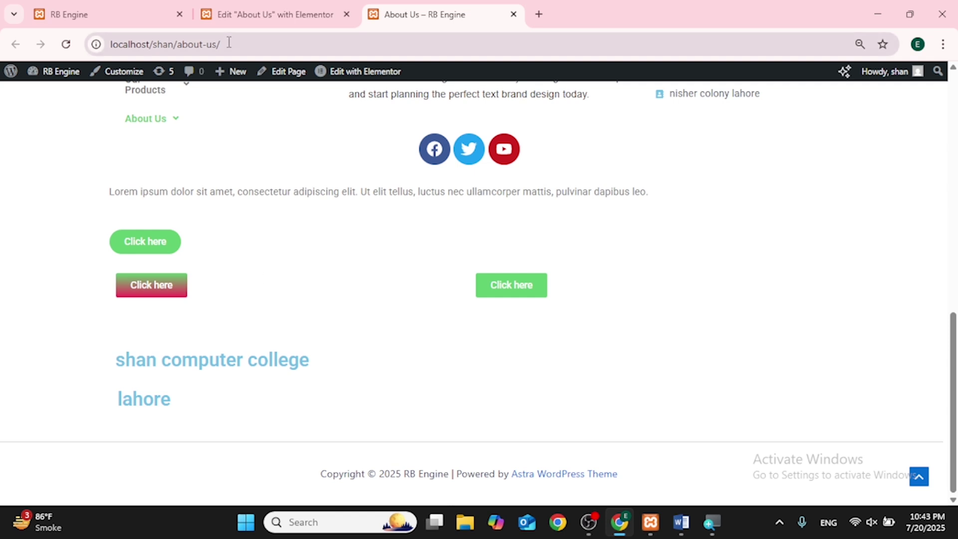
pyautogui.click(274, 14)
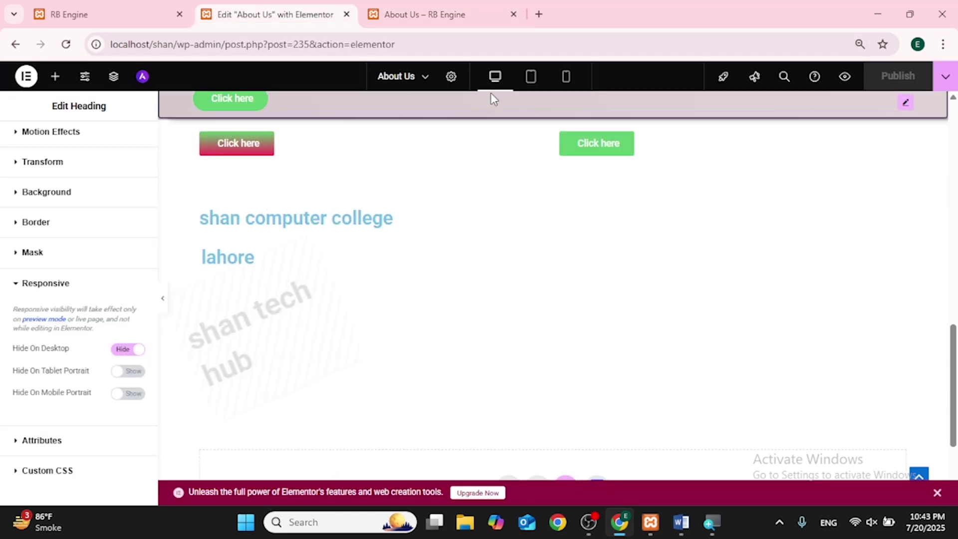
# Check the live About Us page again, and turn off Hide On Desktop for the "shan tech hub" heading in the editor
pyautogui.click(464, 23)
pyautogui.moveTo(326, 80)
pyautogui.click(274, 14)
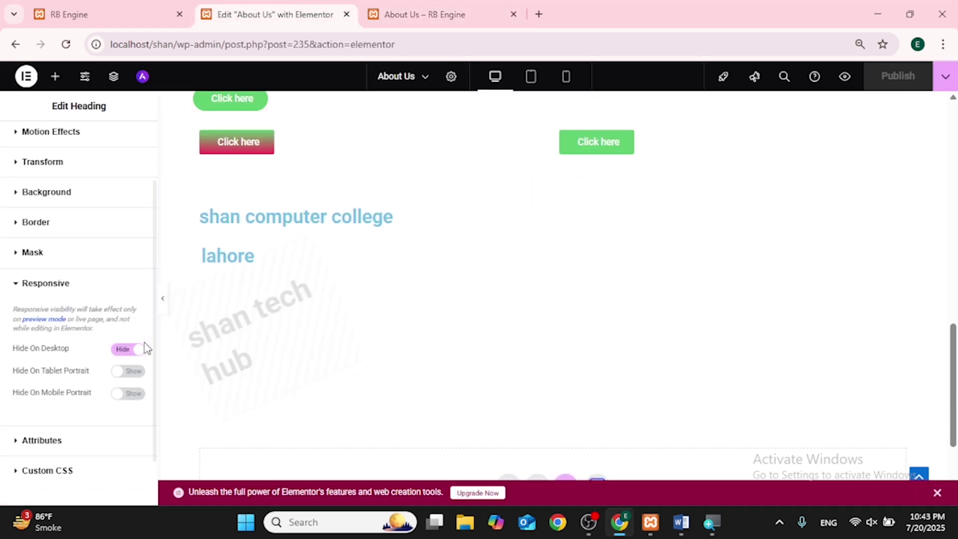
pyautogui.click(127, 351)
# Examine the heading's Attributes and Custom CSS sections in its advanced settings
pyautogui.scroll(-1, 102, 373)
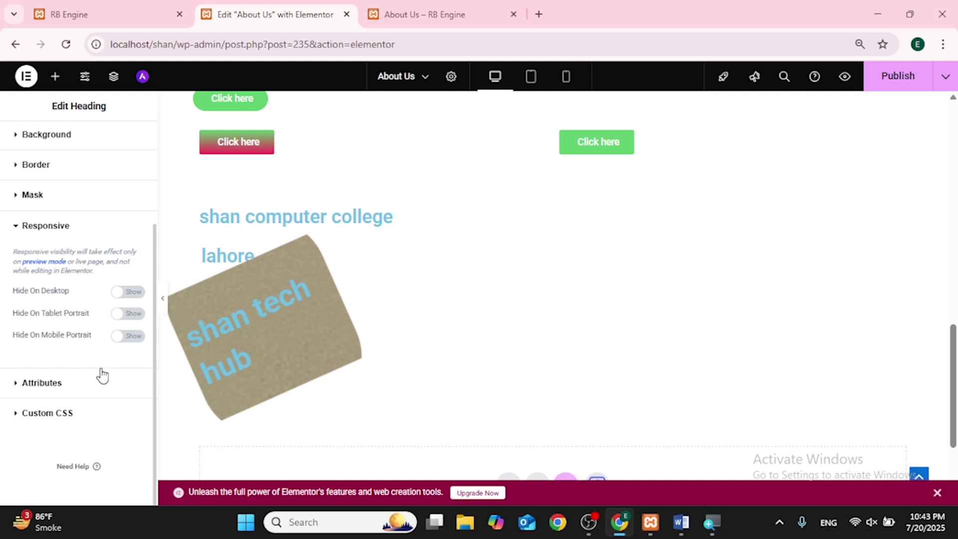
pyautogui.click(35, 389)
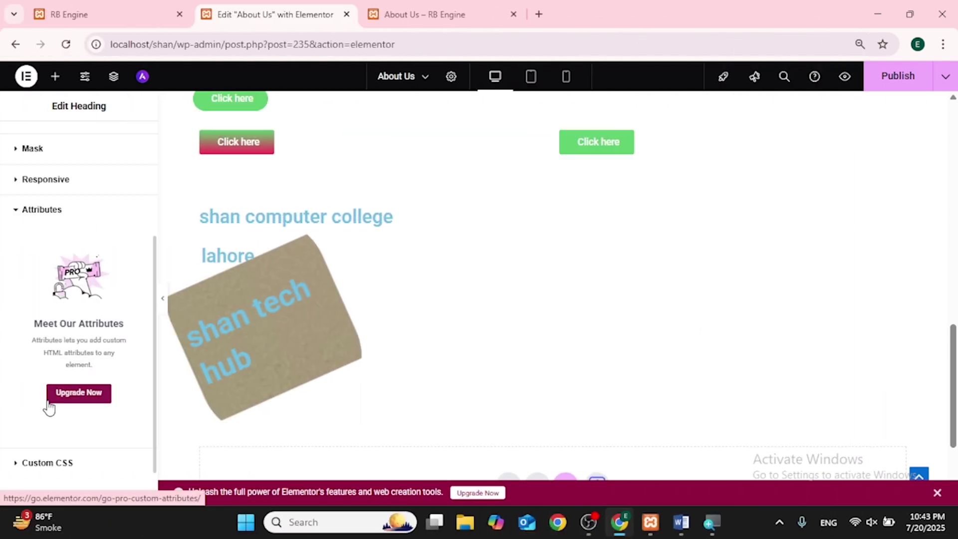
pyautogui.scroll(-1, 47, 406)
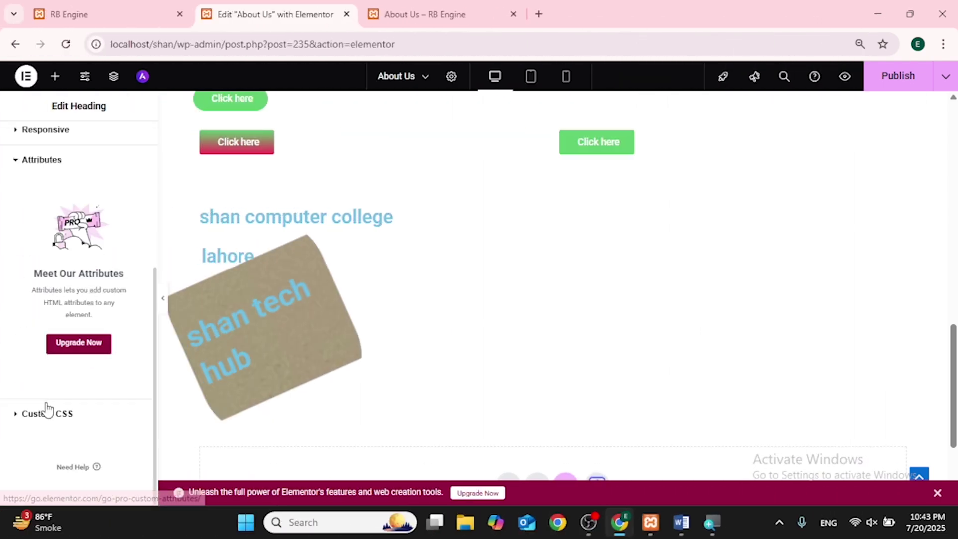
pyautogui.click(19, 426)
pyautogui.scroll(-3, 20, 427)
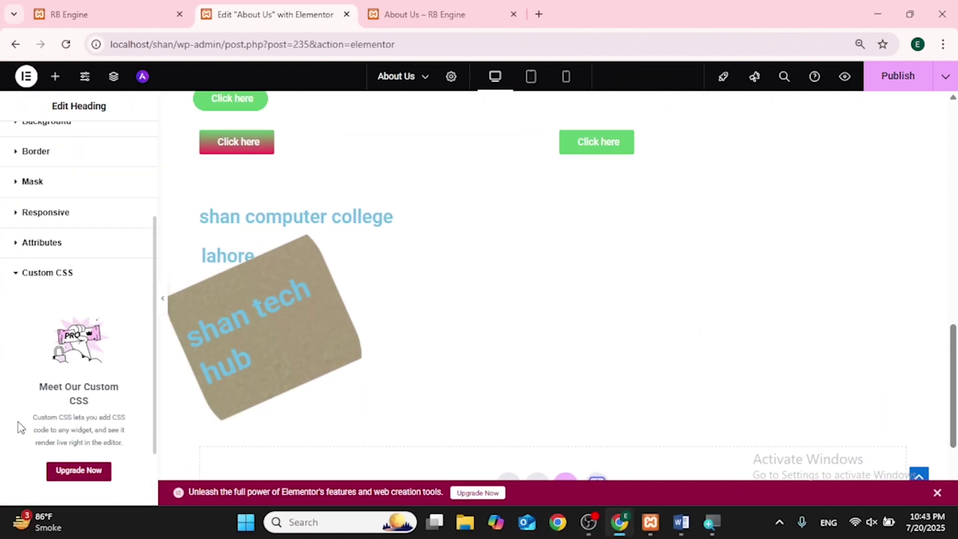
pyautogui.scroll(3, 4, 359)
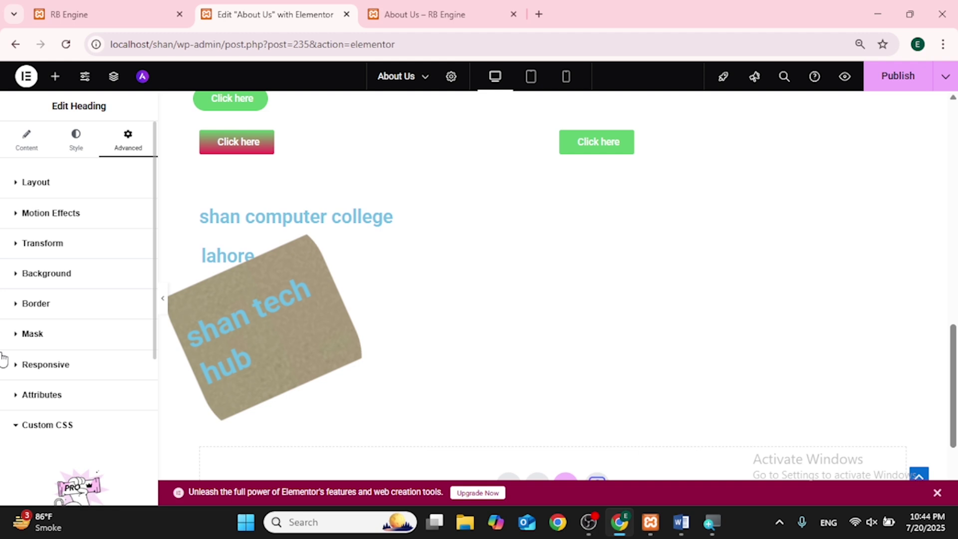